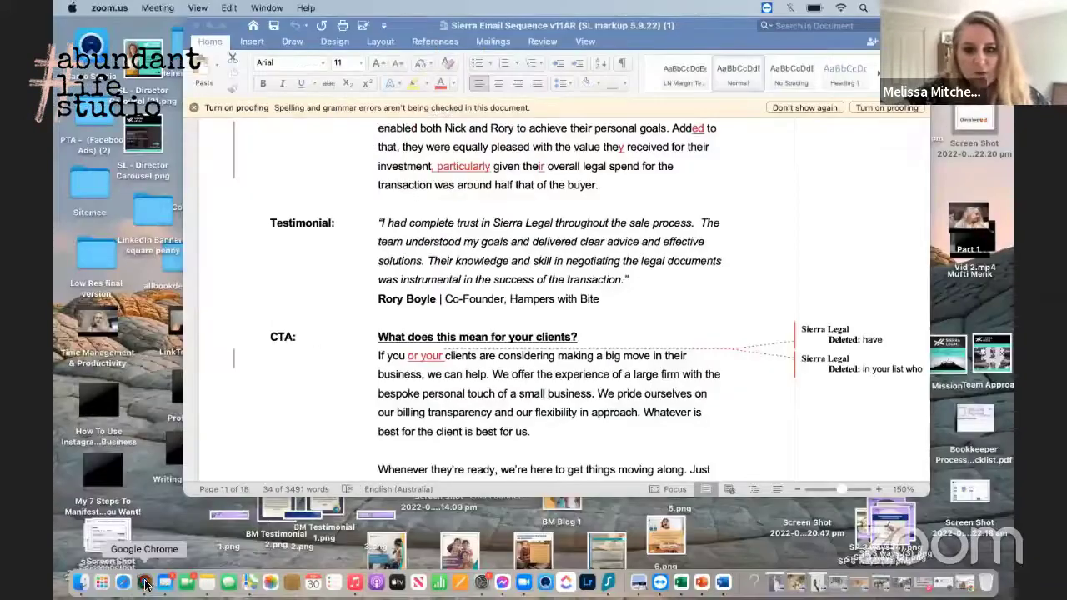
# - Maximise the Facebook live broadcast window in Chrome, then switch to the Canva Brand Kit tab
pyautogui.click(145, 584)
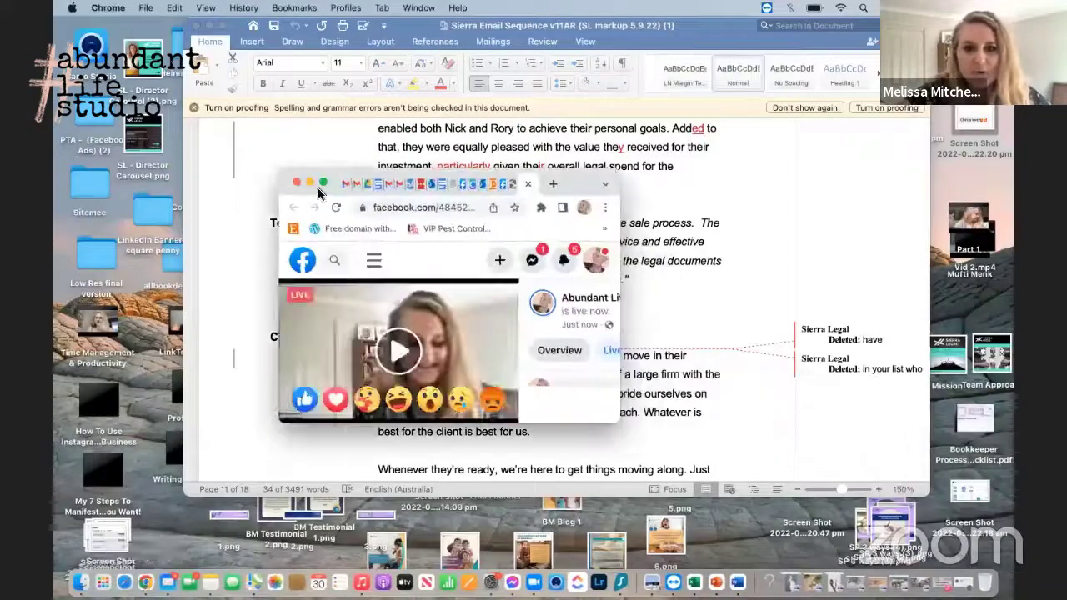
pyautogui.click(324, 183)
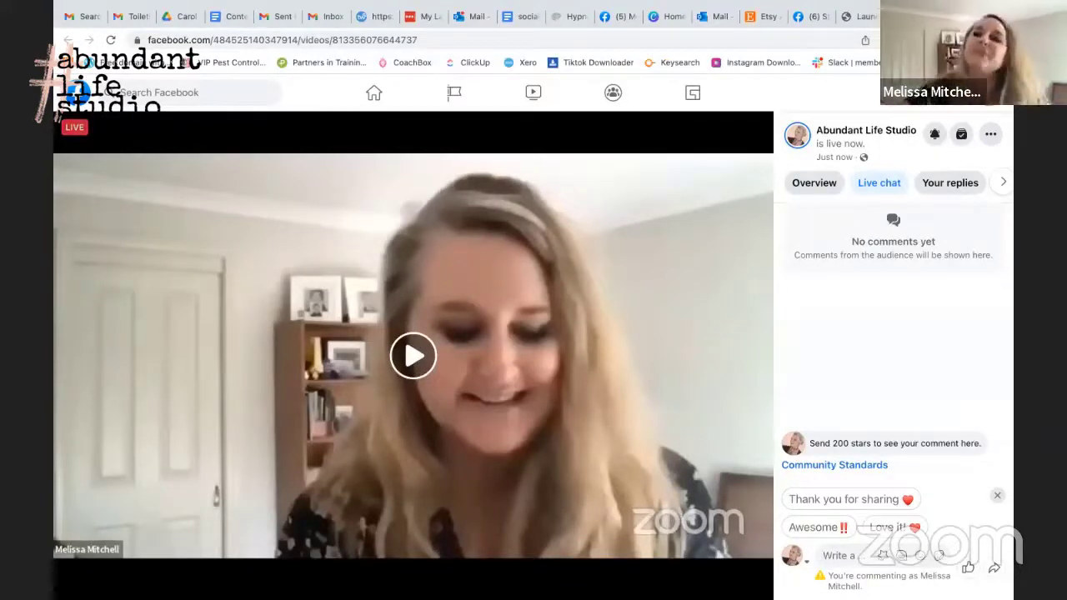
pyautogui.click(660, 15)
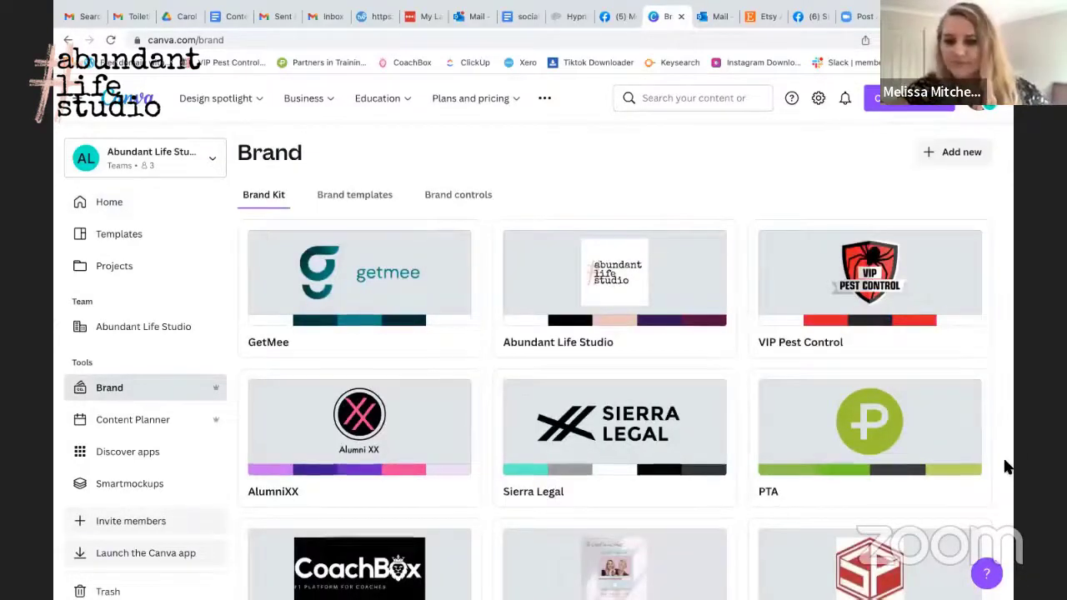
# - Browse the brand kits, review Abundant Life Studio's logos, colours and fonts, then return Home
pyautogui.scroll(-4, 1006, 467)
pyautogui.scroll(-1, 1006, 467)
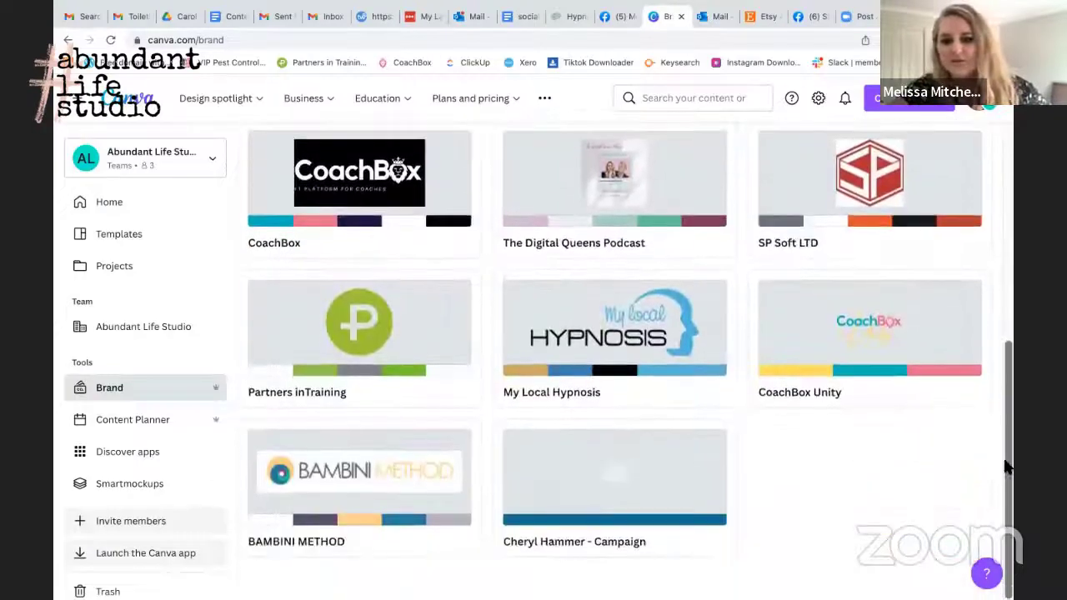
pyautogui.scroll(5, 1006, 467)
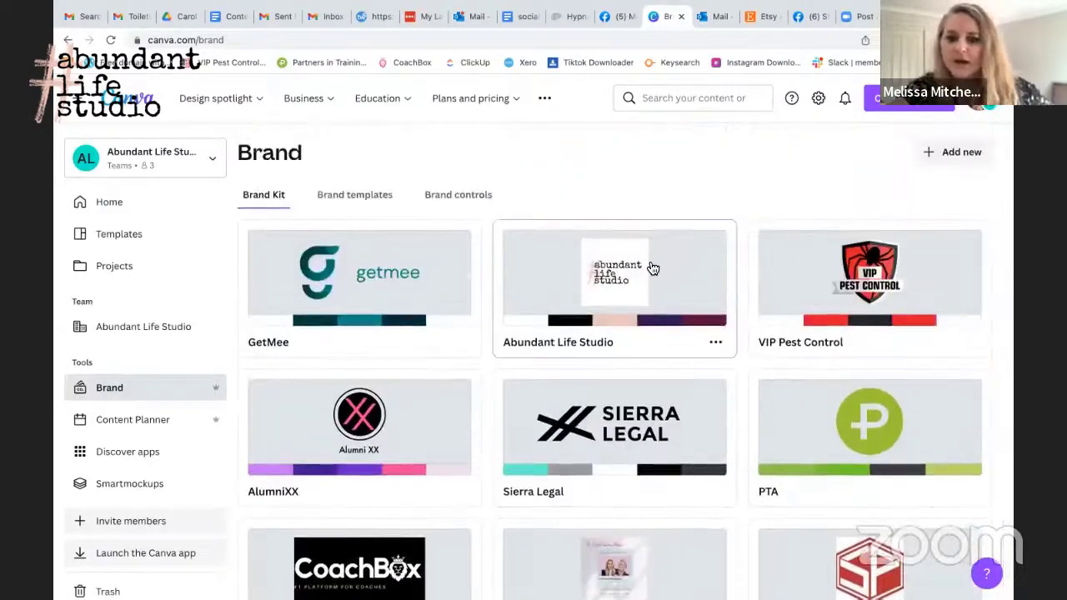
pyautogui.click(651, 264)
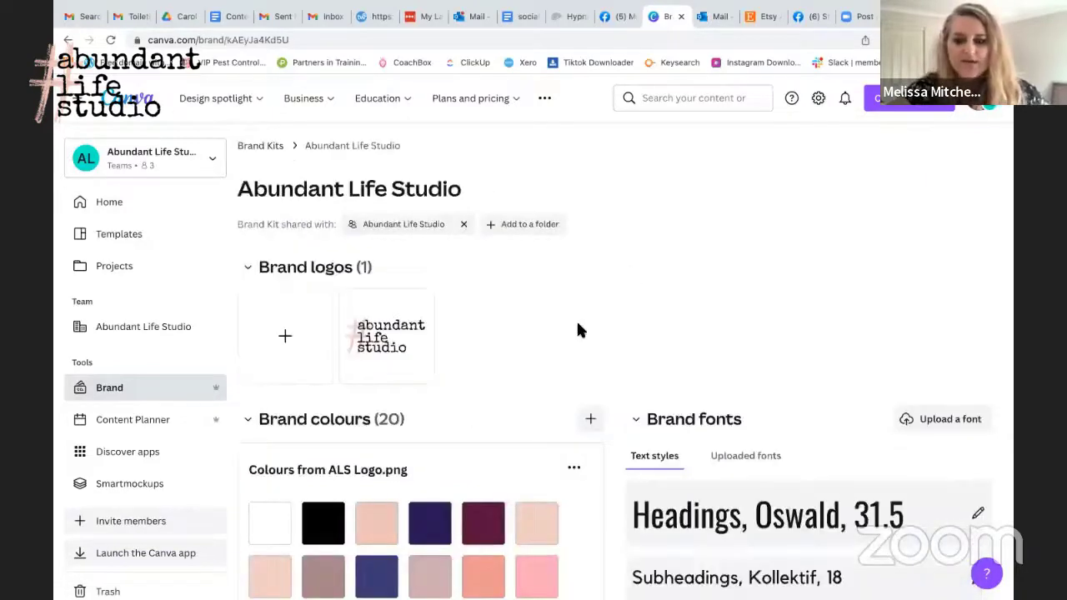
pyautogui.scroll(-2, 579, 329)
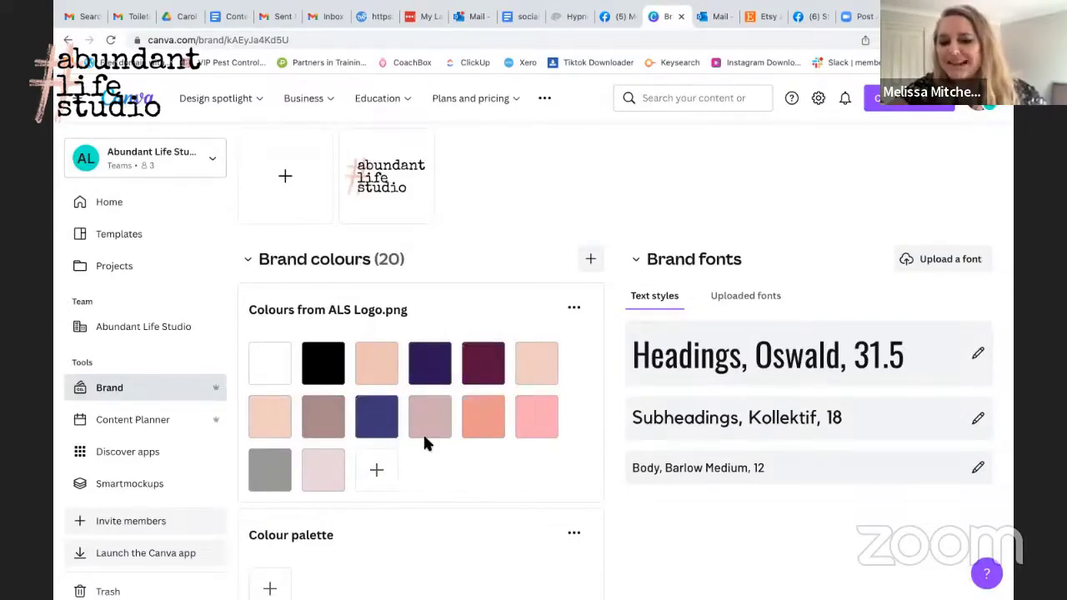
pyautogui.click(131, 98)
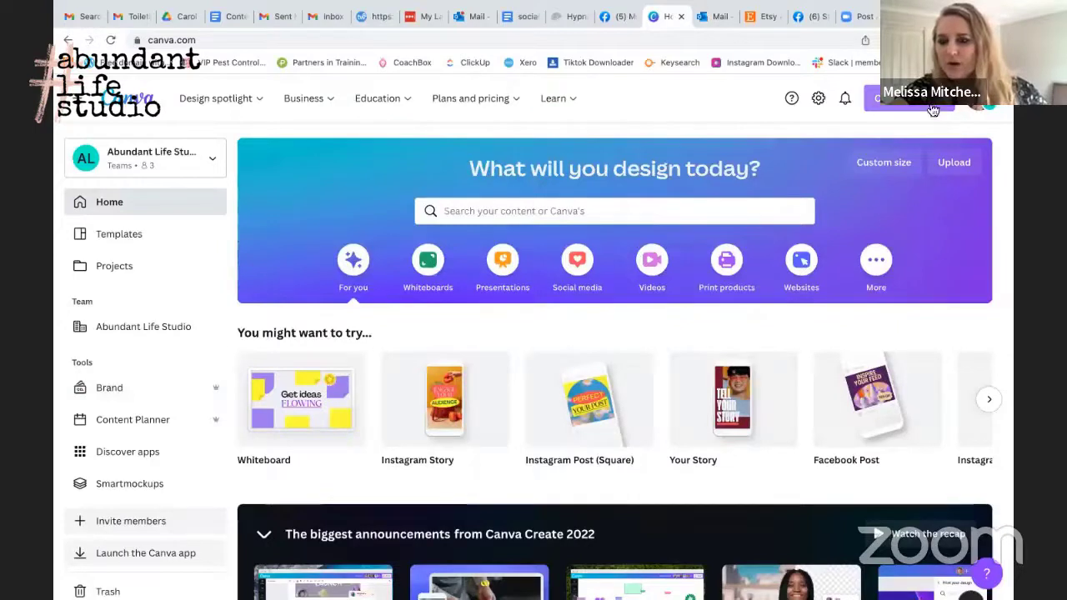
# - Create a new blank Instagram Reel design from the Create a design list
pyautogui.click(934, 109)
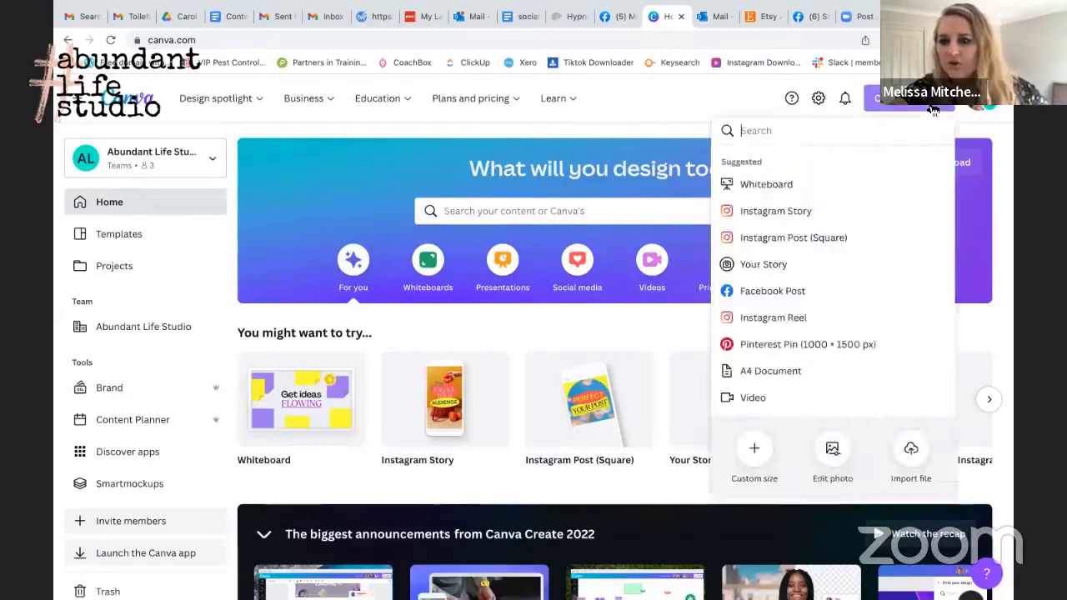
pyautogui.click(768, 320)
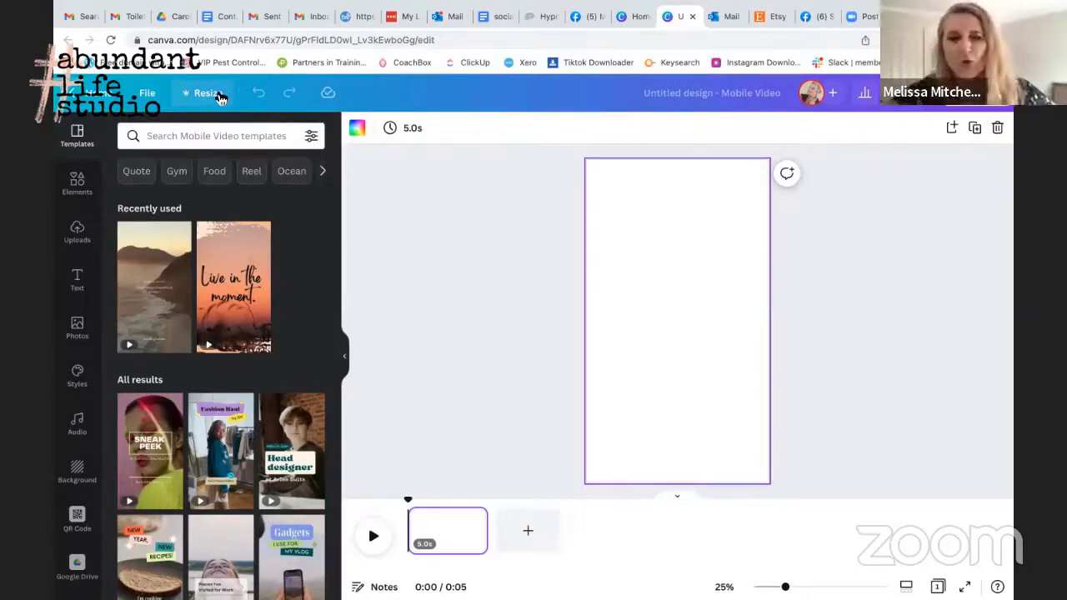
pyautogui.click(219, 95)
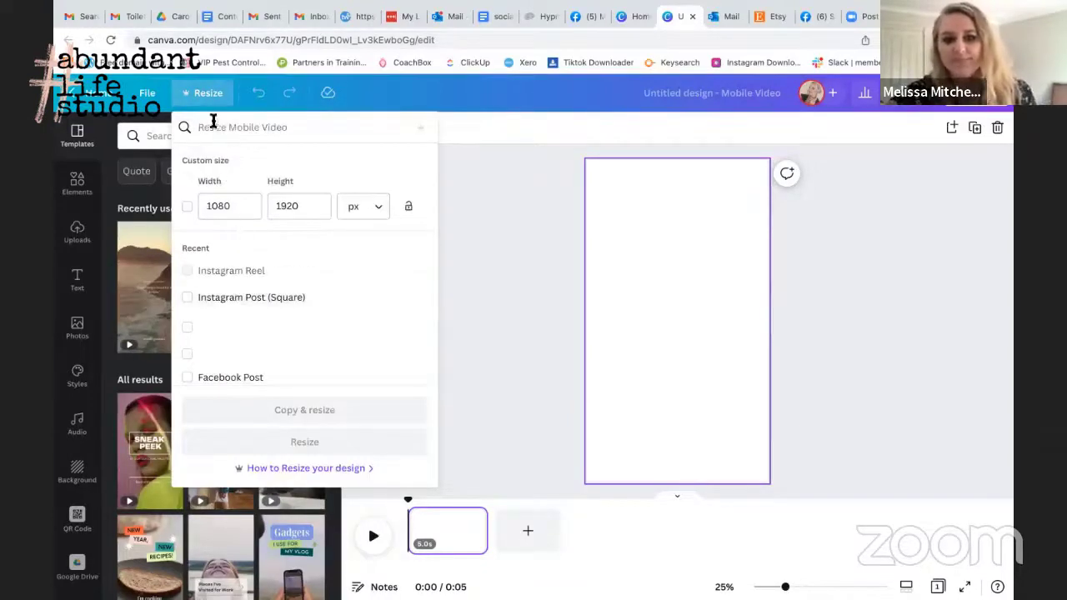
pyautogui.write('you')
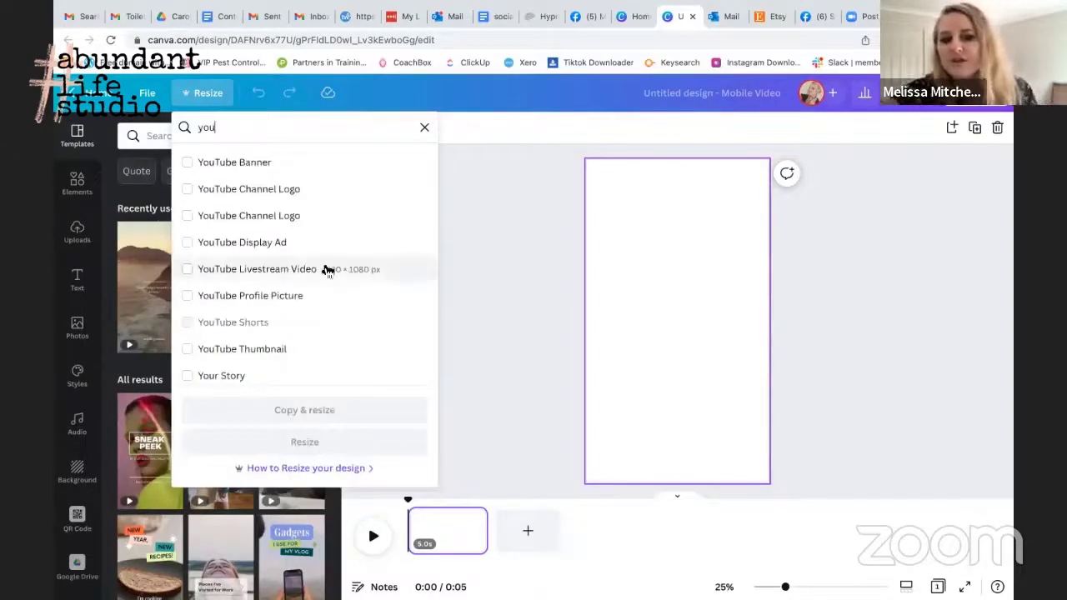
pyautogui.click(424, 129)
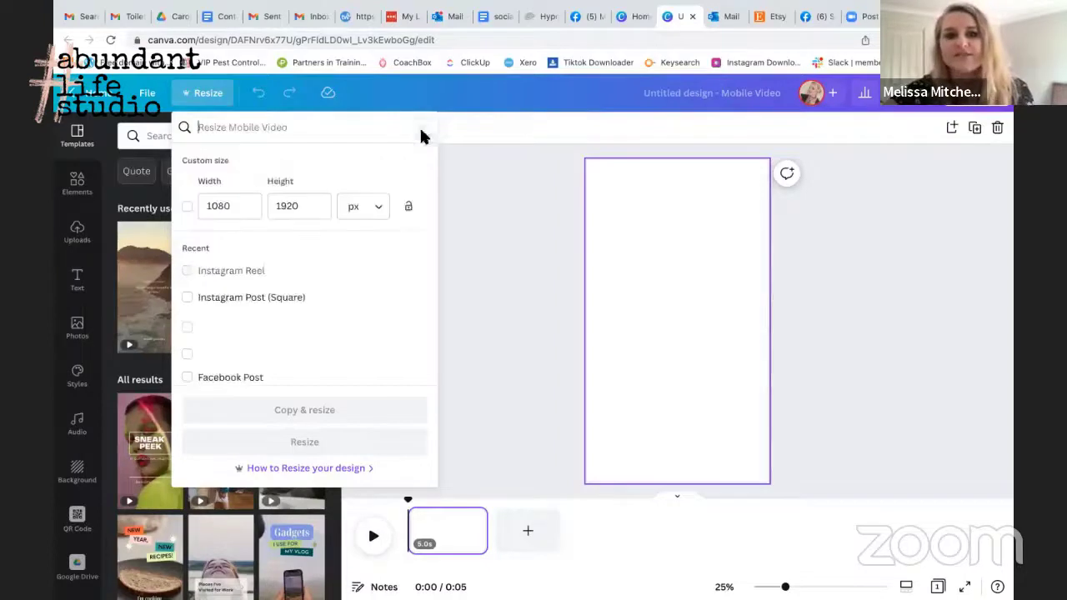
pyautogui.click(472, 225)
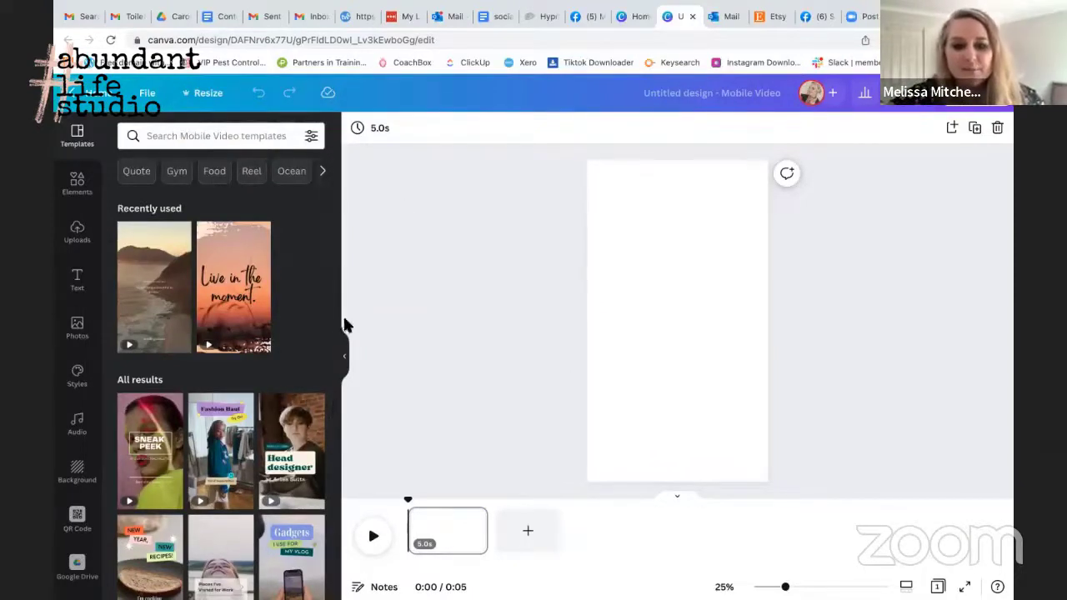
# - Apply the first page of the Yellow Expressive Type makeup-kit reel template to the design
pyautogui.moveTo(342, 317); pyautogui.dragTo(332, 427)
pyautogui.click(301, 426)
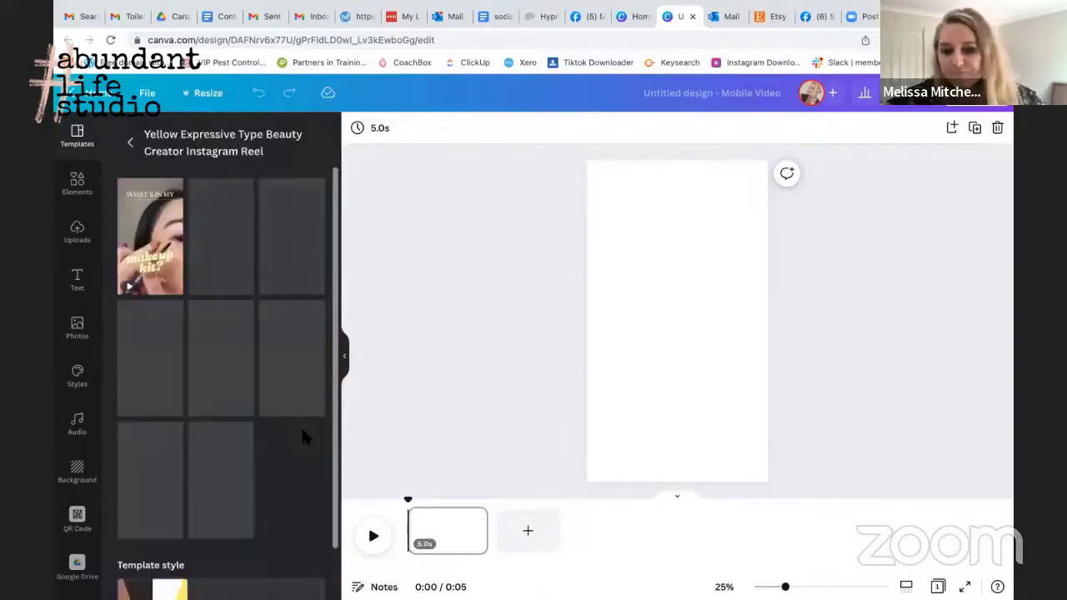
pyautogui.click(150, 267)
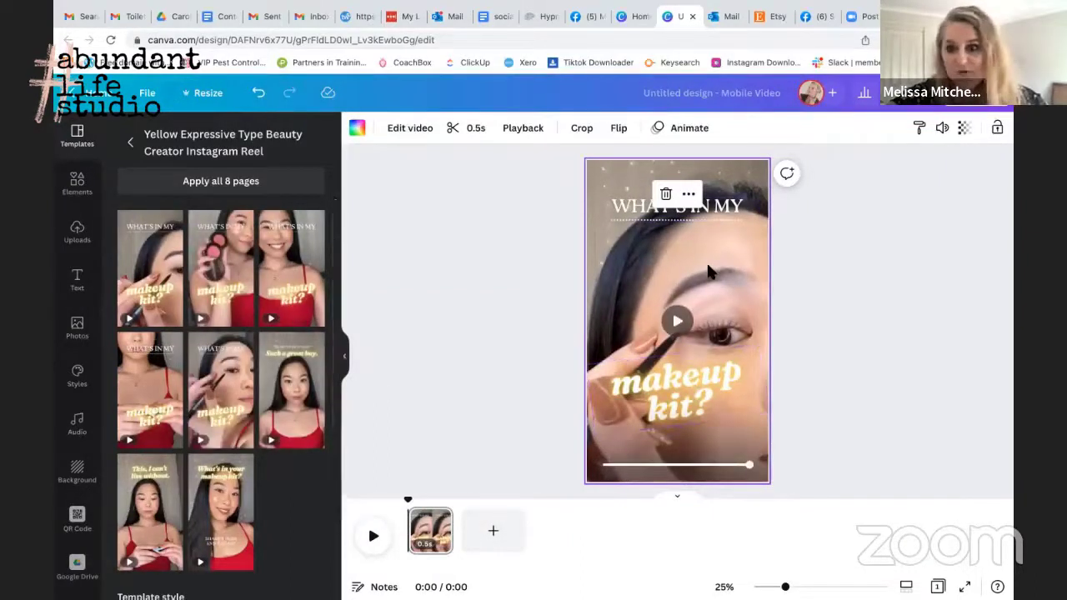
# - Delete the template's background video and both text boxes, leaving the page blank
pyautogui.press('Delete')
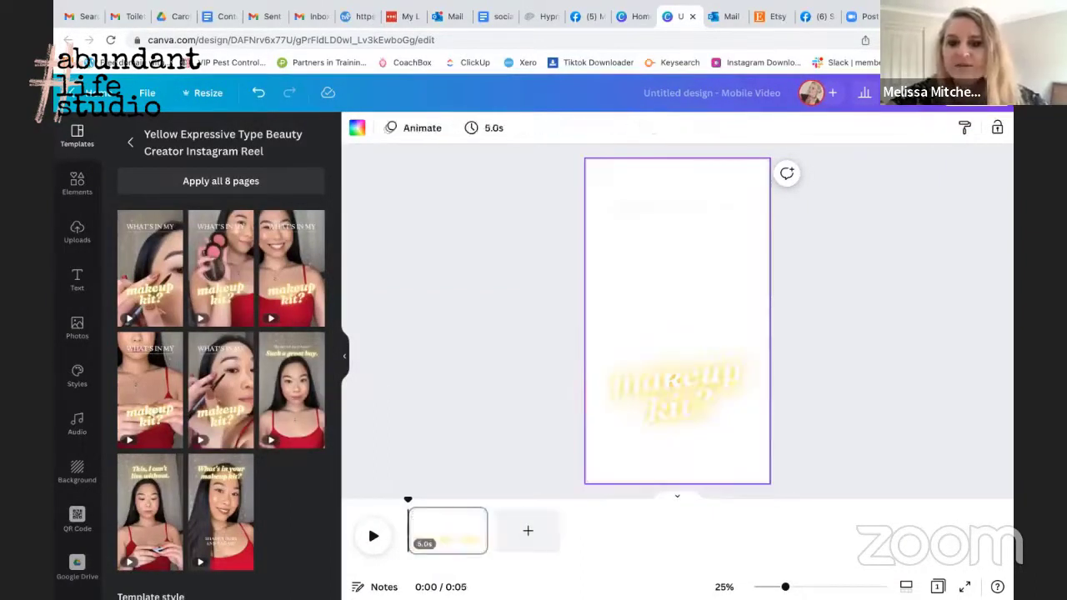
pyautogui.click(668, 397)
pyautogui.press('Delete')
pyautogui.click(675, 215)
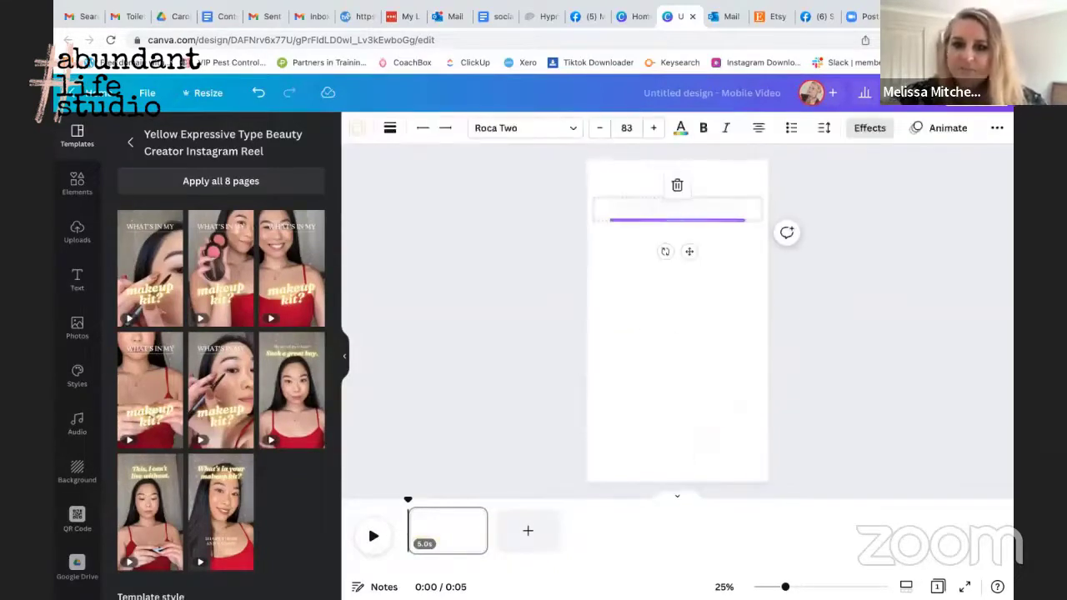
pyautogui.press('Delete')
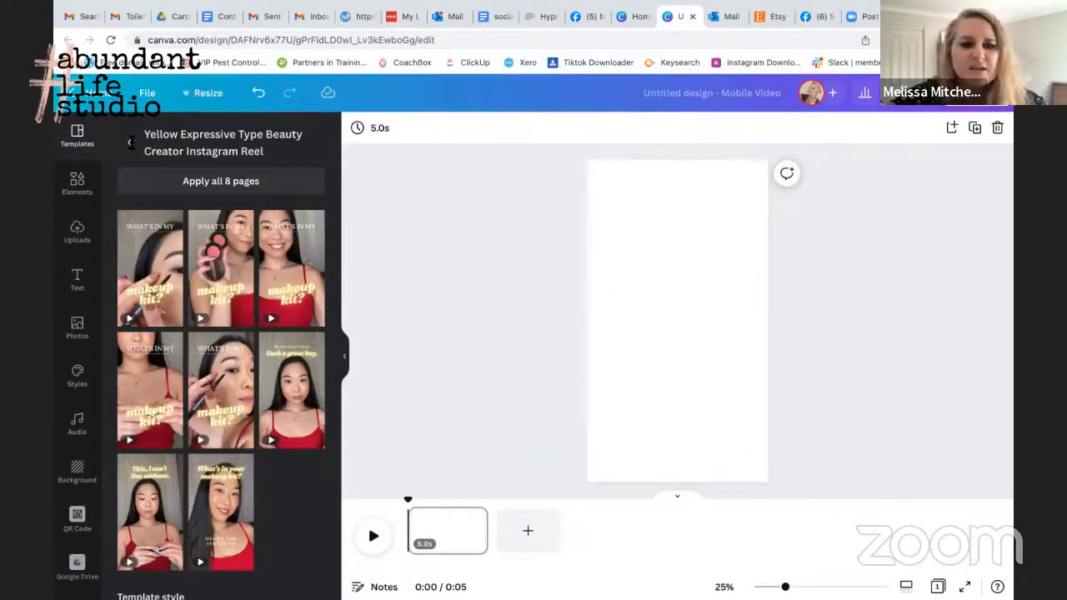
pyautogui.click(130, 143)
# - Search templates for 'social media marketing' and apply the Social Media Tips phone-mockup template
pyautogui.click(175, 138)
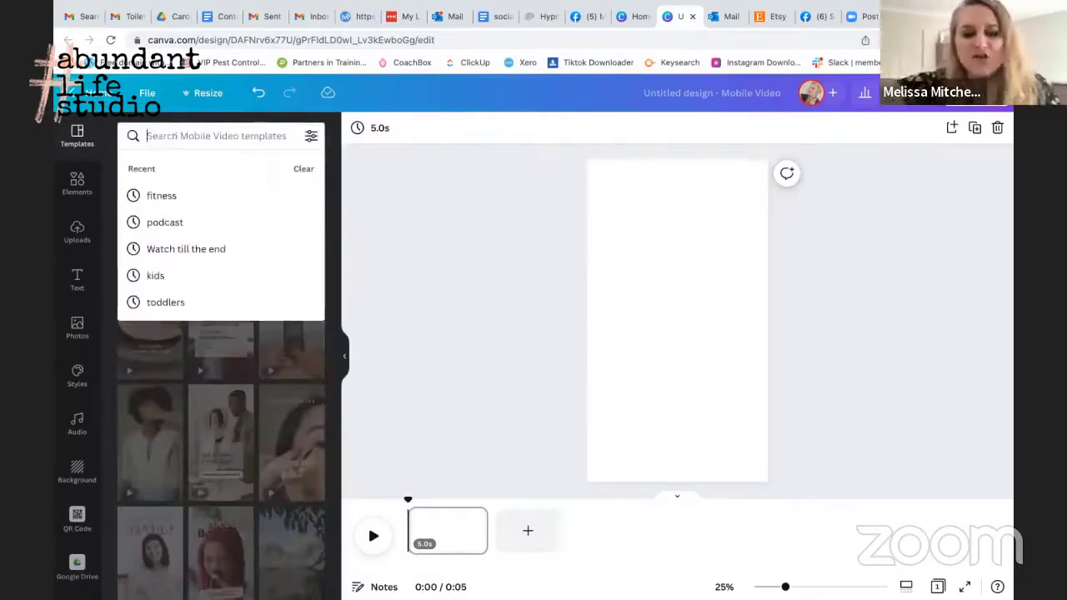
pyautogui.write('social')
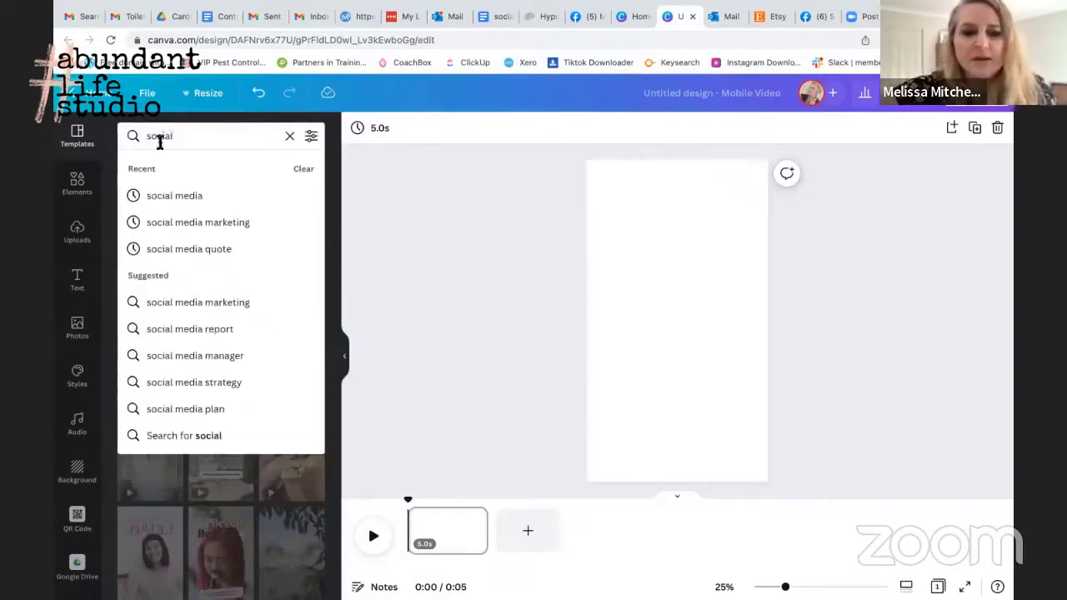
pyautogui.click(190, 232)
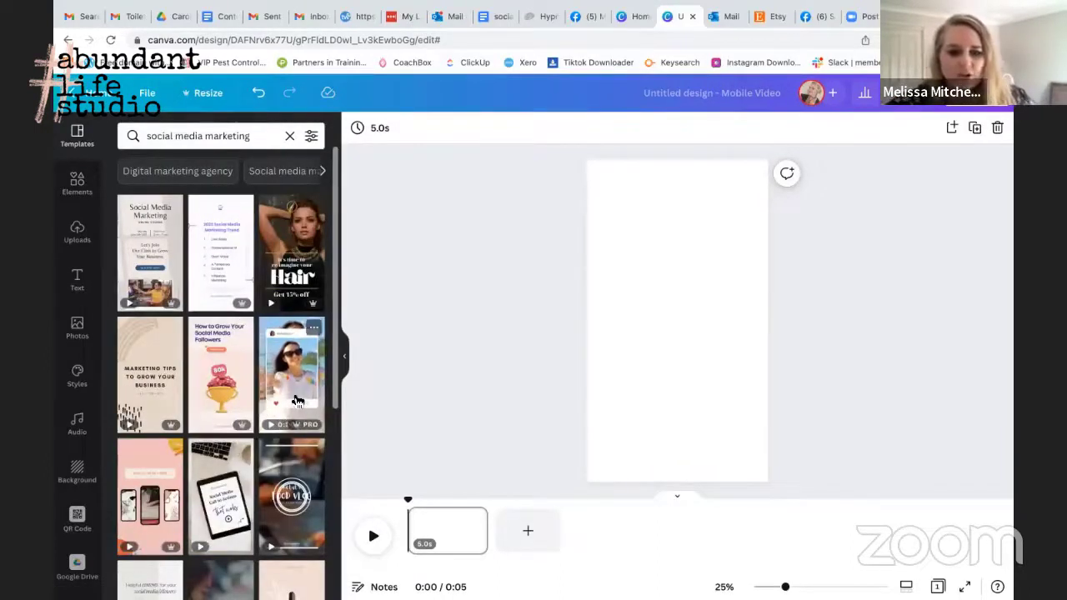
pyautogui.click(150, 521)
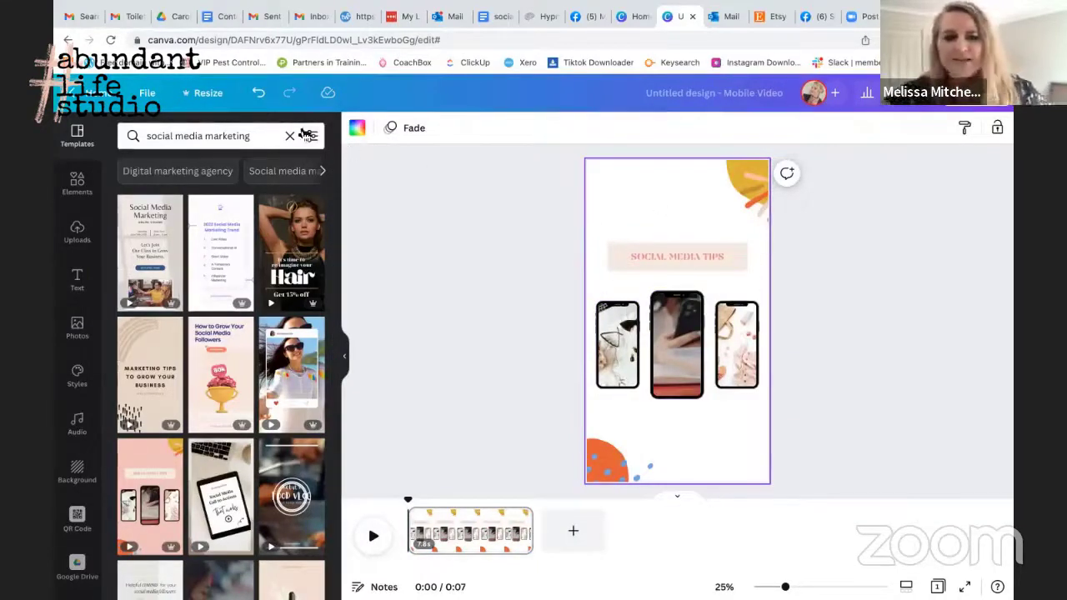
# - Undo the last change and set the SOCIAL MEDIA TIPS heading font to Abril Fatface
pyautogui.click(258, 92)
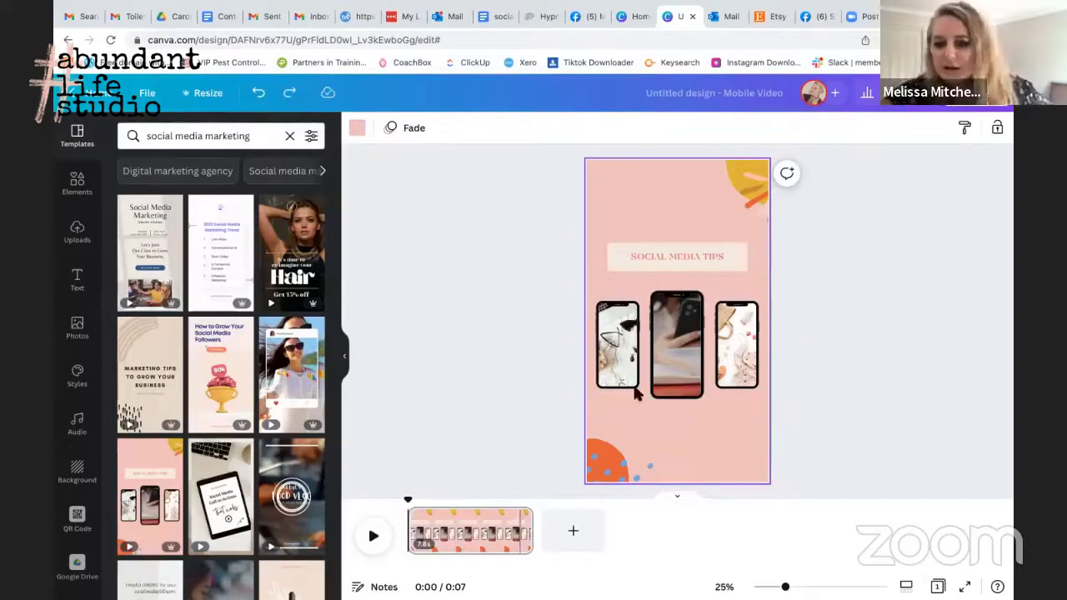
pyautogui.click(709, 257)
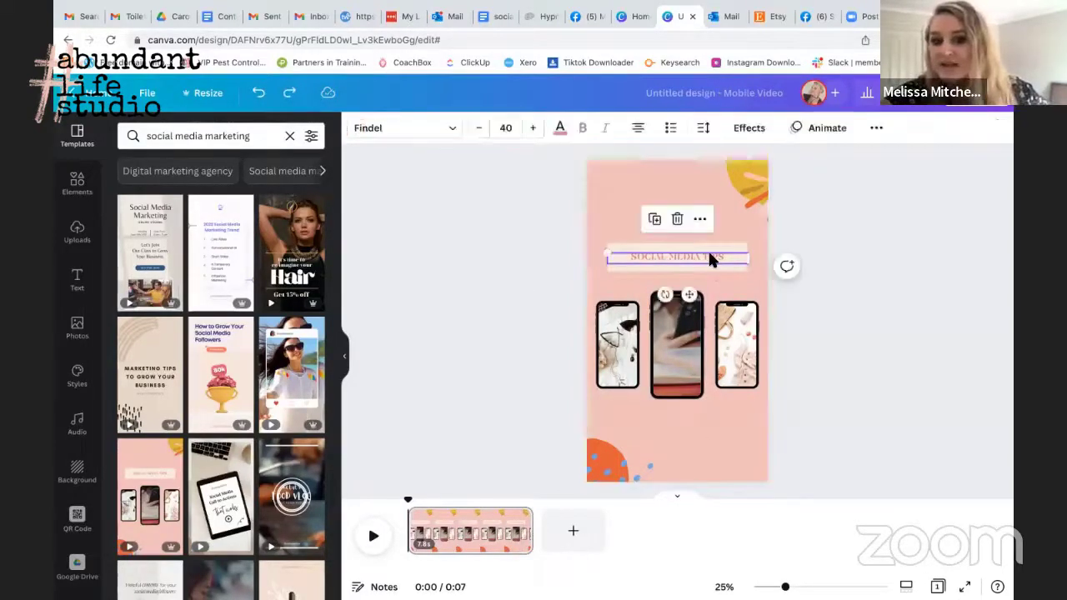
pyautogui.click(453, 130)
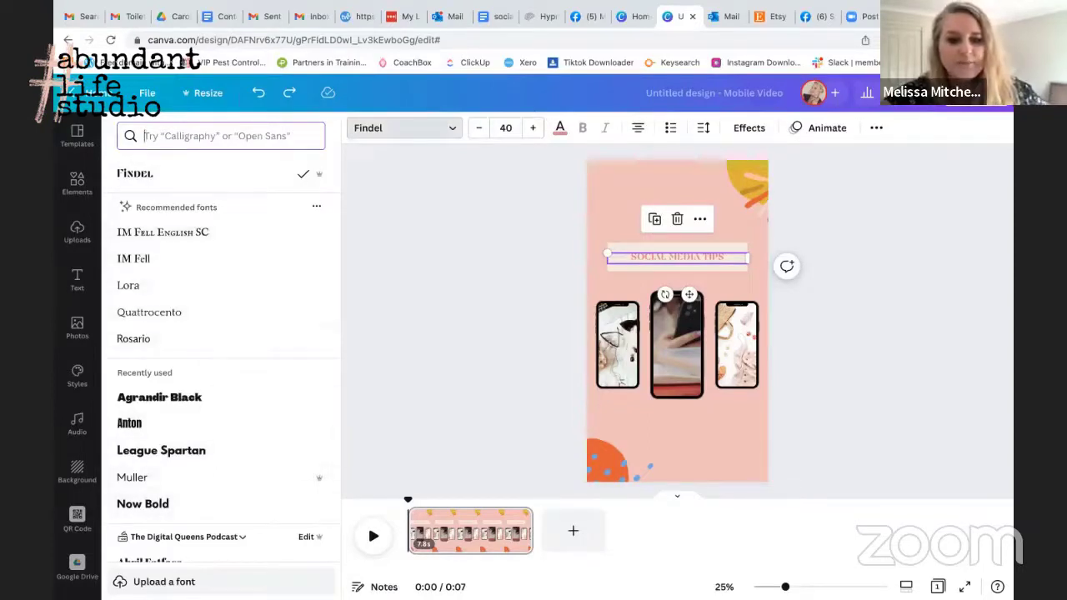
pyautogui.scroll(-3, 221, 376)
pyautogui.scroll(-1, 142, 484)
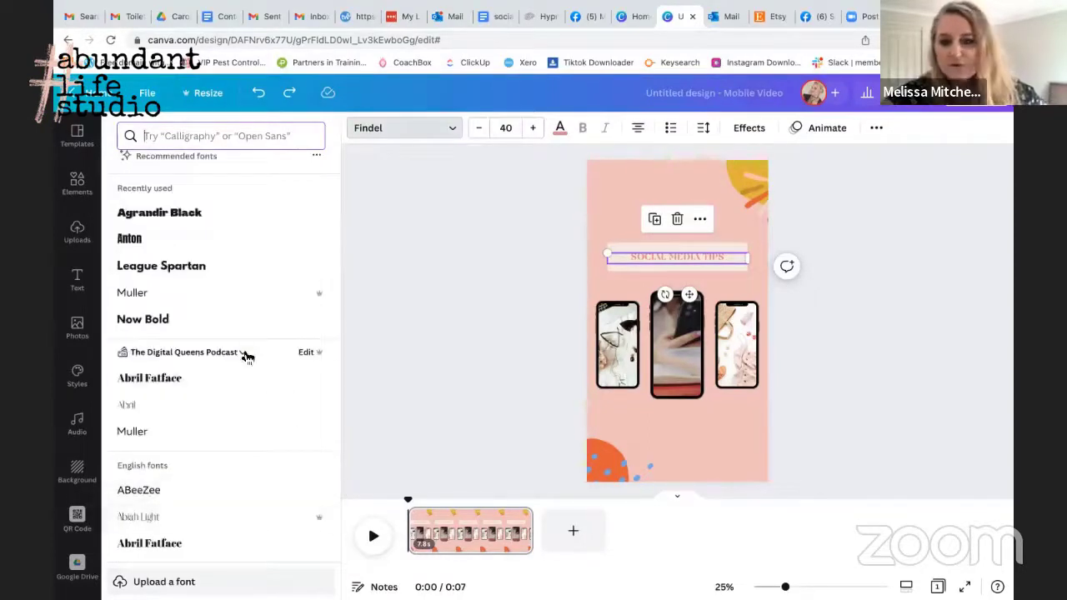
pyautogui.click(150, 379)
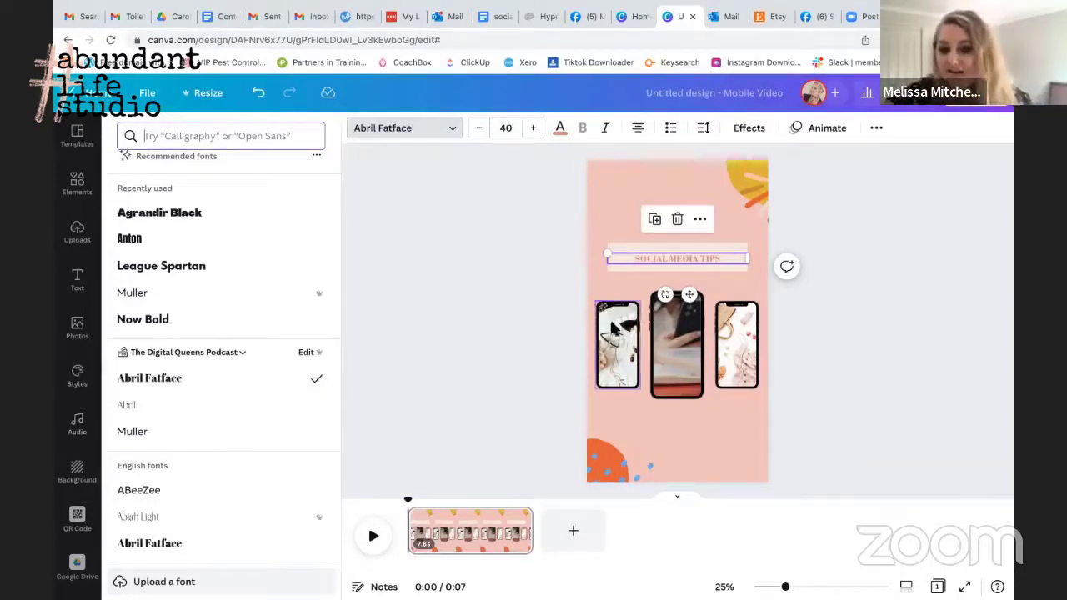
# - Make the page background the light teal brand colour and add a blank second page
pyautogui.click(619, 179)
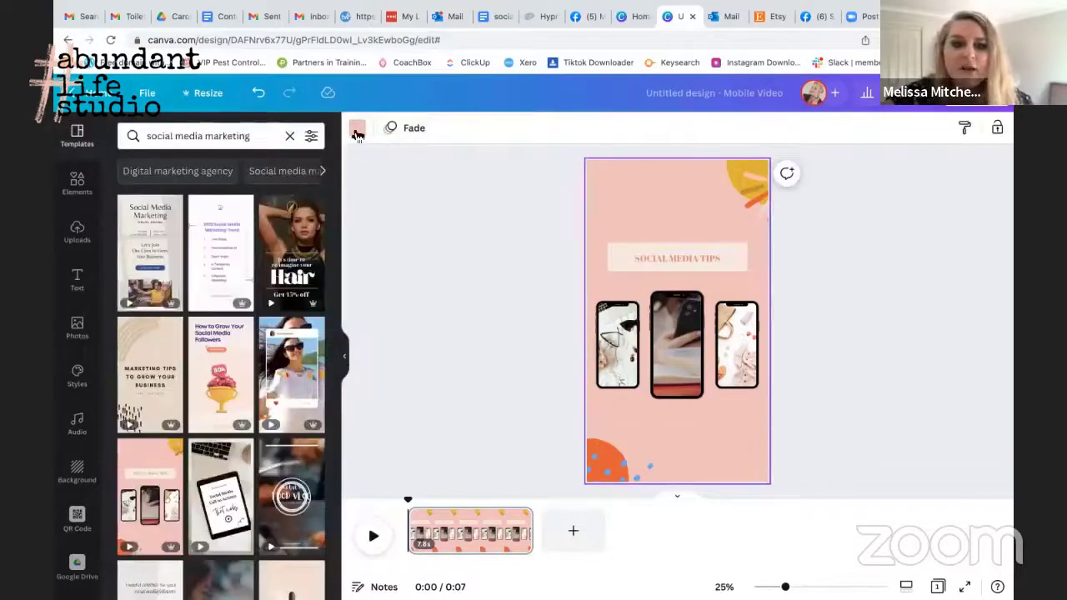
pyautogui.click(357, 128)
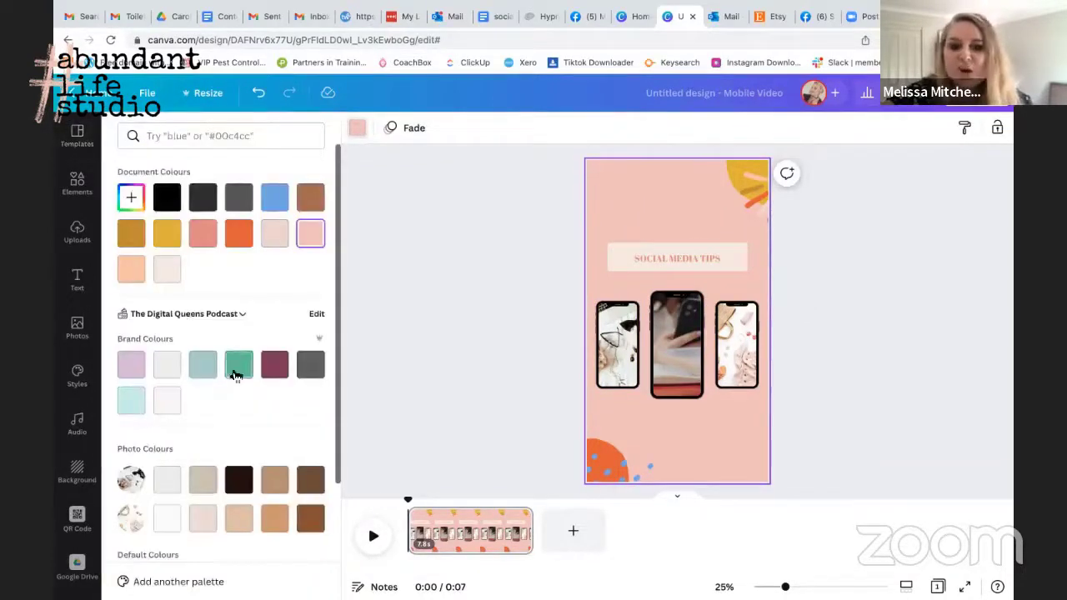
pyautogui.click(207, 367)
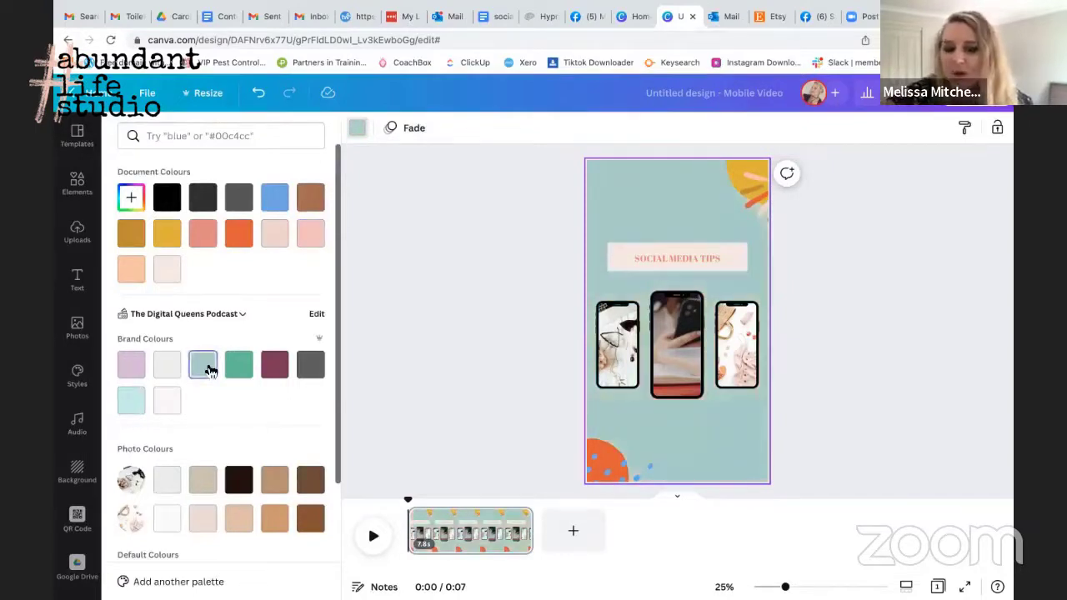
pyautogui.click(575, 531)
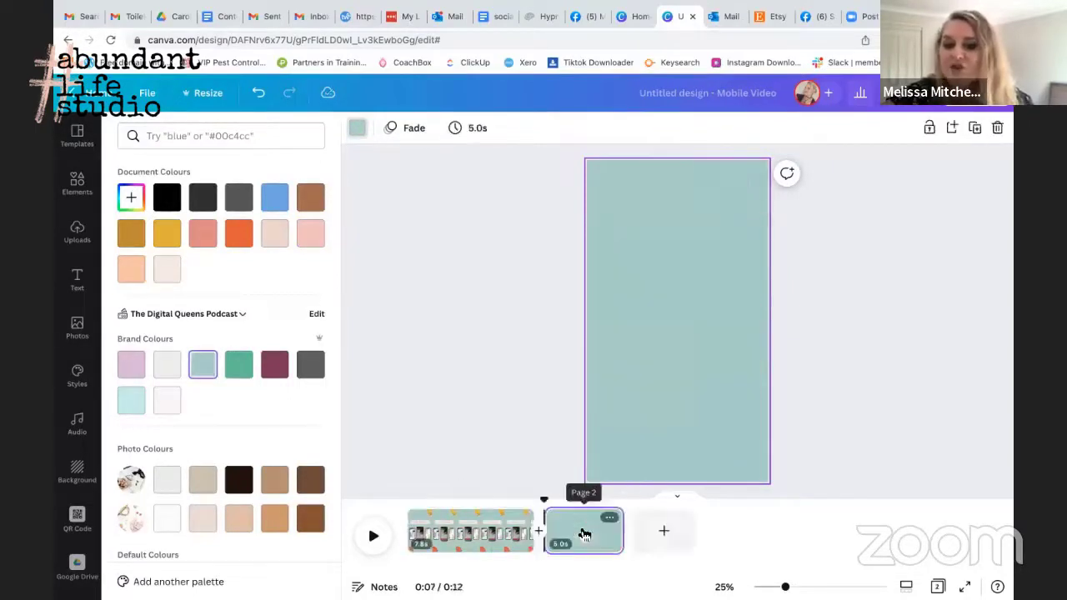
pyautogui.click(80, 140)
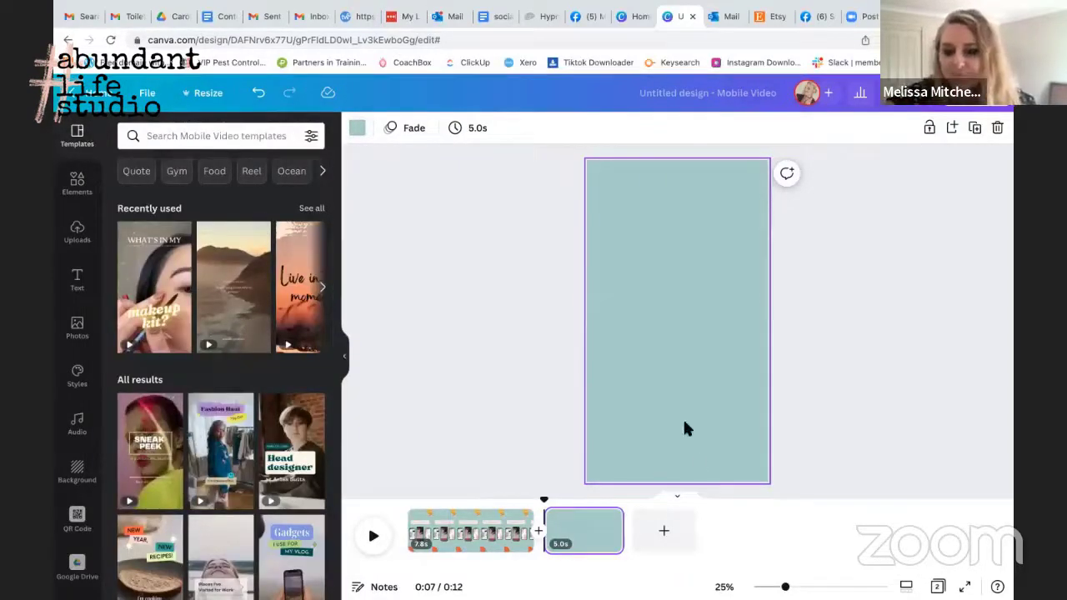
# - Clear page 2's teal background and delete the first teal page
pyautogui.press('Delete')
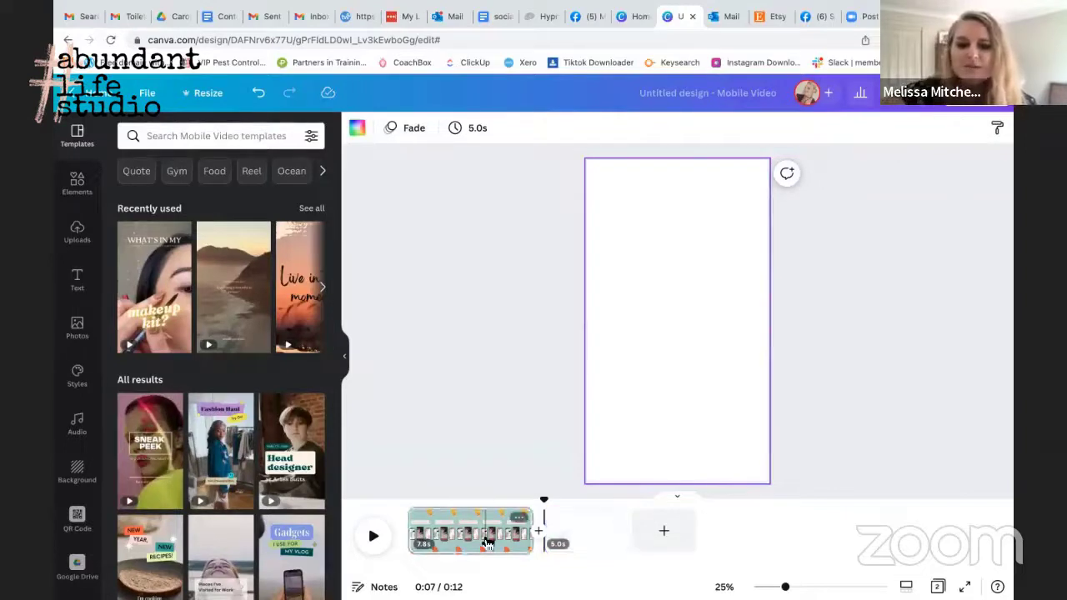
pyautogui.click(487, 543)
pyautogui.press('Delete')
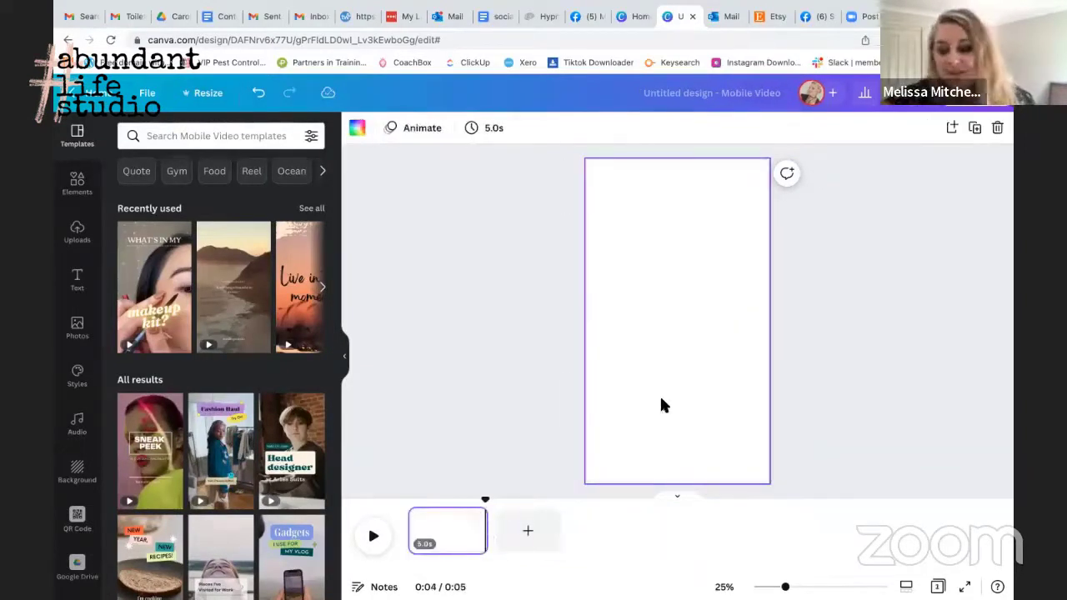
# - Search templates for 'relaxing', then 'motivational', and open the Calm Morning Running template's pages
pyautogui.click(267, 141)
pyautogui.write('relaxing')
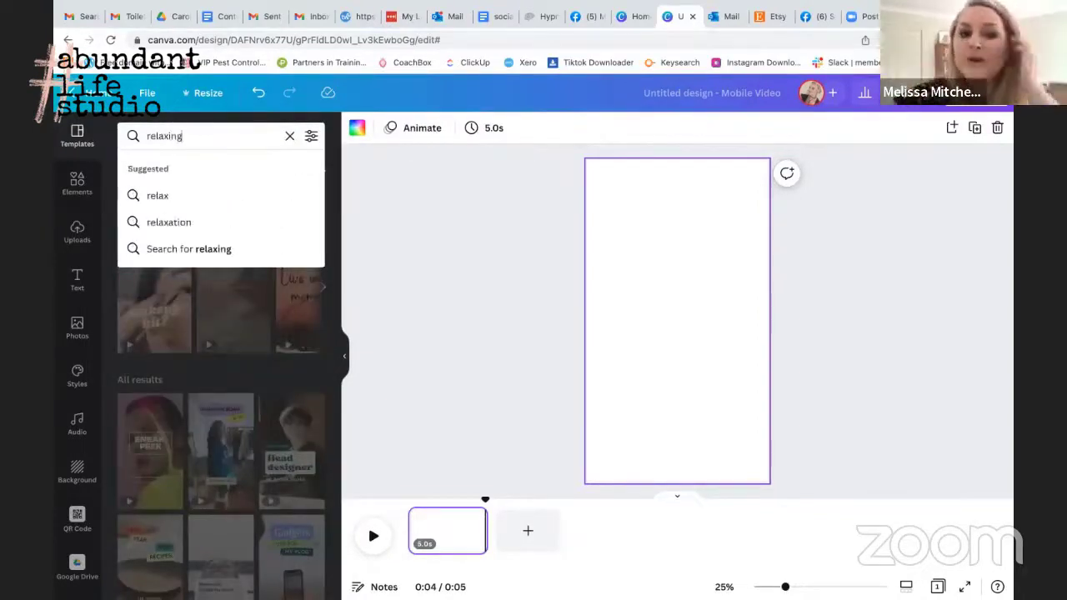
pyautogui.click(198, 221)
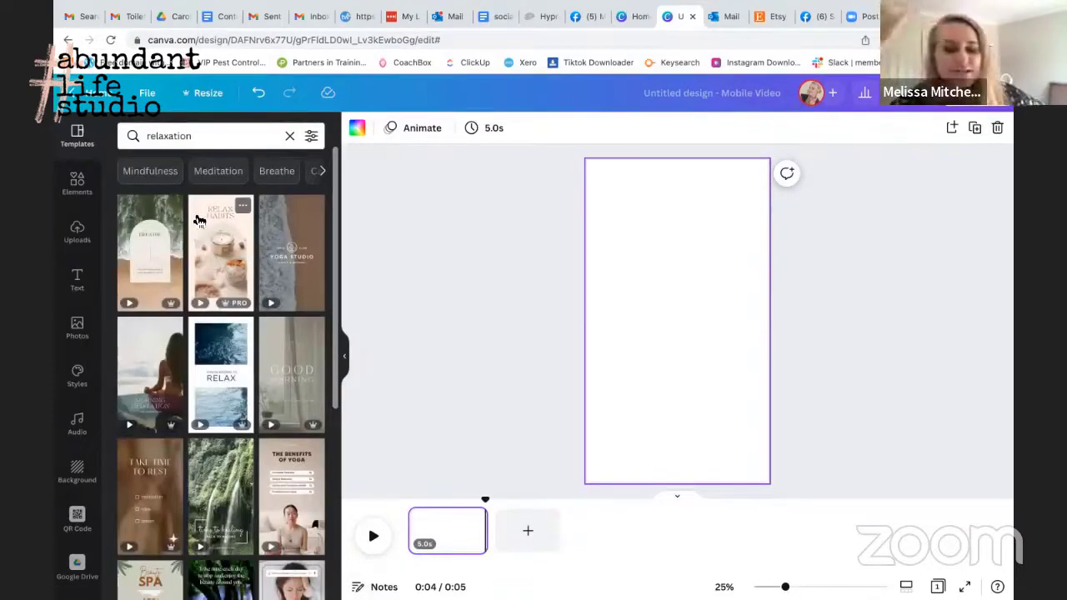
pyautogui.click(203, 137)
pyautogui.write('motivational')
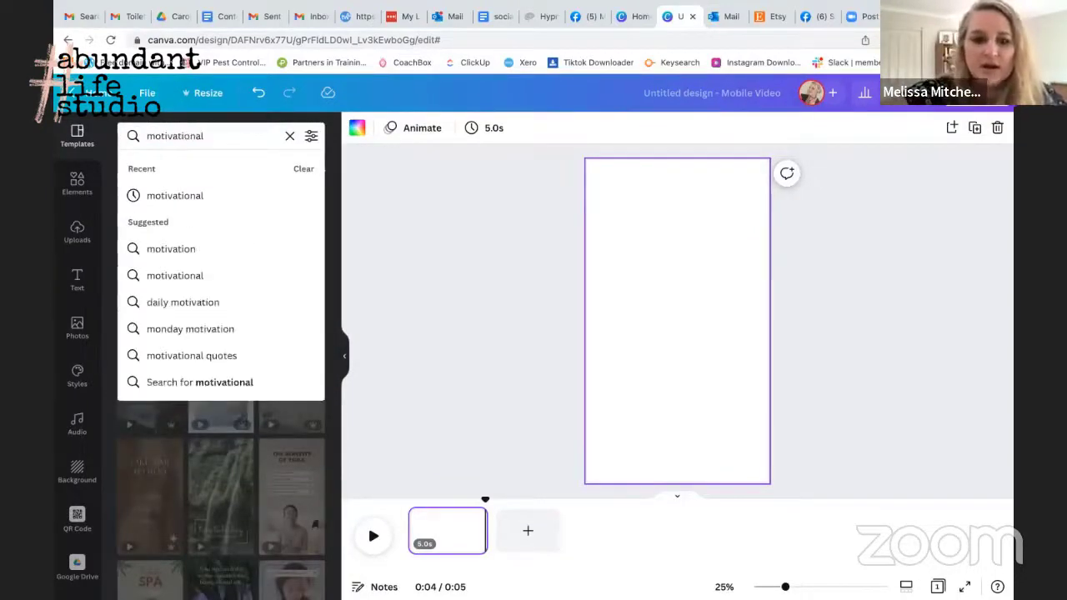
pyautogui.press('Return')
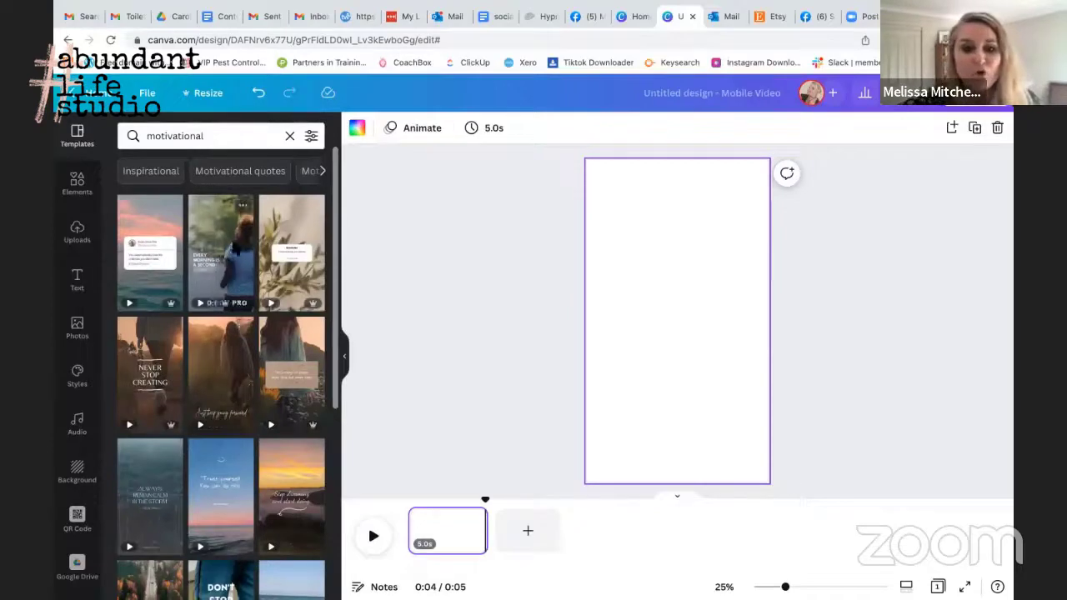
pyautogui.click(232, 246)
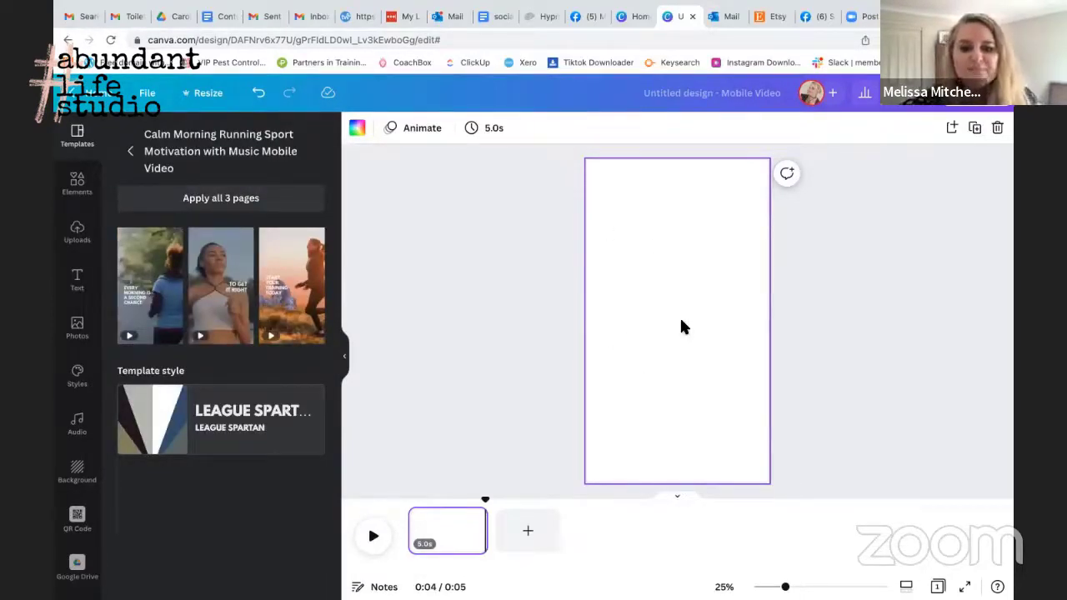
# - Apply all three running template pages and slide the first clip's volume to 0
pyautogui.click(123, 300)
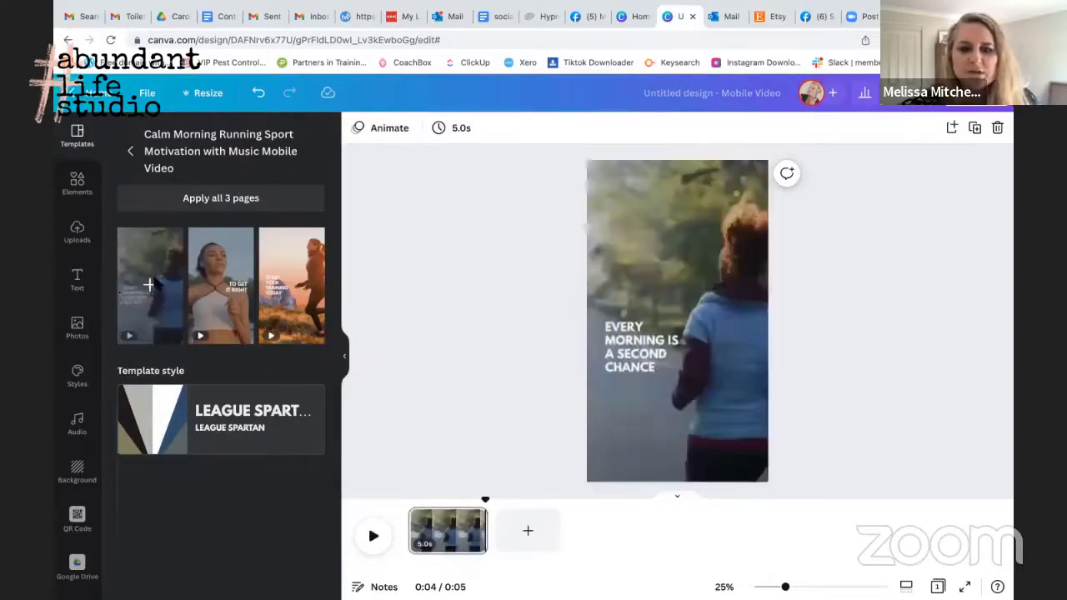
pyautogui.click(255, 201)
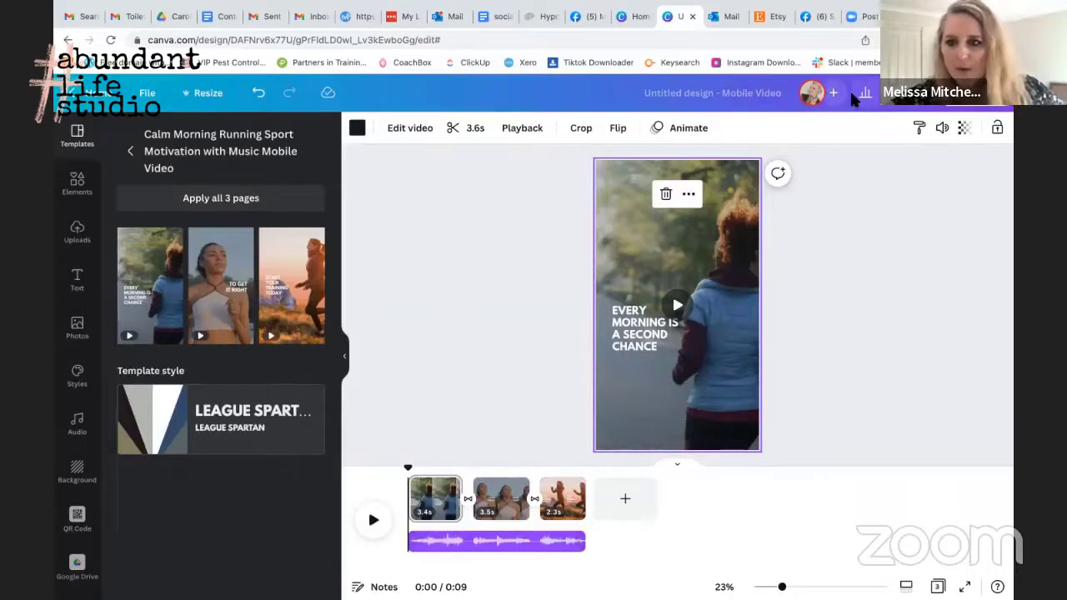
pyautogui.click(942, 127)
pyautogui.moveTo(898, 170); pyautogui.dragTo(750, 167)
pyautogui.click(450, 294)
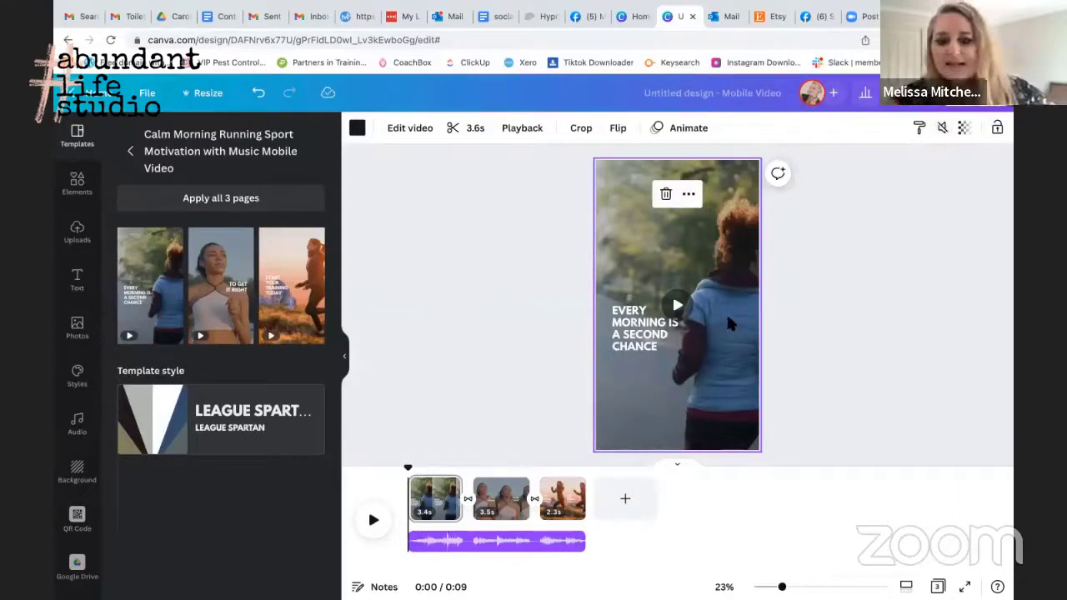
# - Delete the EVERY MORNING IS A SECOND CHANCE caption text, then reload Canva to the home page
pyautogui.click(655, 338)
pyautogui.doubleClick(654, 337)
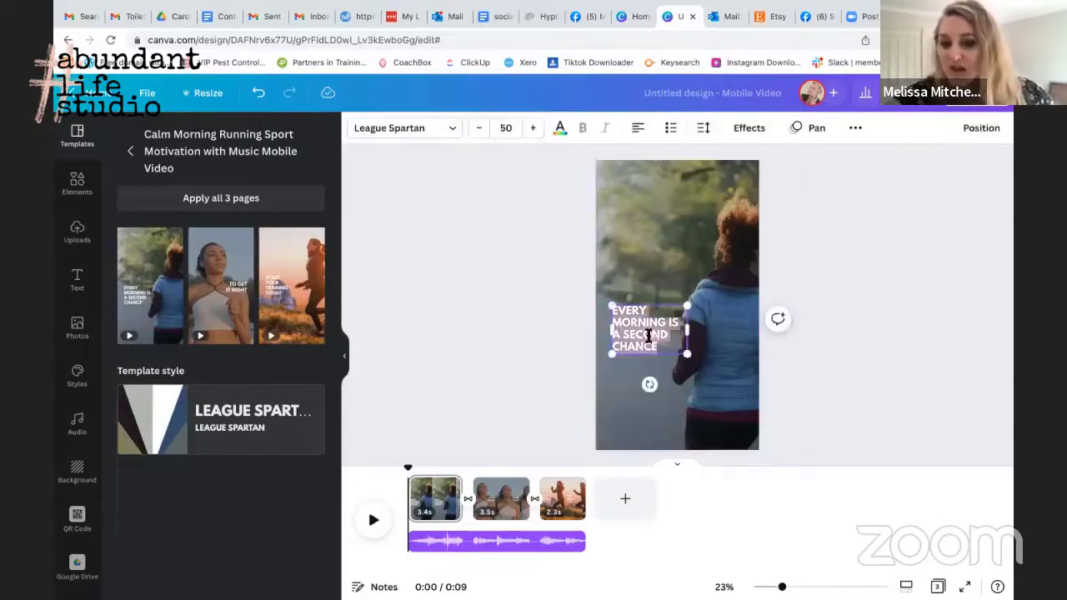
pyautogui.press('BackSpace')
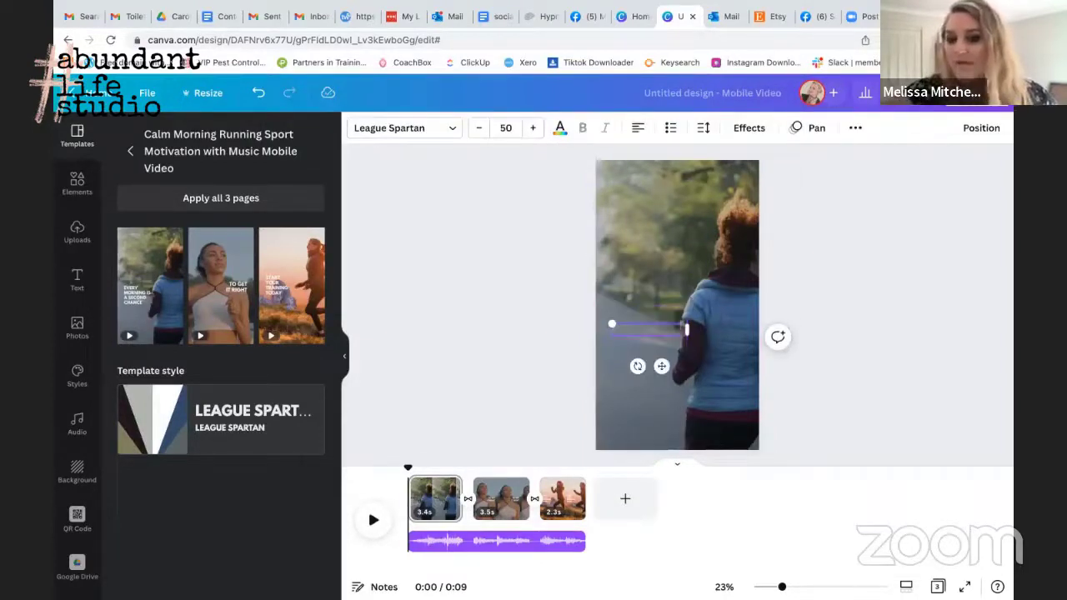
pyautogui.click(500, 498)
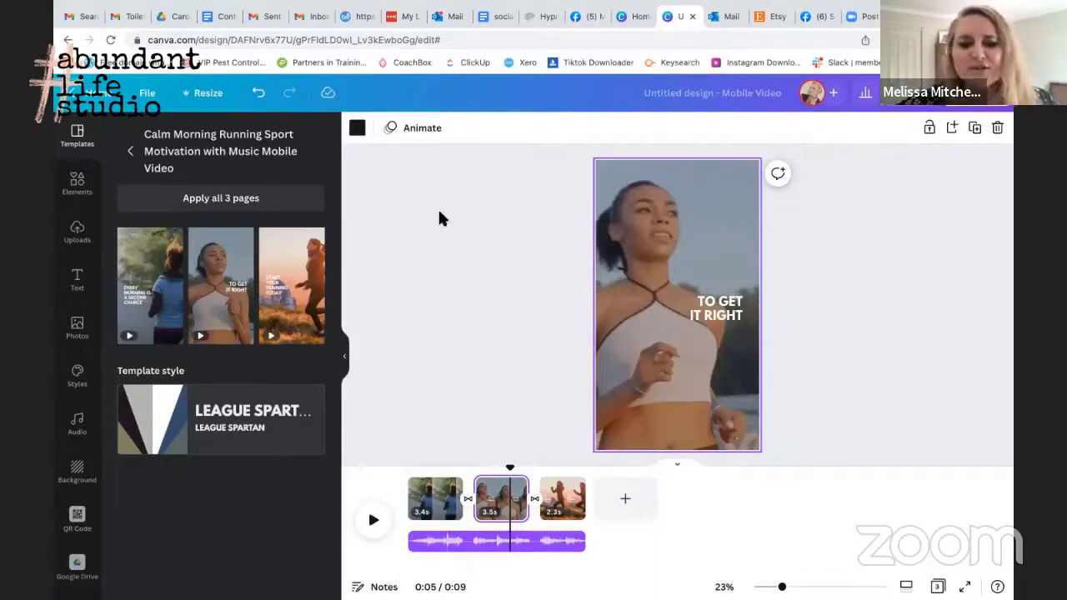
pyautogui.press('super+r')
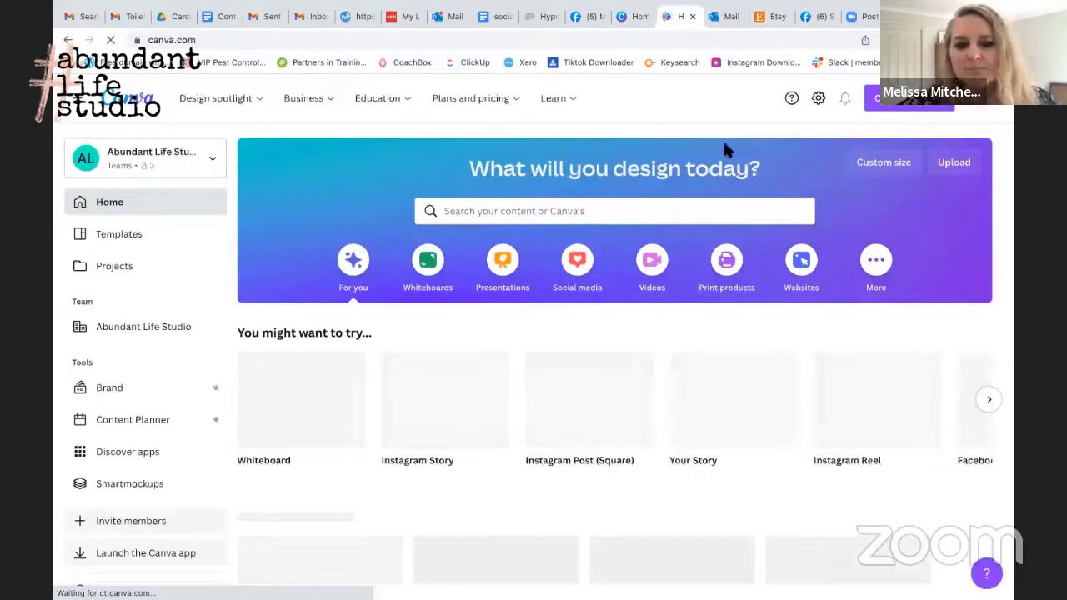
# - Open the Create a design dropdown listing Whiteboard, Instagram Reel, Pinterest Pin and Video
pyautogui.click(873, 98)
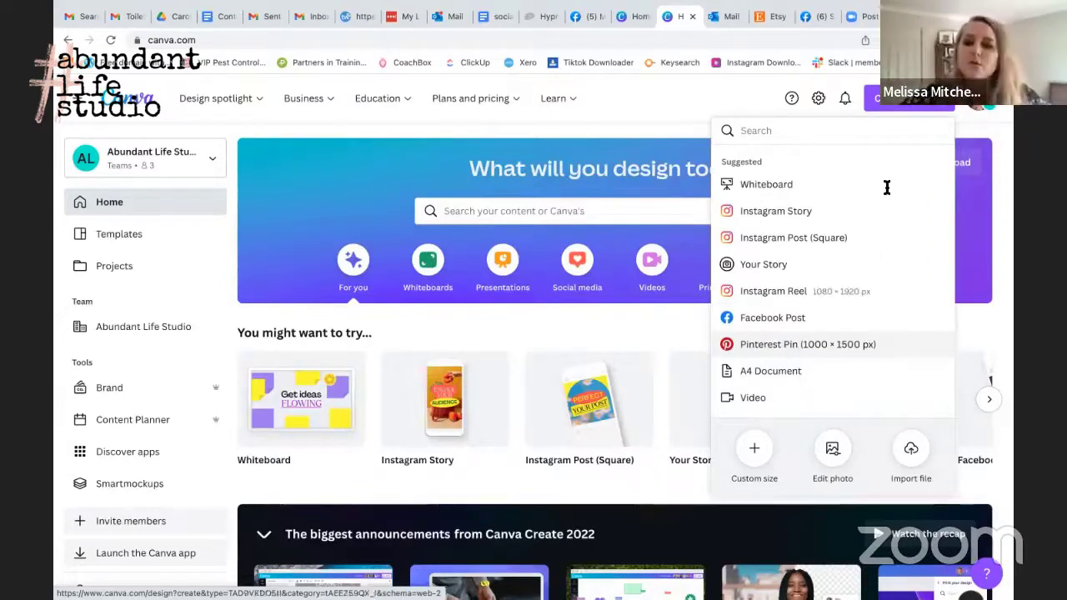
# - Create a new blank Pinterest Pin design at 1000 × 1500 px
pyautogui.click(781, 346)
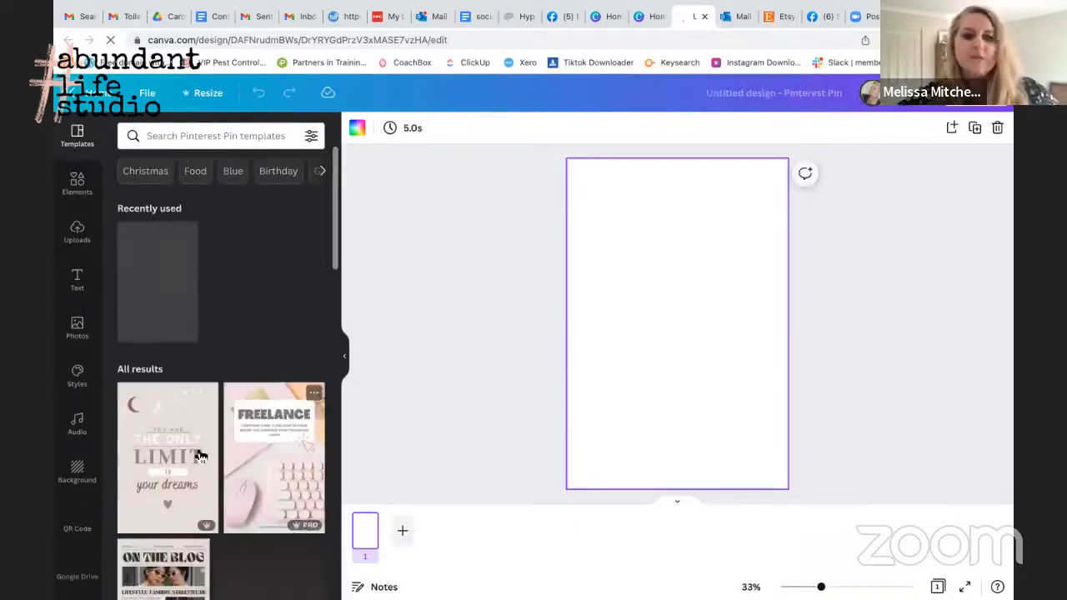
# - Apply the FREELANCE template to page 1 and add a blank second page
pyautogui.click(273, 456)
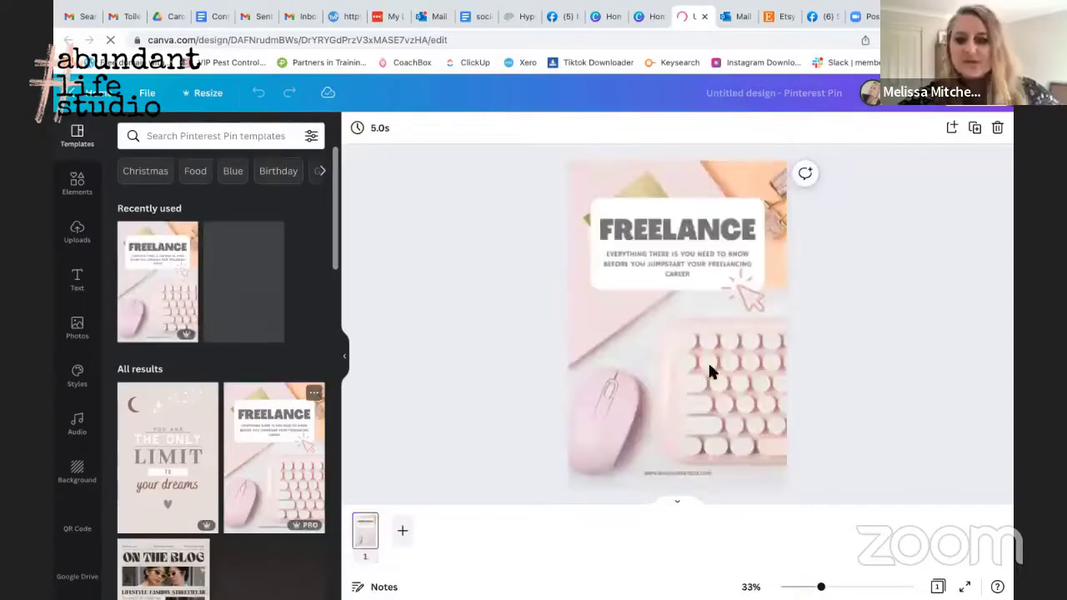
pyautogui.click(402, 532)
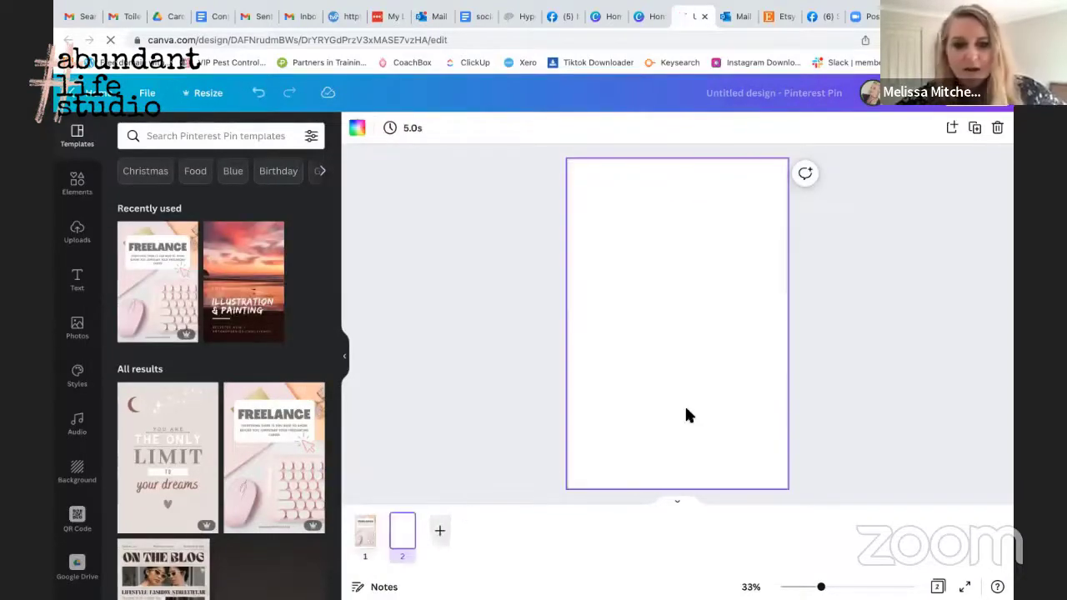
pyautogui.hotkey('ctrl', 'z')
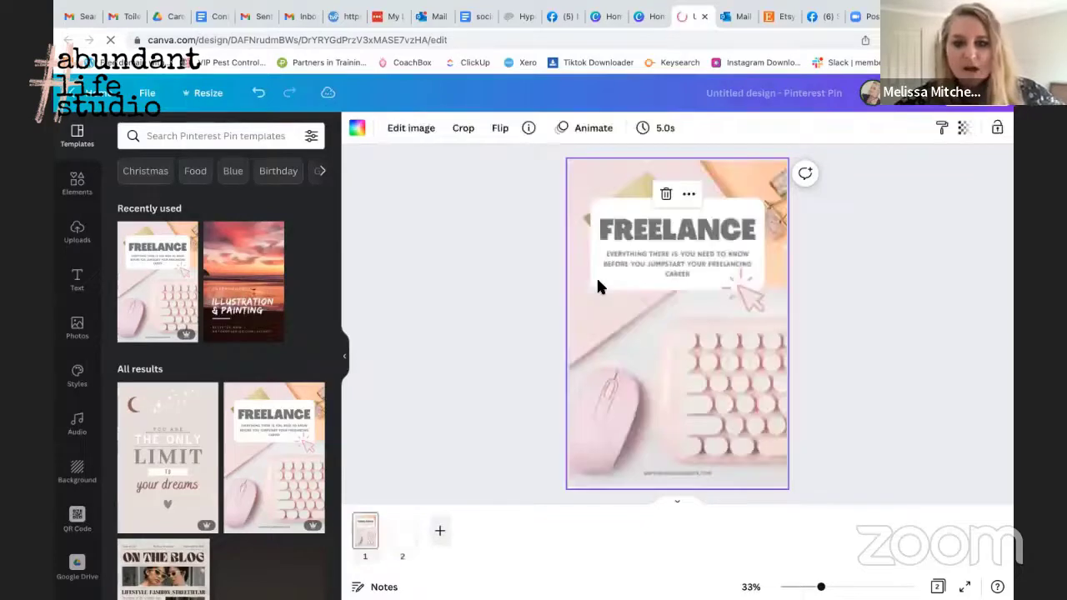
pyautogui.click(412, 515)
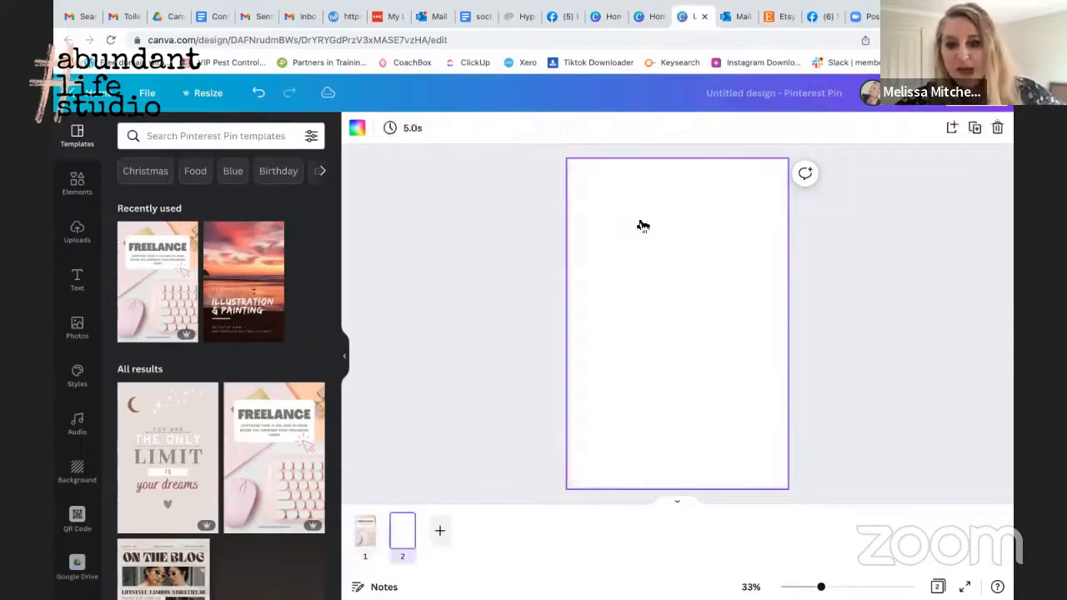
# - Give page 2 a pale pink background from the photo colours
pyautogui.click(357, 128)
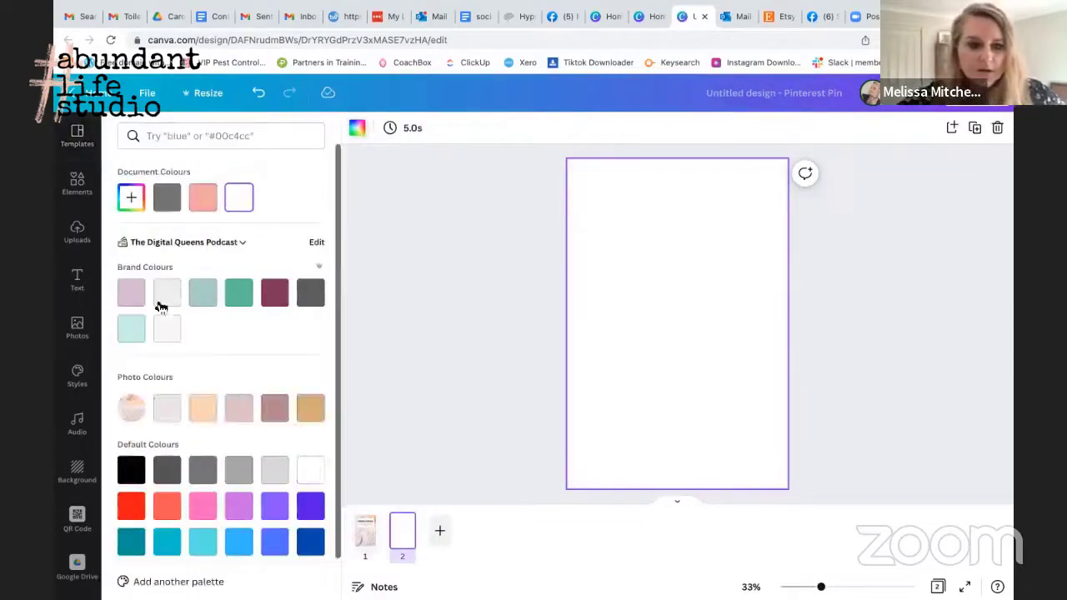
pyautogui.click(167, 408)
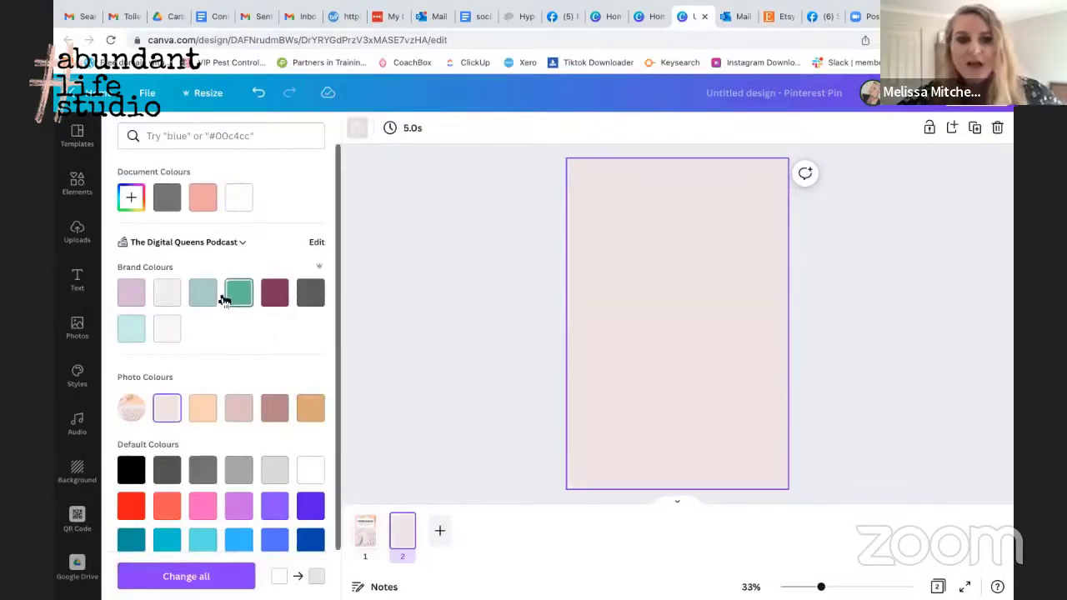
pyautogui.click(77, 185)
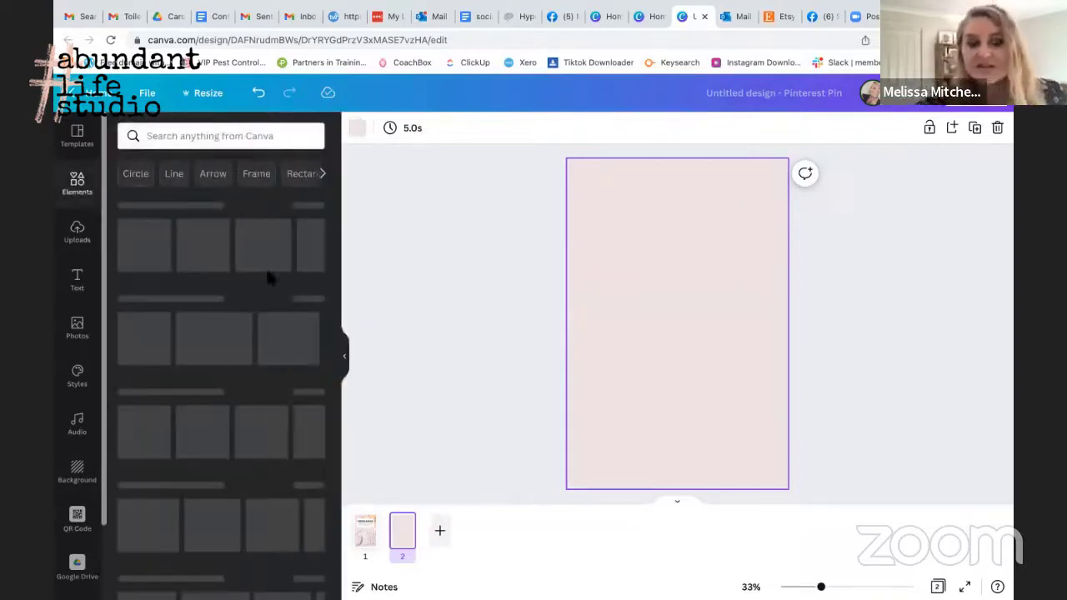
pyautogui.click(81, 141)
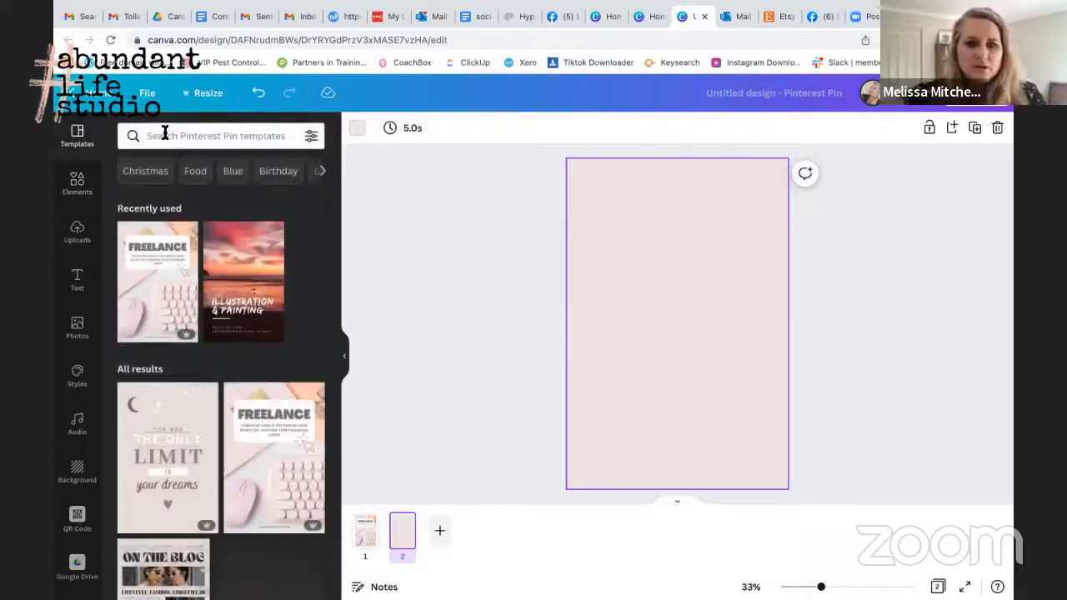
# - Search templates for 'contact us' and apply the Real Estate template to page 2
pyautogui.click(164, 135)
pyautogui.write('conta')
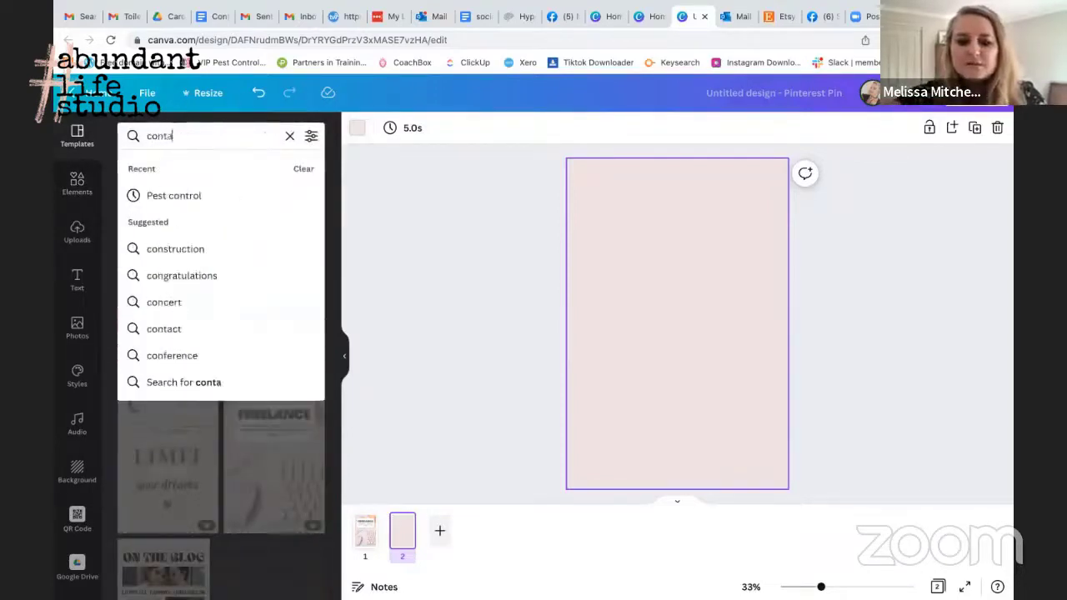
pyautogui.write('ct me')
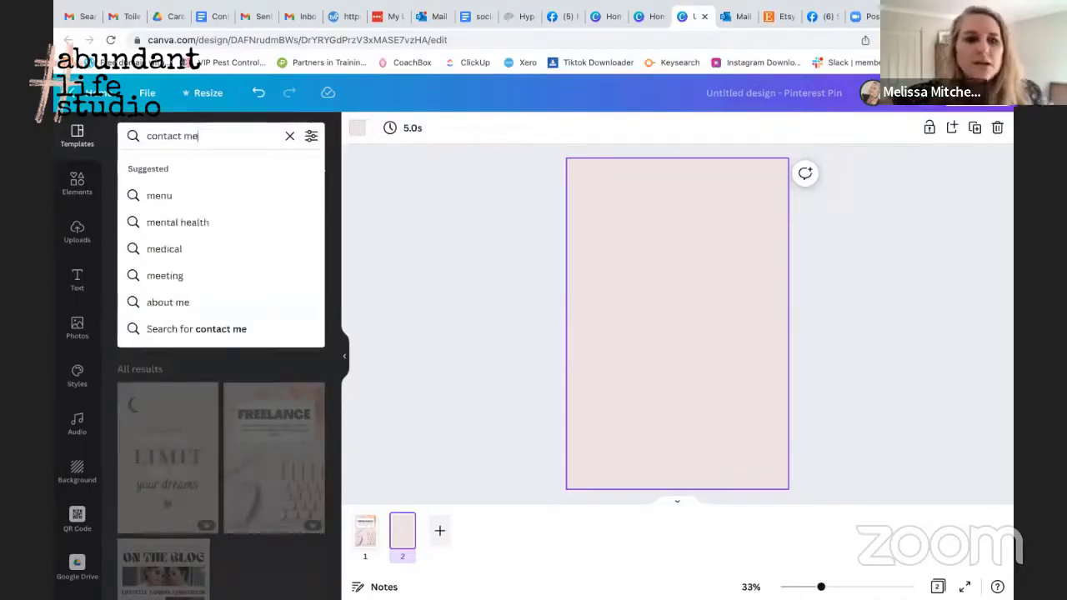
pyautogui.press('BackSpace')
pyautogui.press('BackSpace')
pyautogui.press('BackSpace')
pyautogui.write('us')
pyautogui.press('Return')
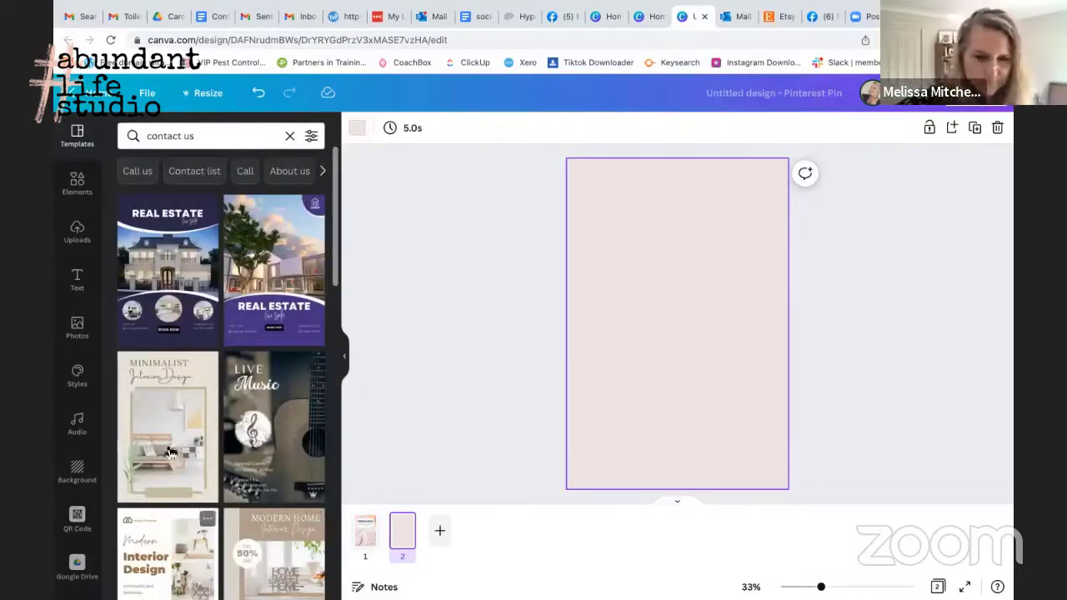
pyautogui.click(184, 271)
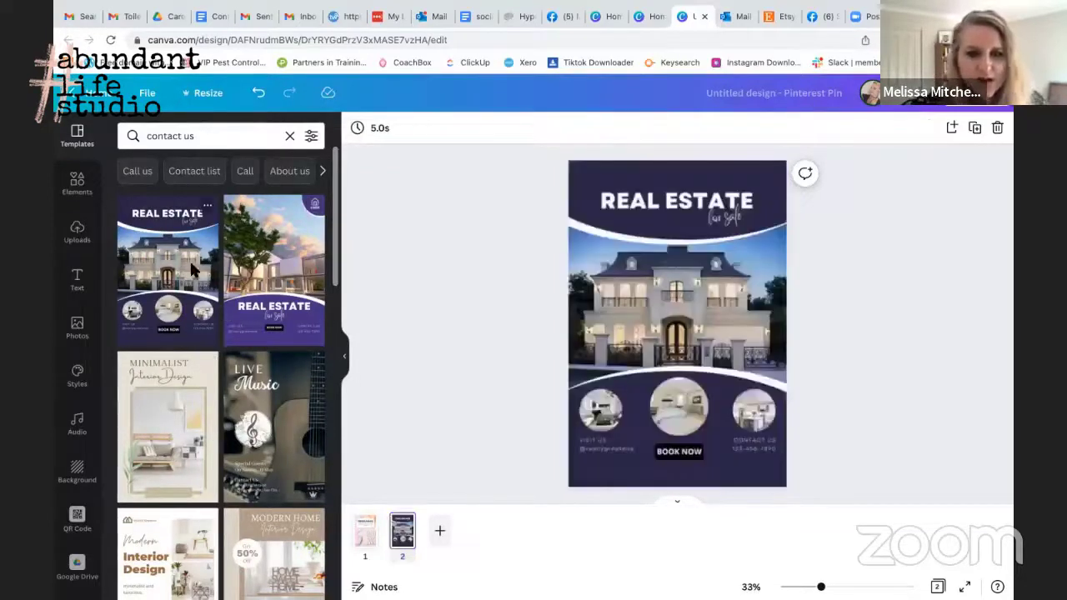
# - Recolour the header shape teal and the bottom navy band pale pink
pyautogui.click(593, 182)
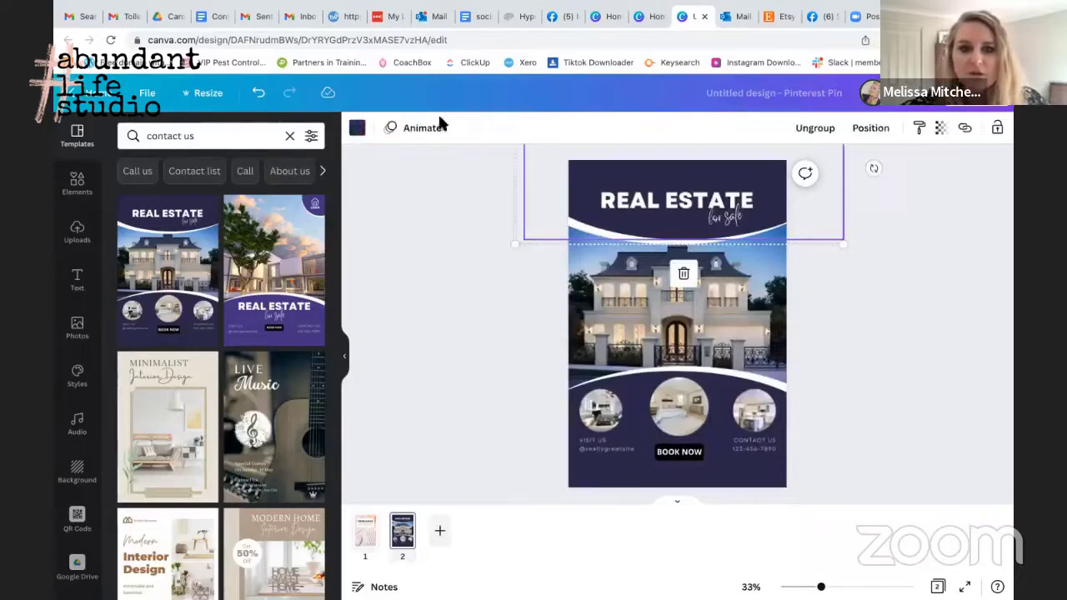
pyautogui.click(357, 127)
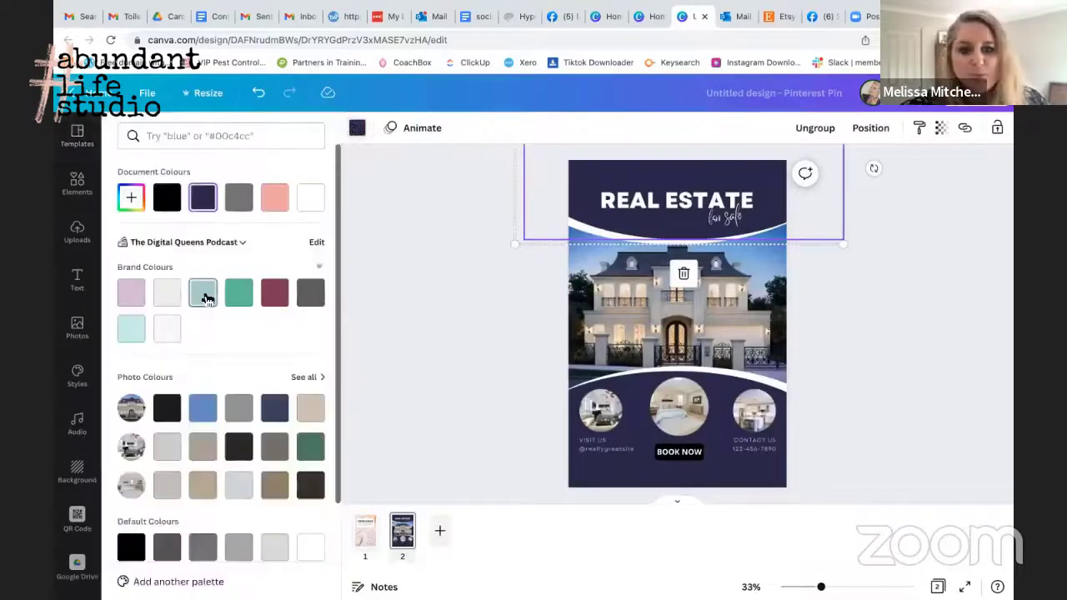
pyautogui.click(204, 295)
pyautogui.click(581, 458)
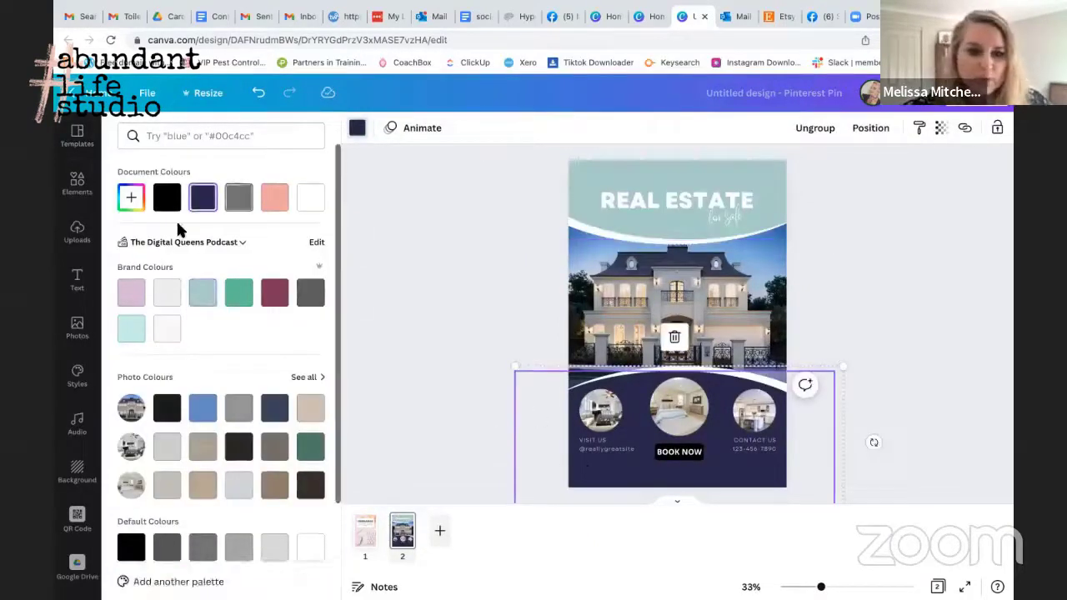
pyautogui.click(146, 292)
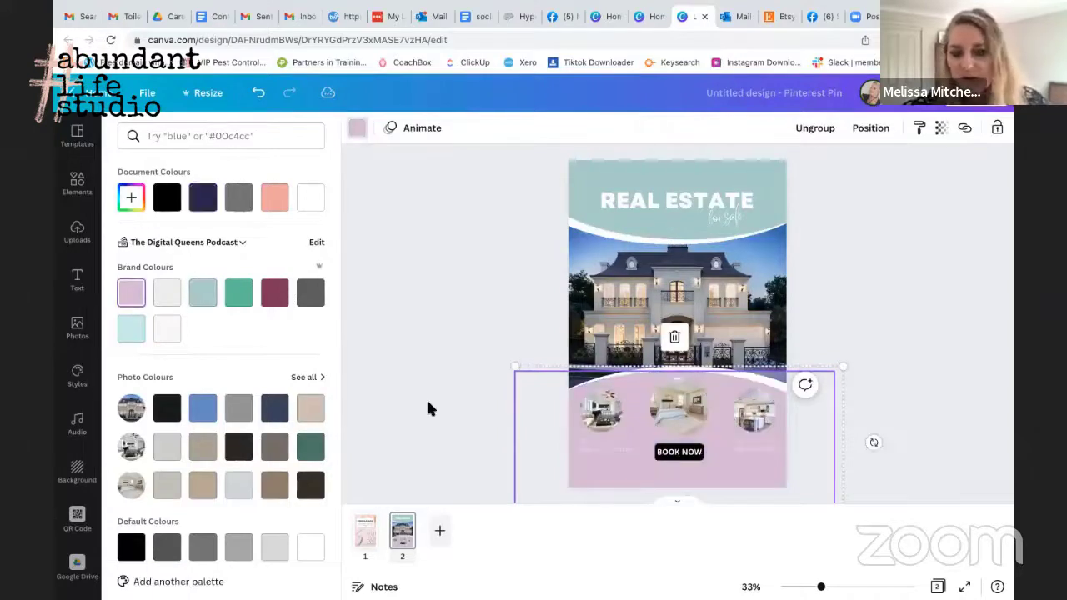
# - Delete the house photo from the middle of the pin
pyautogui.click(714, 284)
pyautogui.press('Delete')
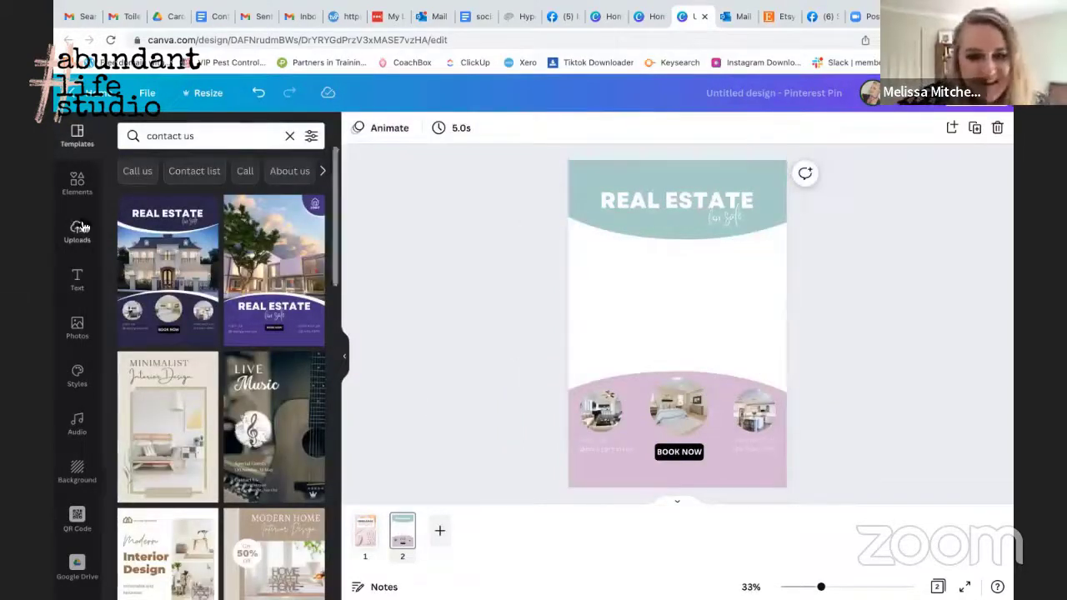
pyautogui.click(258, 92)
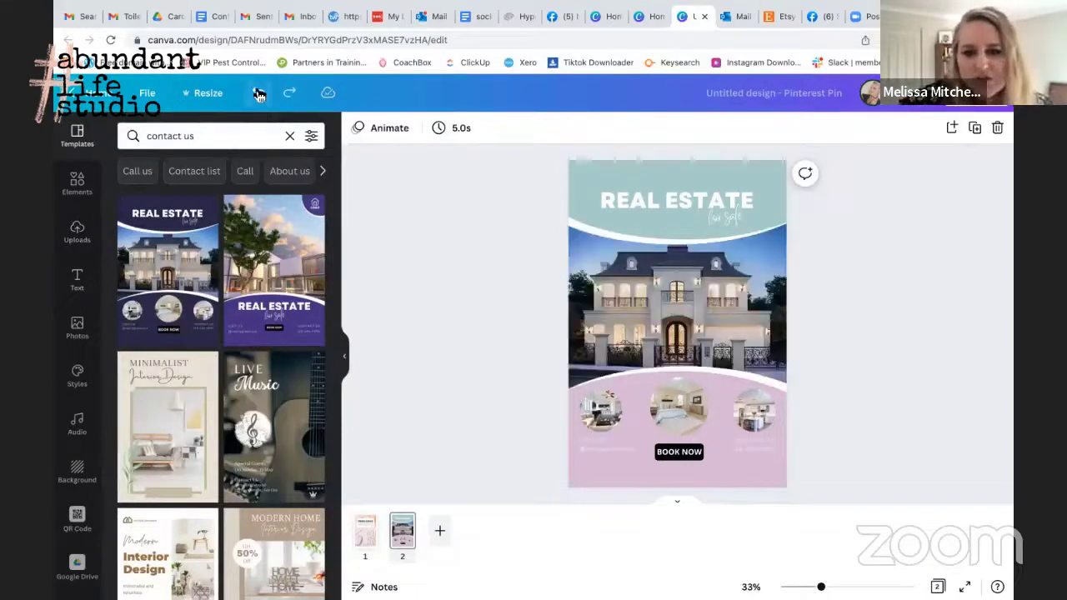
pyautogui.press('Delete')
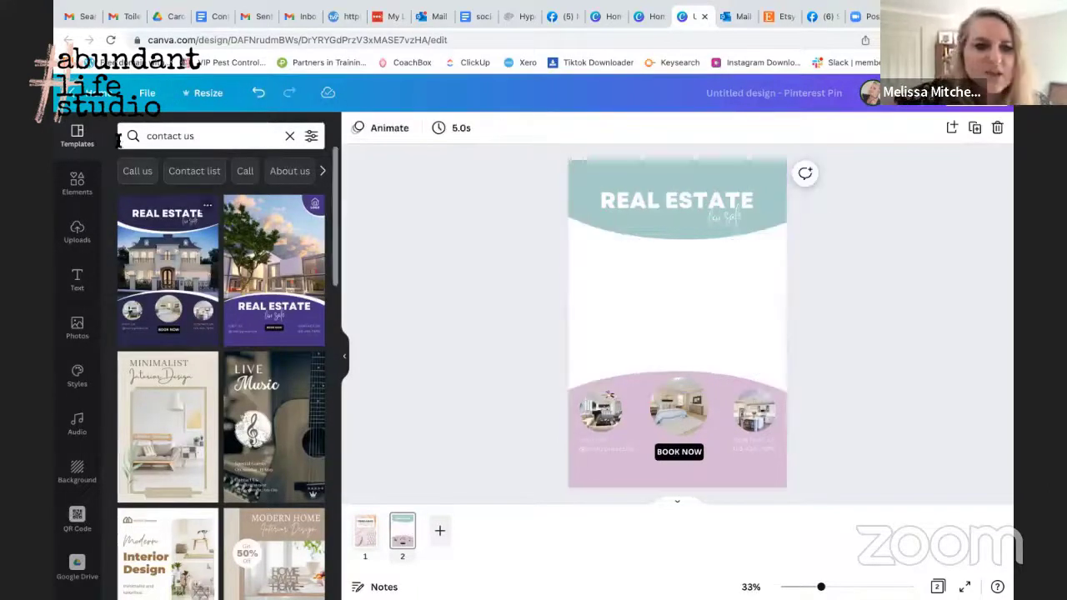
# - Add the uploaded finger-to-lips photo and fit it into the middle gap
pyautogui.click(77, 233)
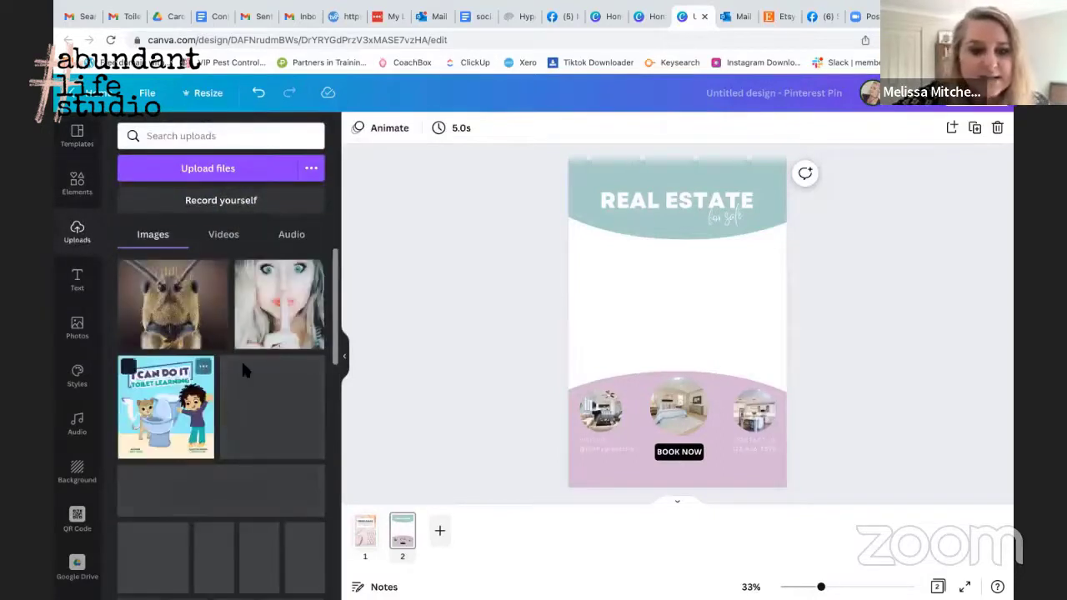
pyautogui.click(278, 311)
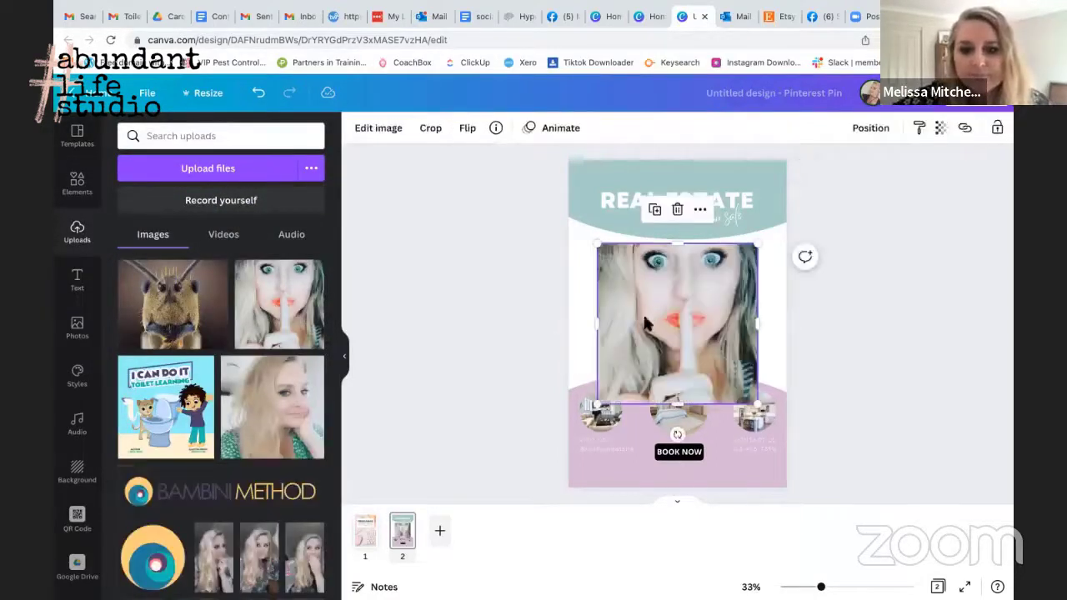
pyautogui.moveTo(653, 310); pyautogui.dragTo(653, 289)
pyautogui.moveTo(678, 376); pyautogui.dragTo(682, 378)
pyautogui.click(770, 331)
pyautogui.moveTo(693, 315); pyautogui.dragTo(693, 314)
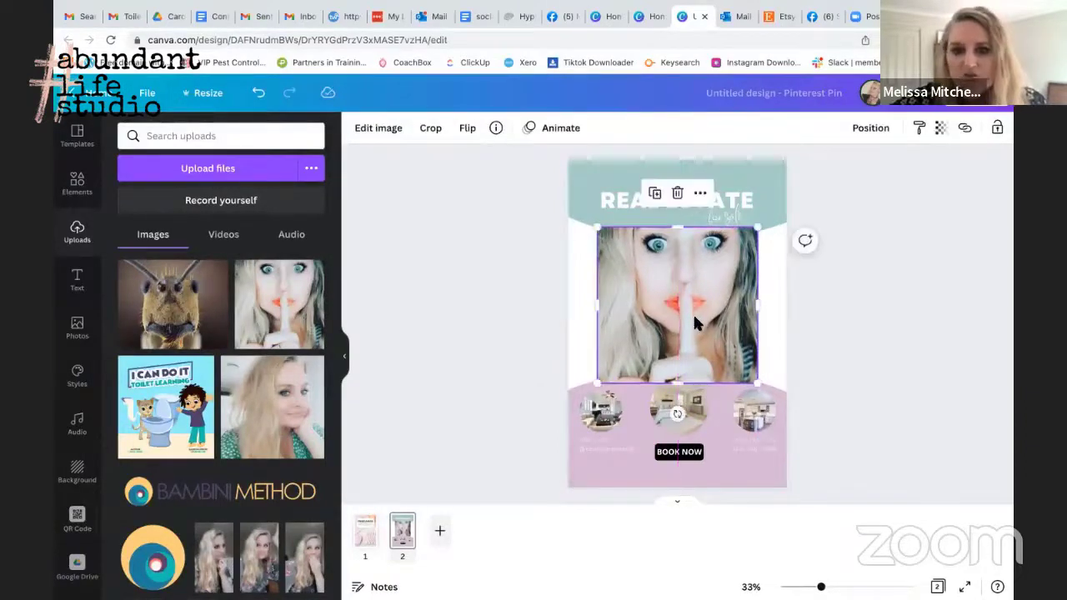
# - Turn the page background dark grey and delete the left circle photo
pyautogui.click(575, 360)
pyautogui.click(359, 131)
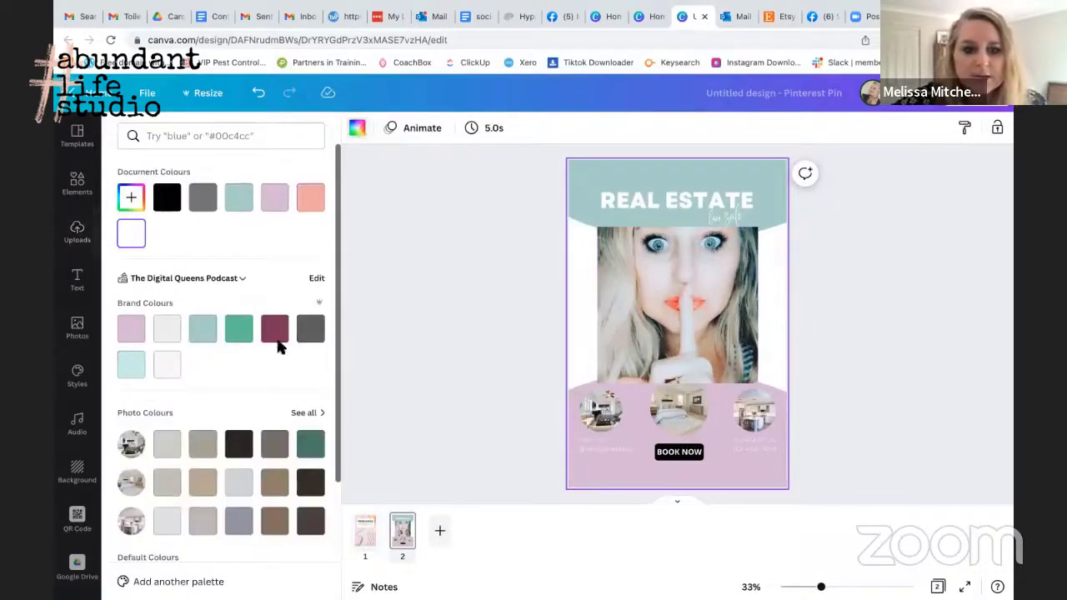
pyautogui.click(308, 337)
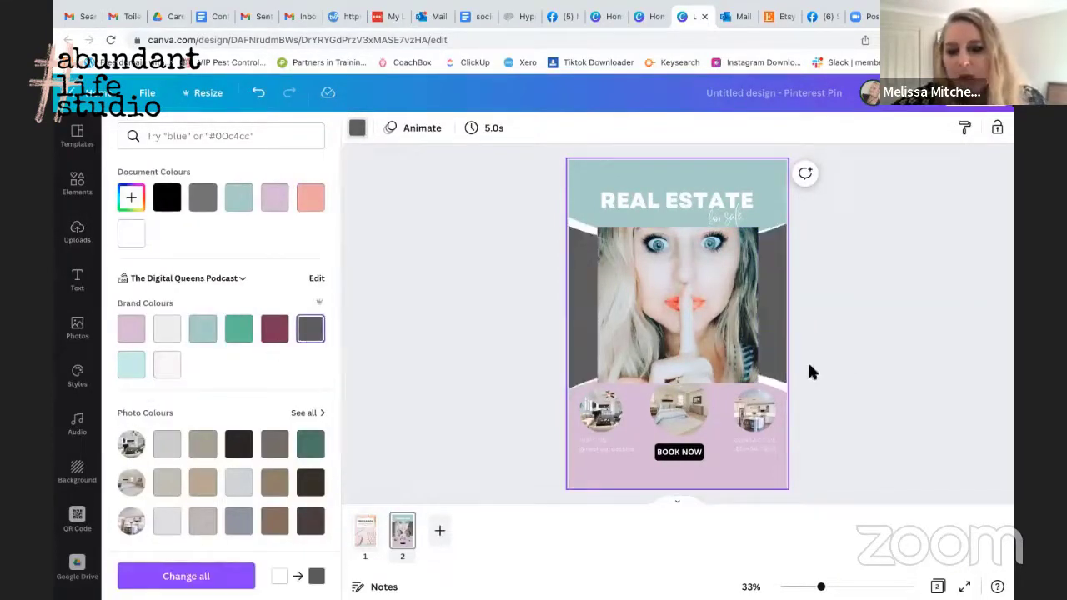
pyautogui.click(595, 422)
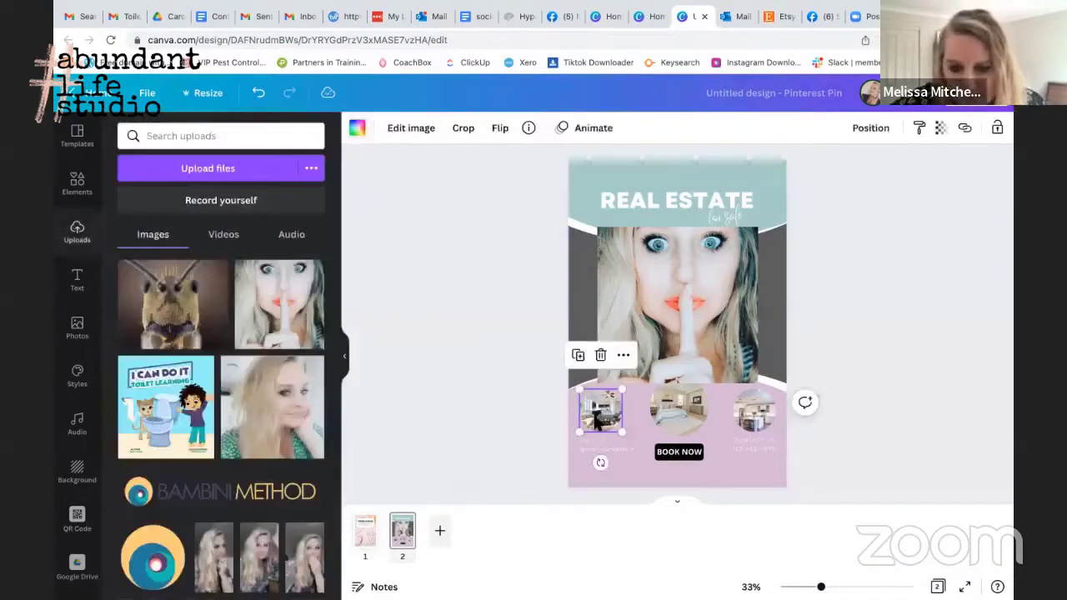
pyautogui.press('Delete')
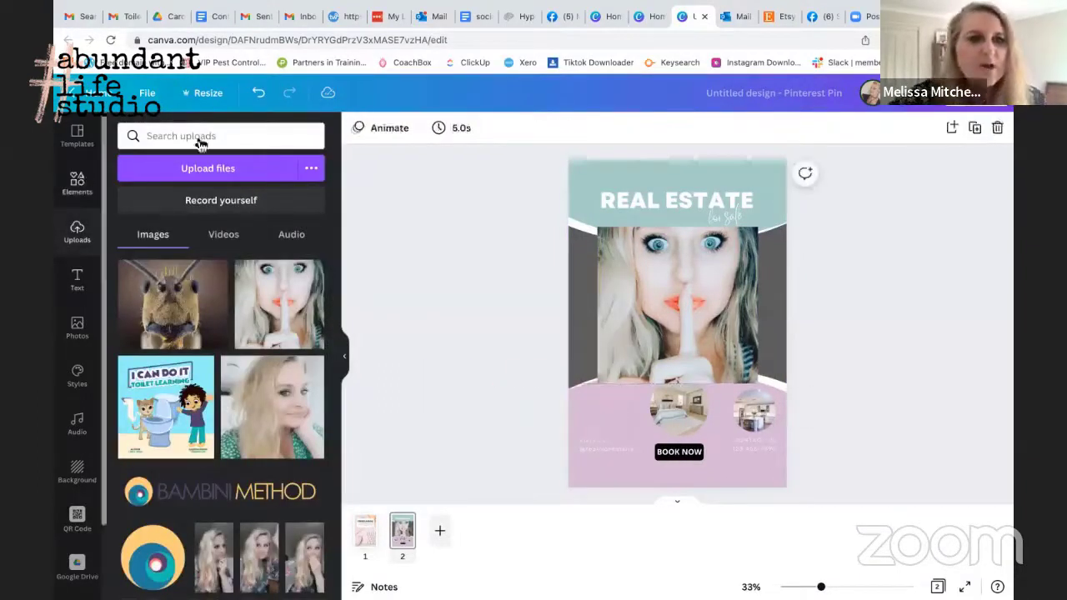
# - Add a 'website icon' globe graphic, shrink it, and place it in the left circle slot
pyautogui.click(238, 134)
pyautogui.write('website i')
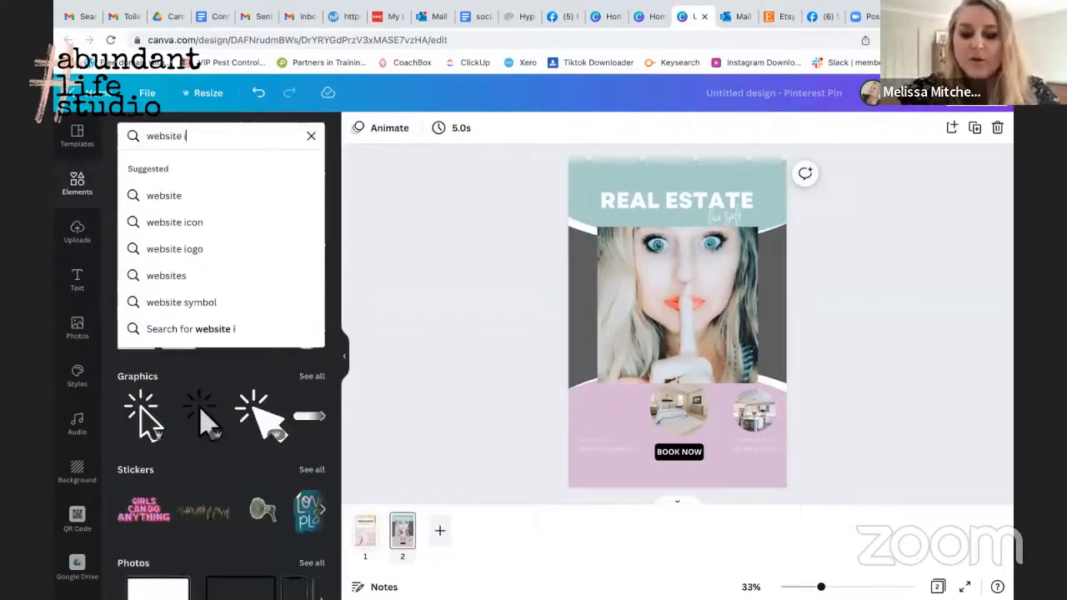
pyautogui.write('cone')
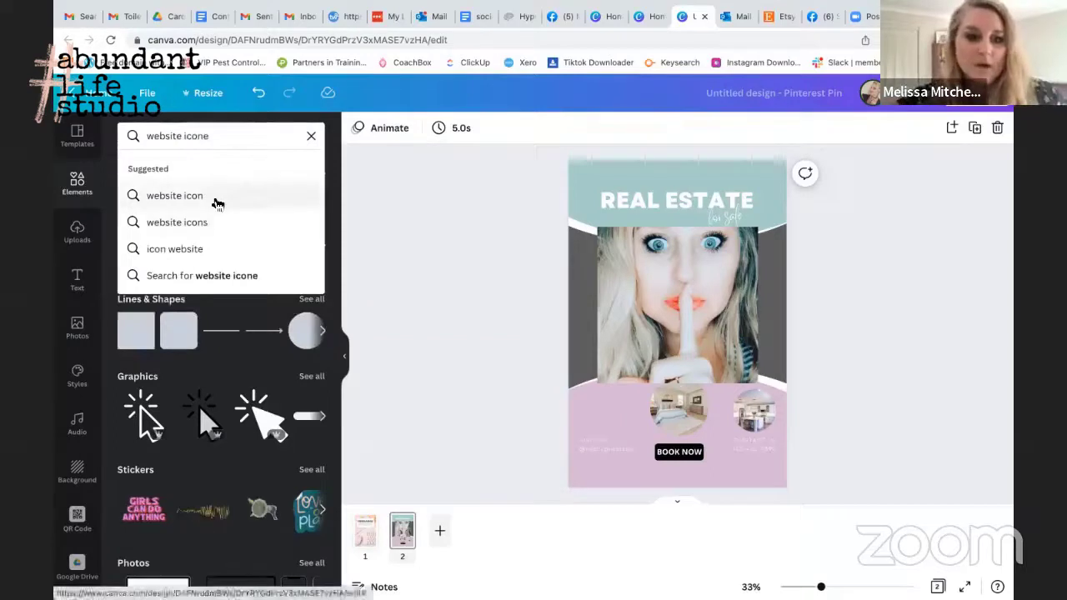
pyautogui.click(215, 196)
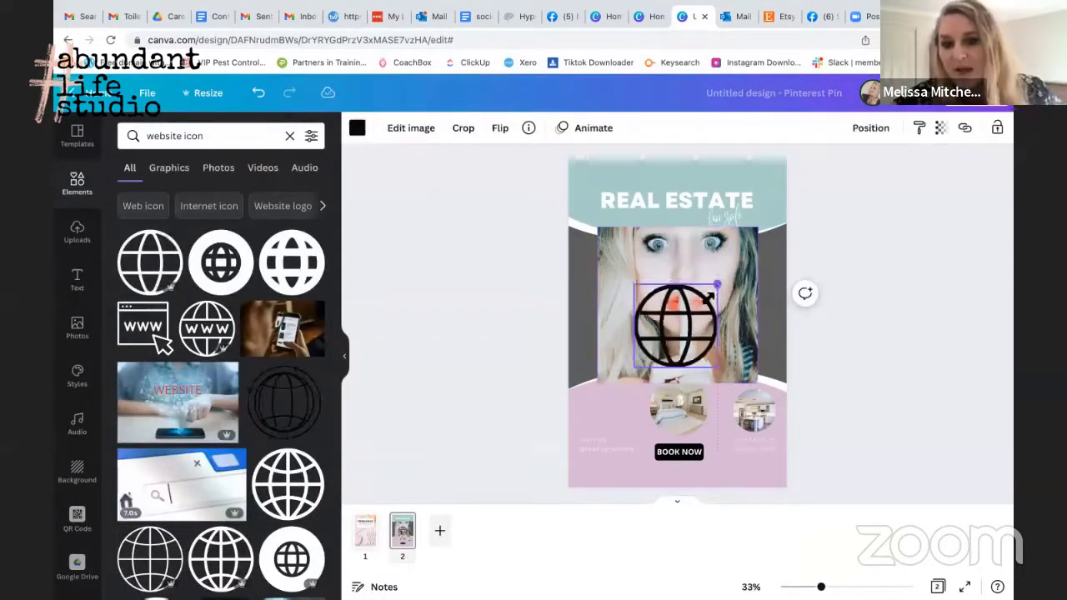
pyautogui.moveTo(708, 296); pyautogui.dragTo(671, 333)
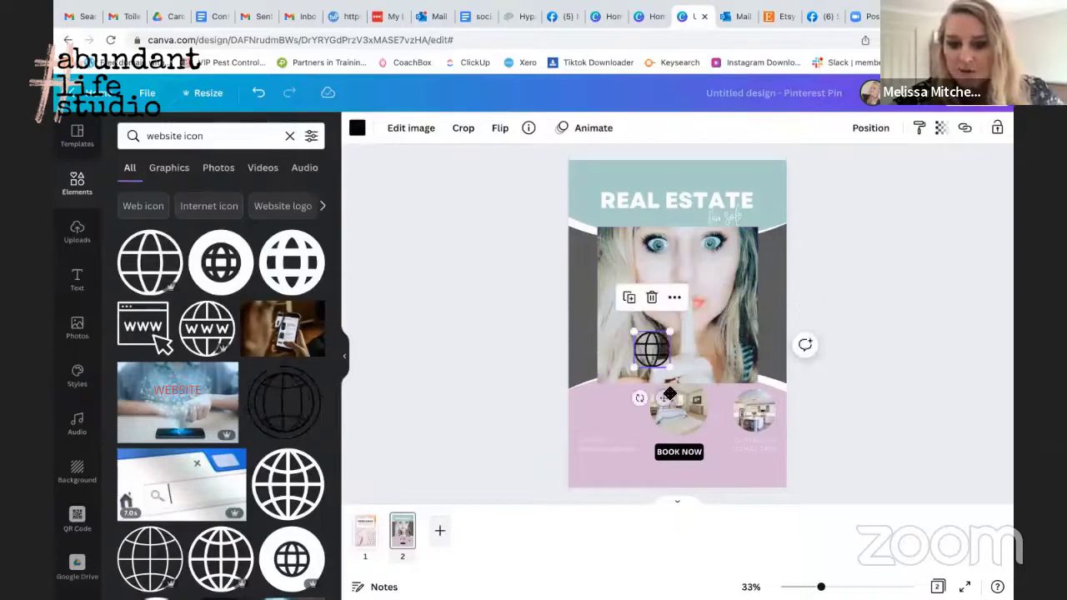
pyautogui.moveTo(669, 393); pyautogui.dragTo(609, 463)
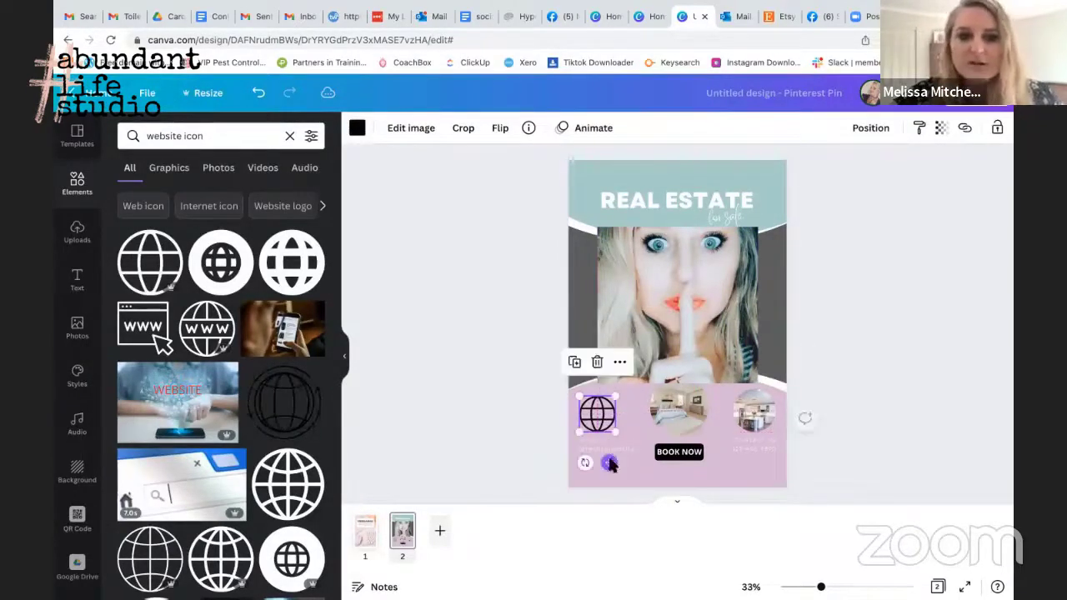
# - Colour the globe icon purple and nudge the bedroom circle photo back into its slot
pyautogui.click(357, 130)
pyautogui.click(274, 332)
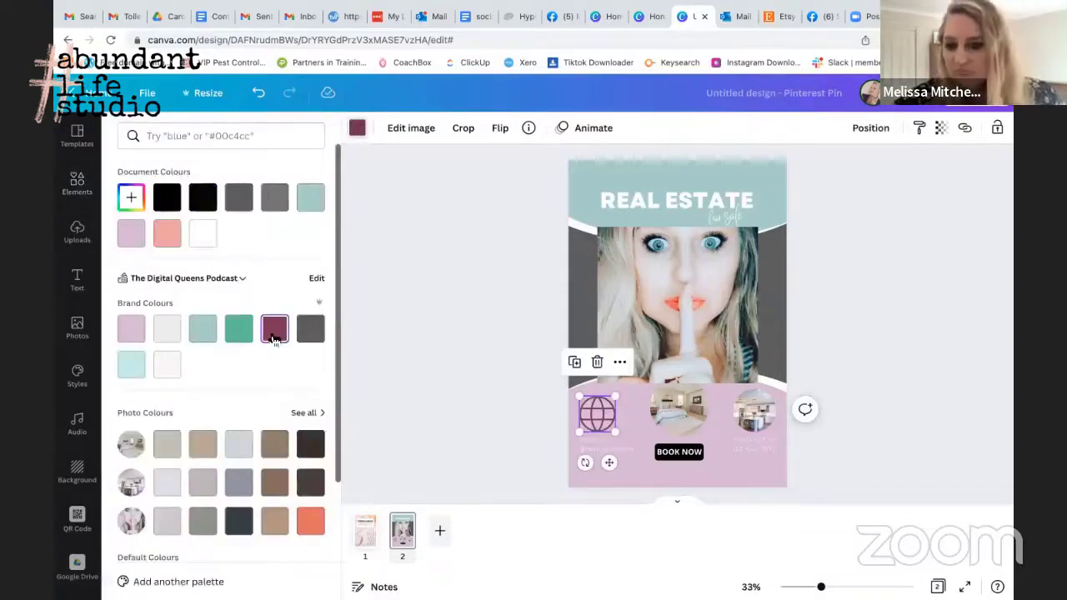
pyautogui.moveTo(686, 410); pyautogui.dragTo(689, 429)
pyautogui.moveTo(752, 416); pyautogui.dragTo(752, 419)
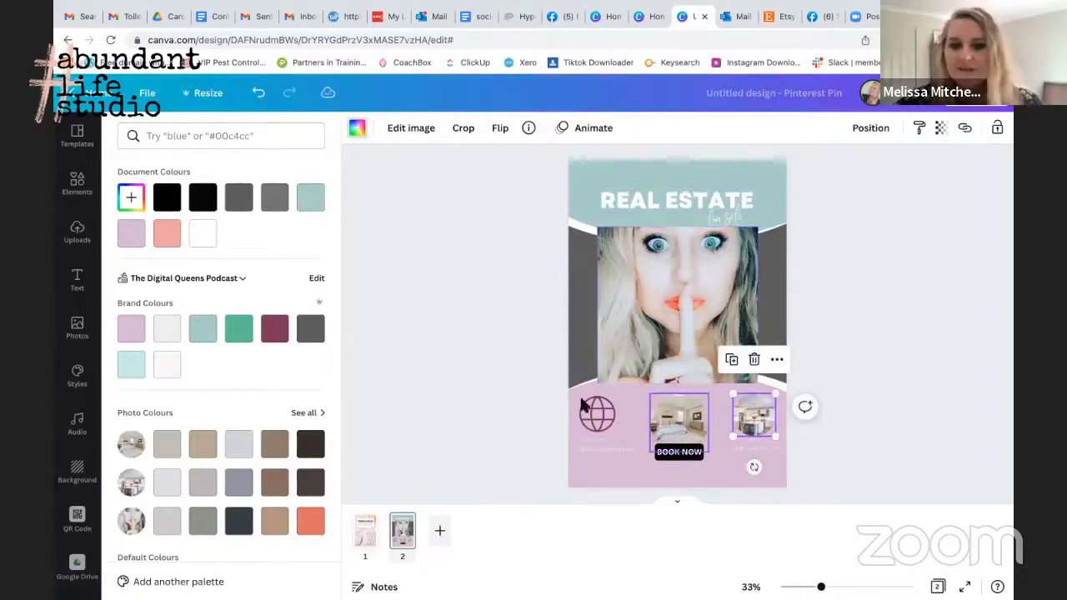
# - Move the bottom row of circles and BOOK NOW lower on the page
pyautogui.press('Escape')
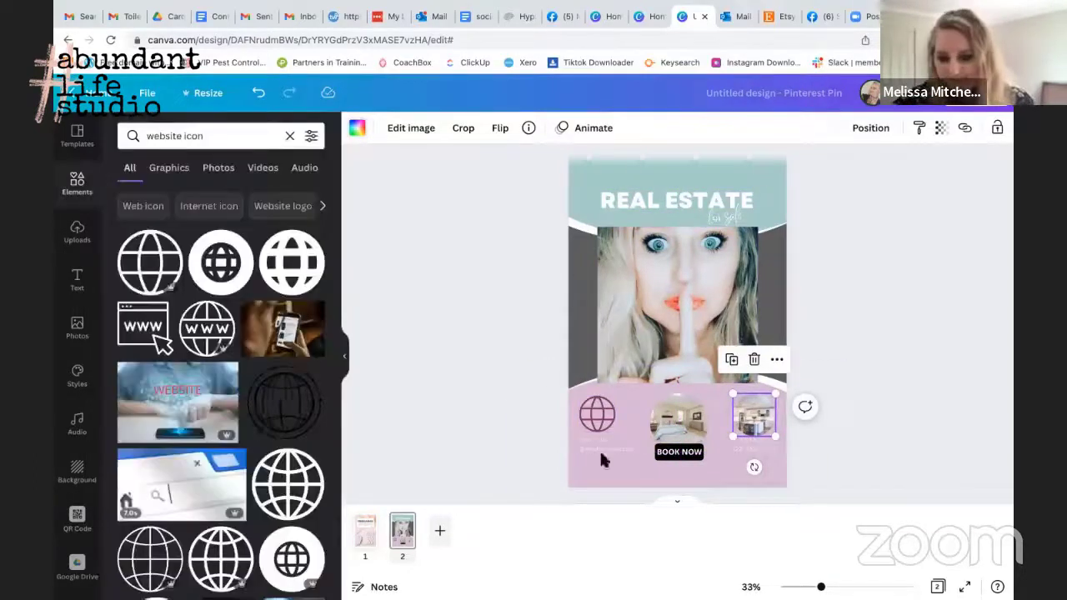
pyautogui.moveTo(682, 426); pyautogui.dragTo(682, 427)
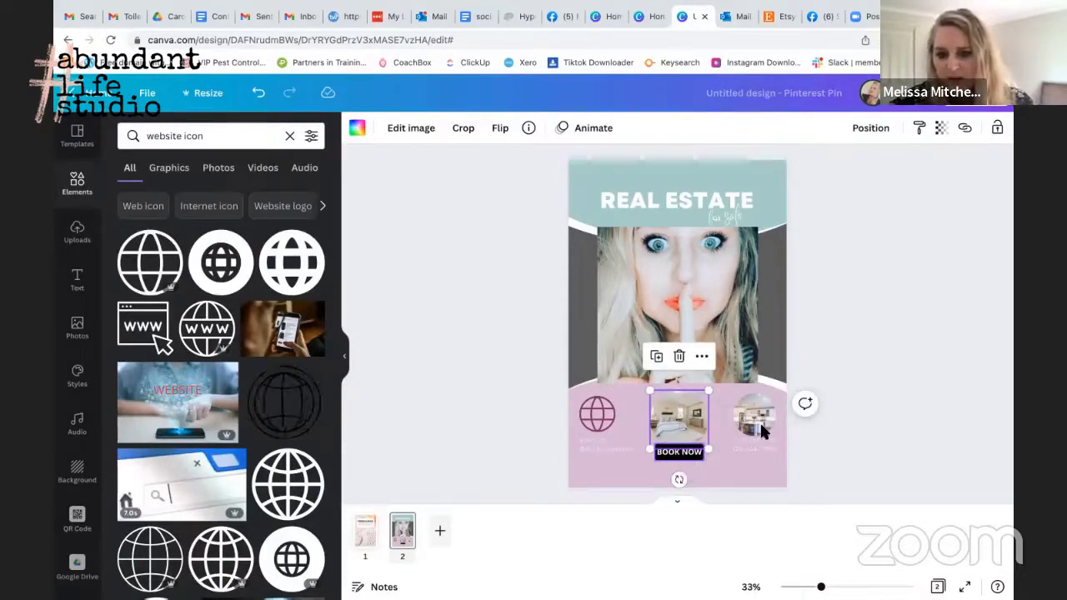
pyautogui.click(597, 419)
pyautogui.click(822, 361)
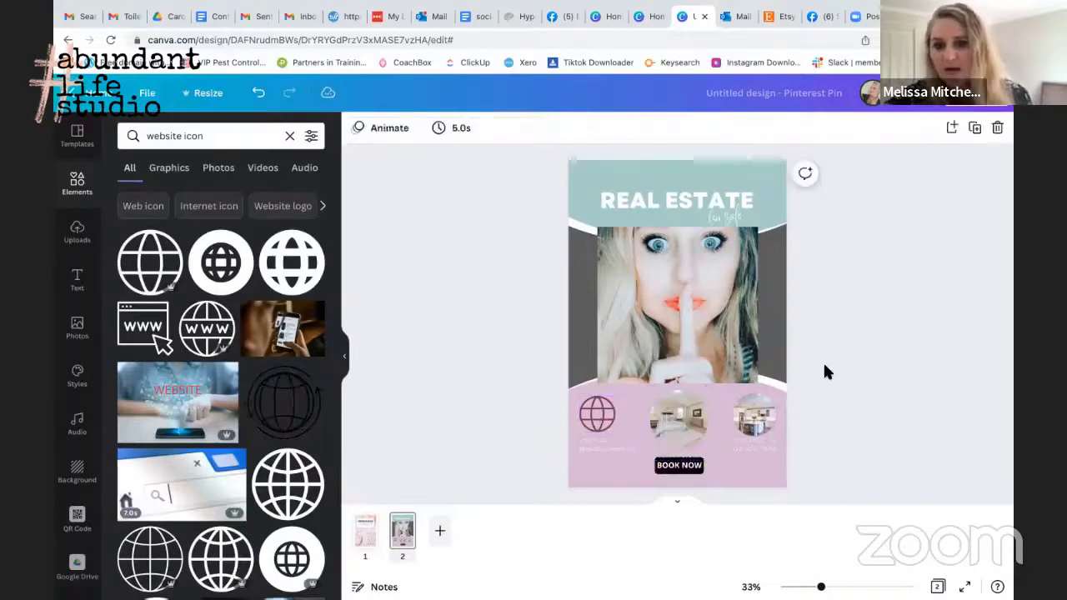
pyautogui.moveTo(579, 392); pyautogui.dragTo(586, 462)
# - Group the bottom-row circles and captions, shift the group slightly, then ungroup it
pyautogui.click(578, 384)
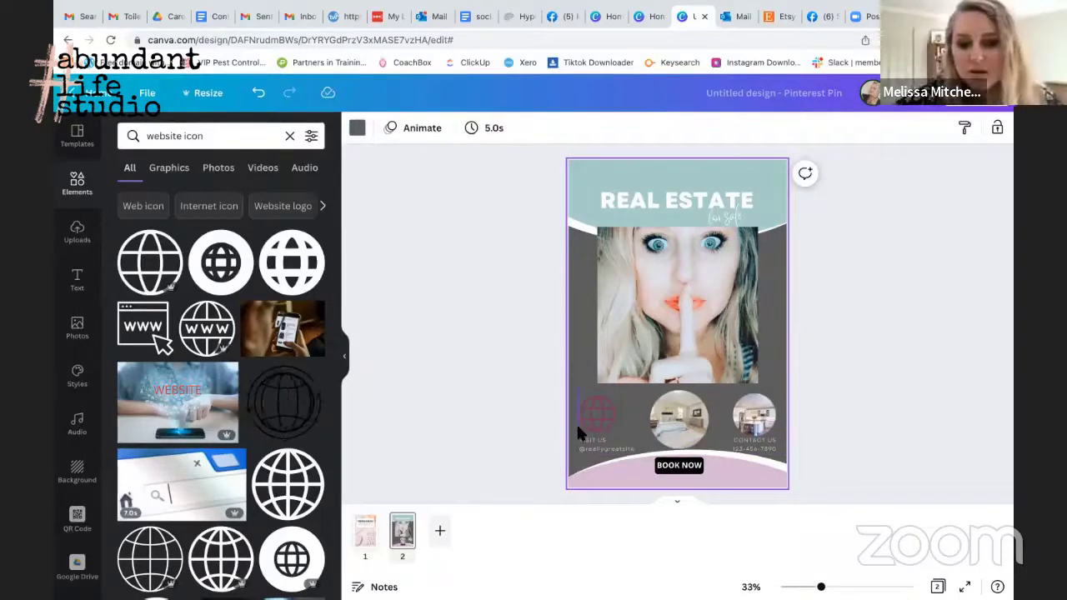
pyautogui.click(774, 442)
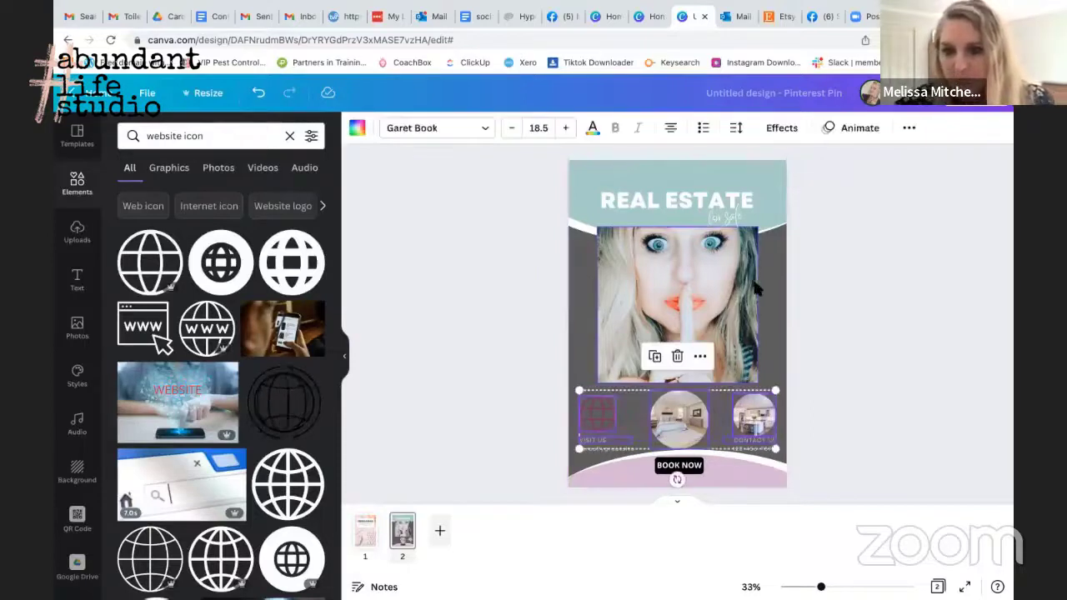
pyautogui.click(910, 129)
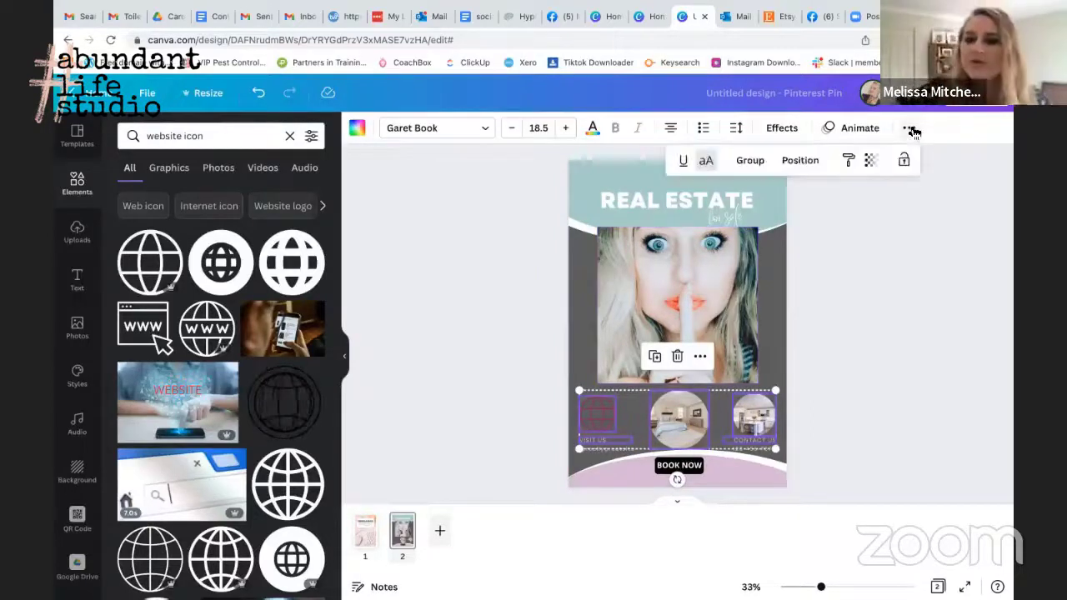
pyautogui.click(750, 161)
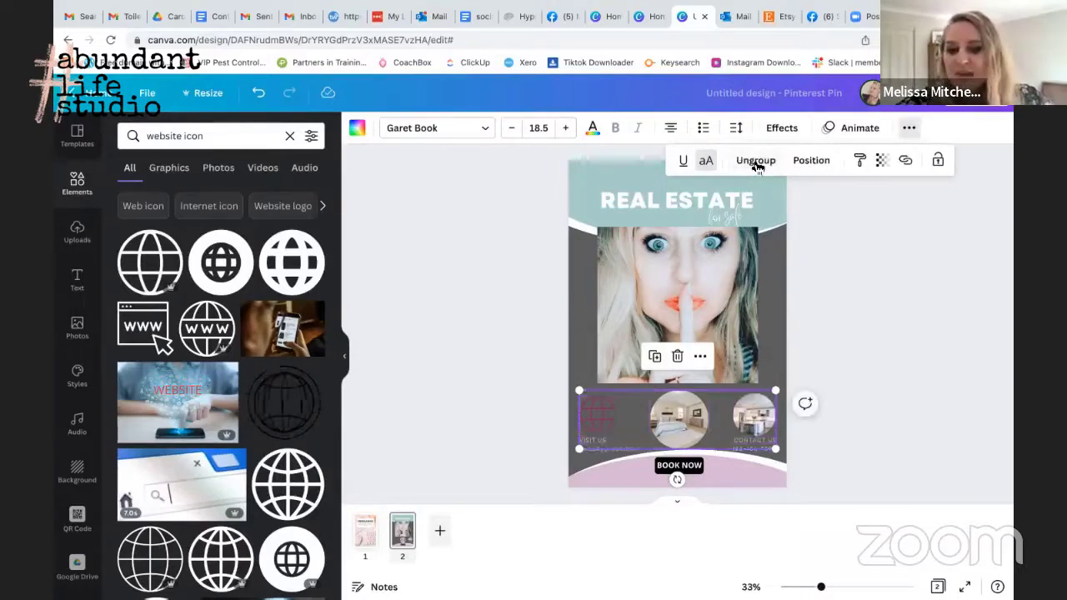
pyautogui.moveTo(715, 442)
pyautogui.mouseDown()
pyautogui.moveTo(688, 405)
pyautogui.moveTo(723, 445)
pyautogui.moveTo(716, 438)
pyautogui.mouseUp()
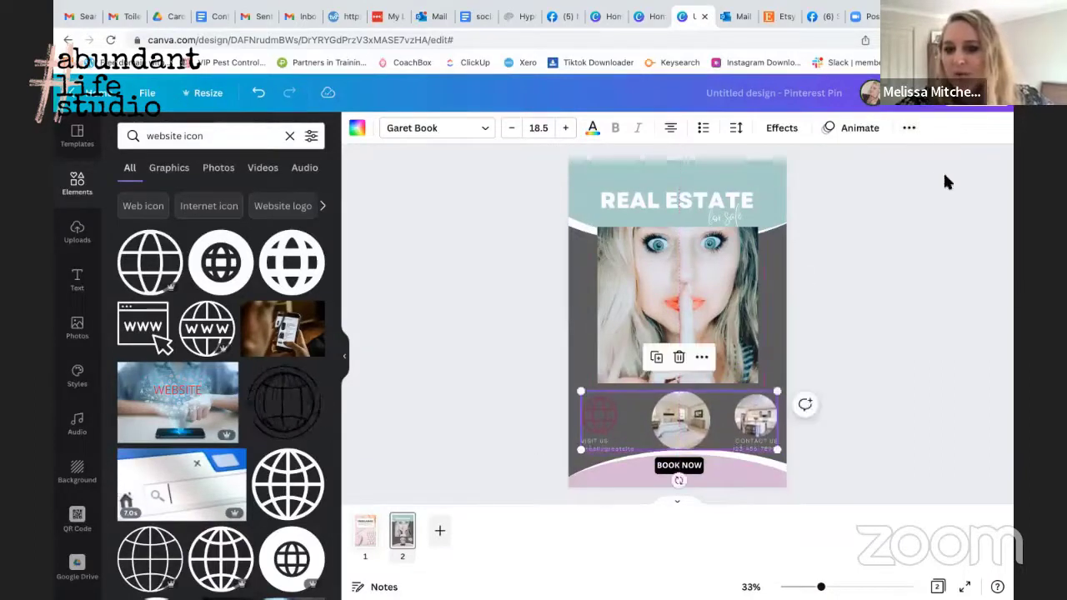
pyautogui.click(912, 128)
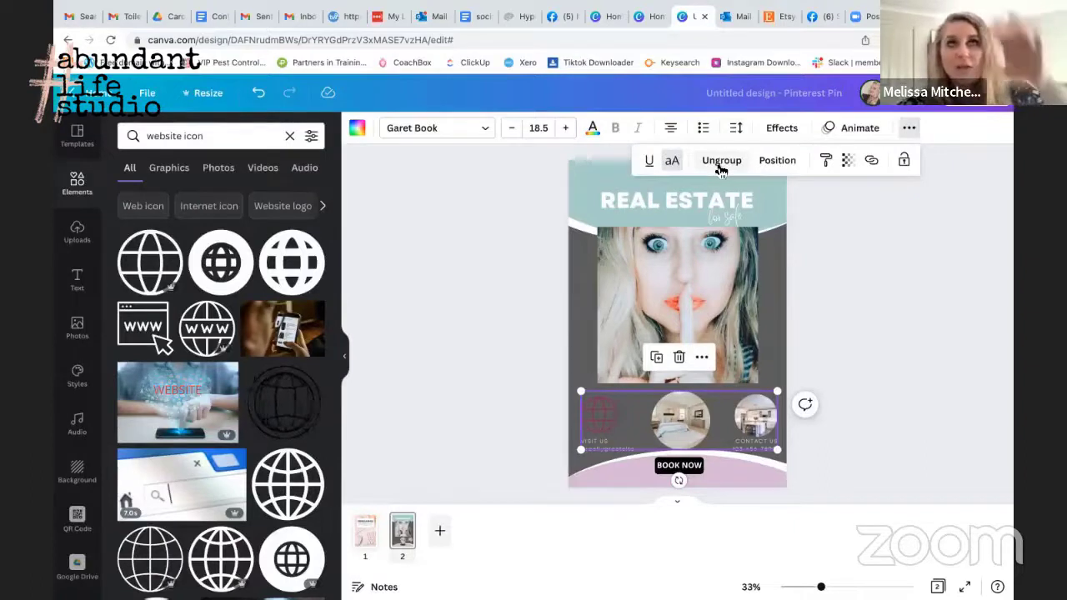
pyautogui.click(721, 161)
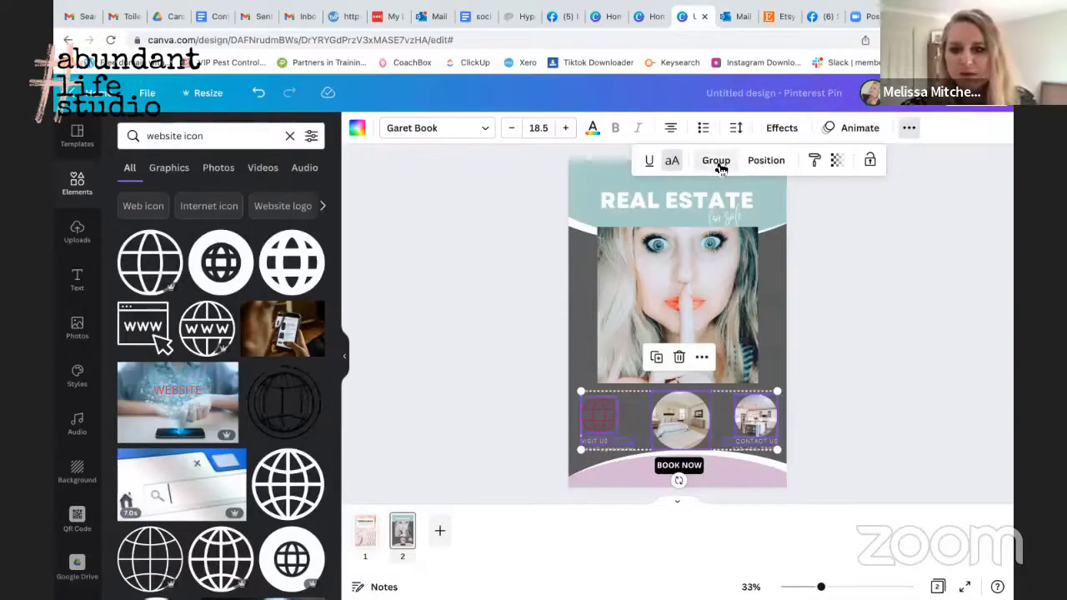
# - Space the globe, round photos and VISIT US/CONTACT captions evenly vertically and horizontally
pyautogui.click(766, 161)
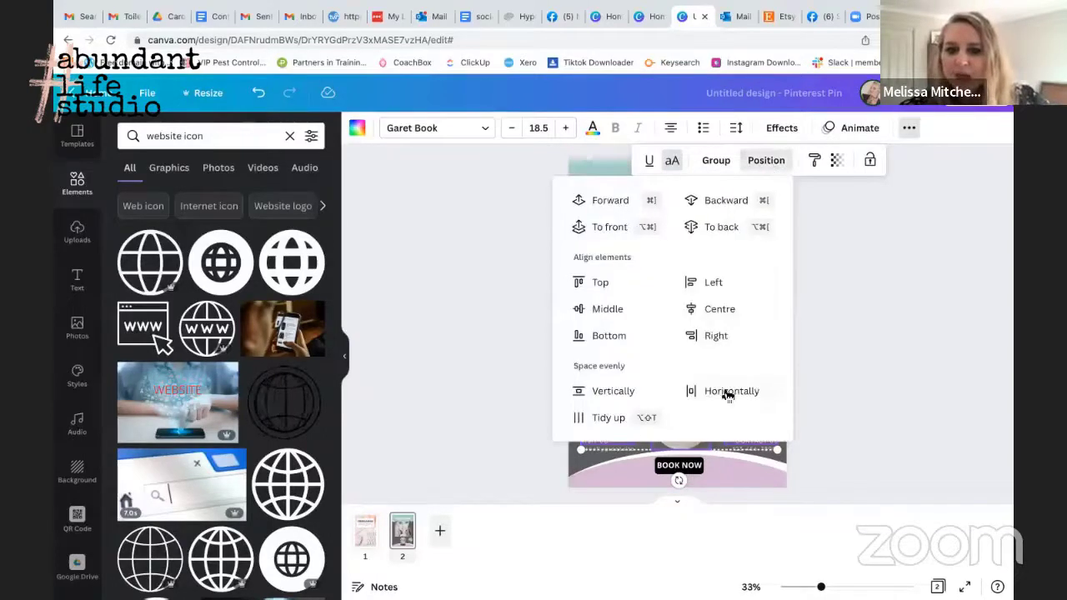
pyautogui.click(620, 395)
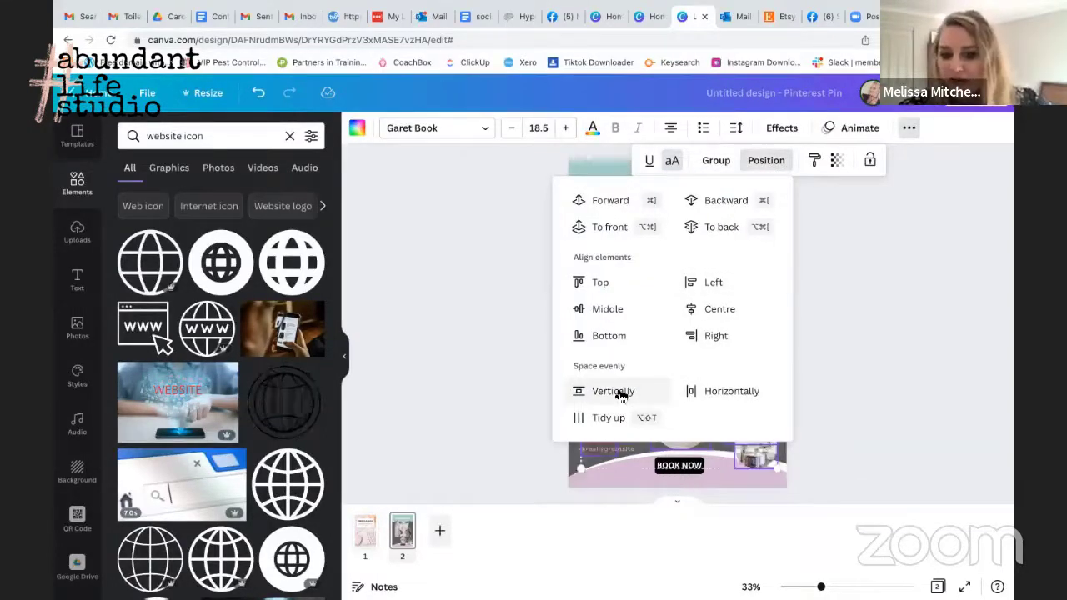
pyautogui.click(715, 391)
pyautogui.click(829, 374)
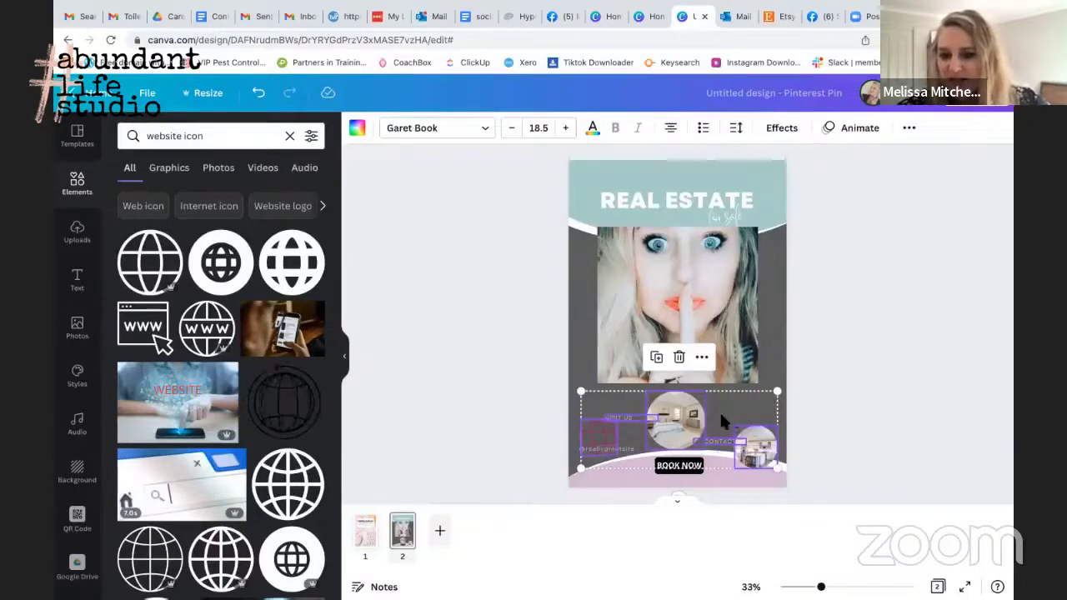
pyautogui.click(910, 128)
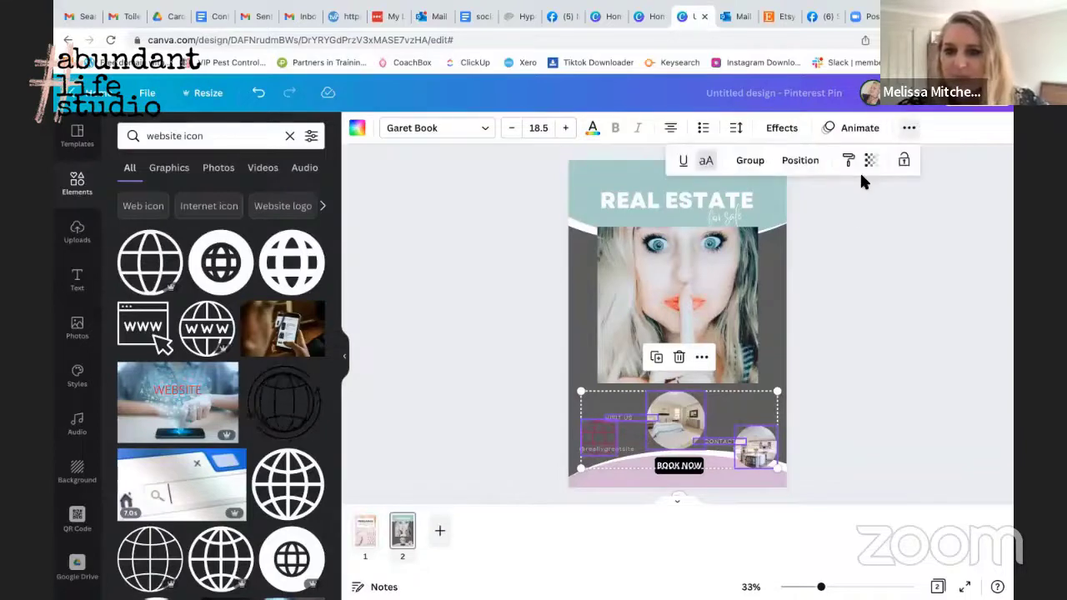
pyautogui.click(802, 161)
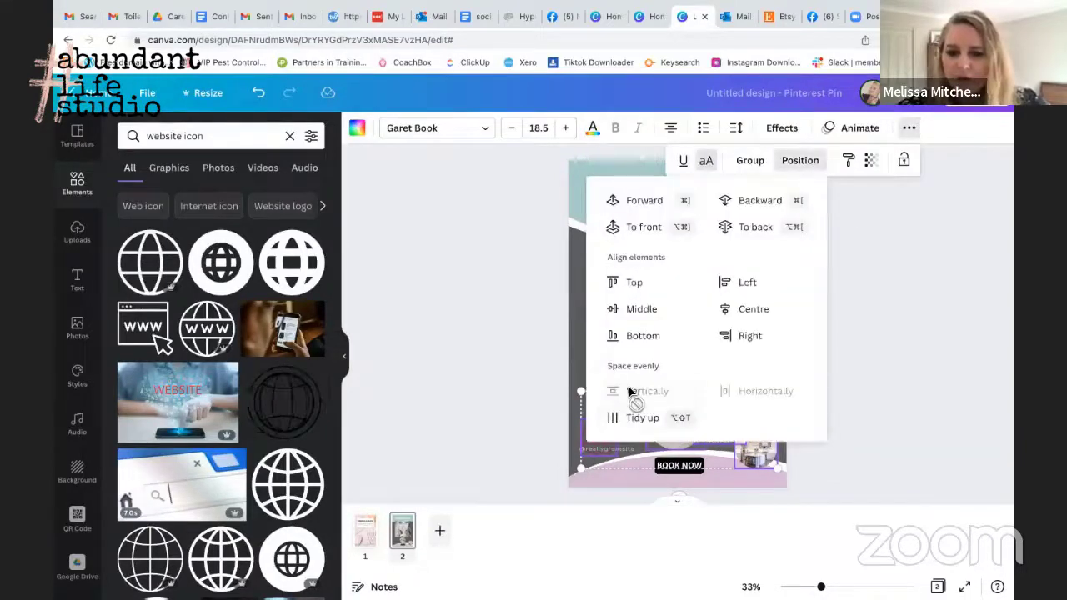
pyautogui.click(962, 354)
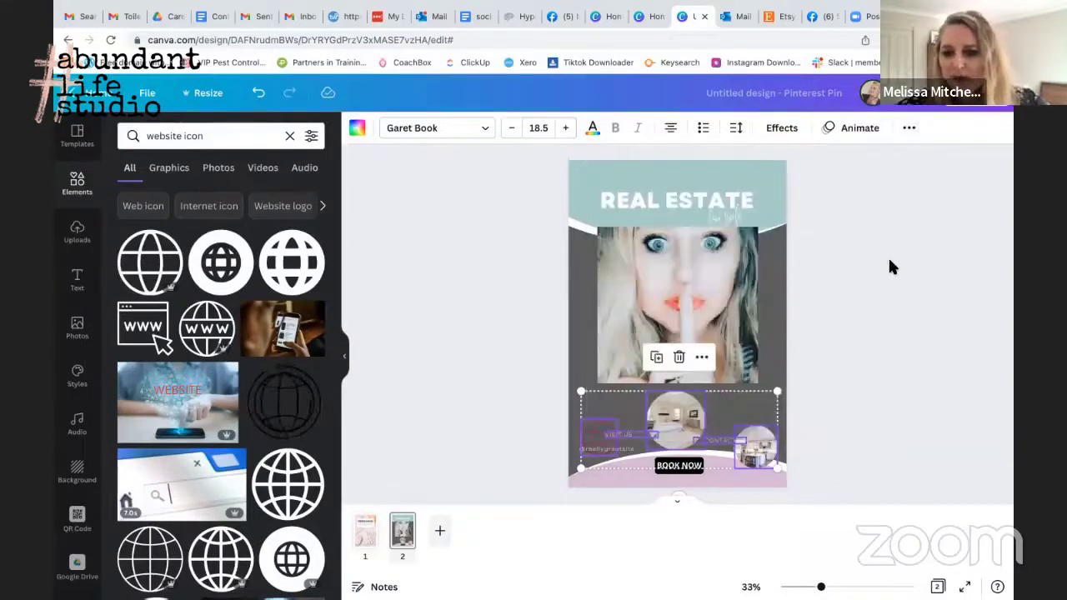
pyautogui.click(909, 128)
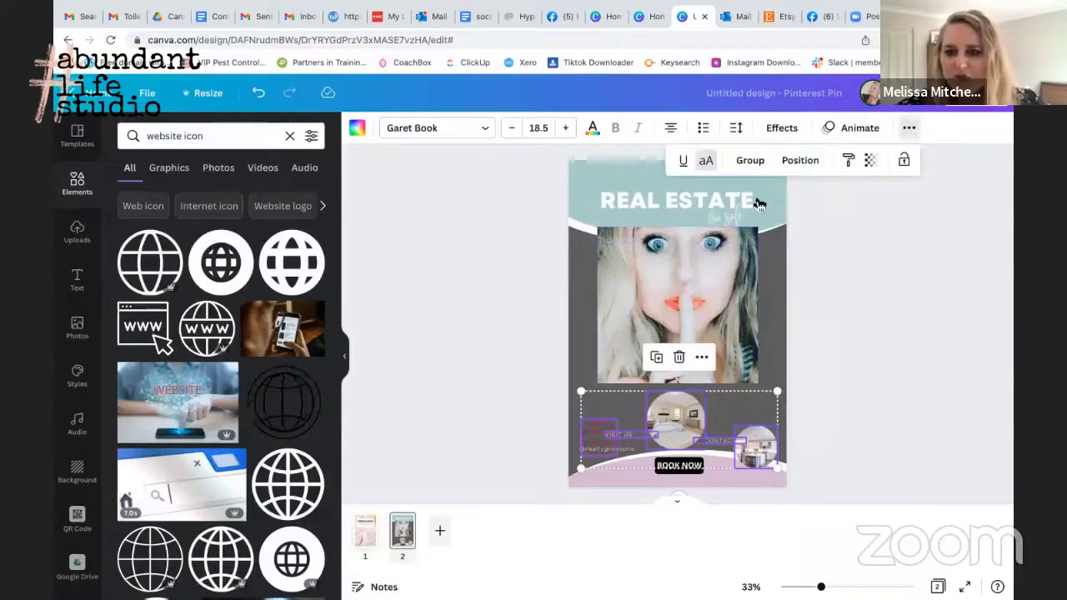
pyautogui.click(801, 161)
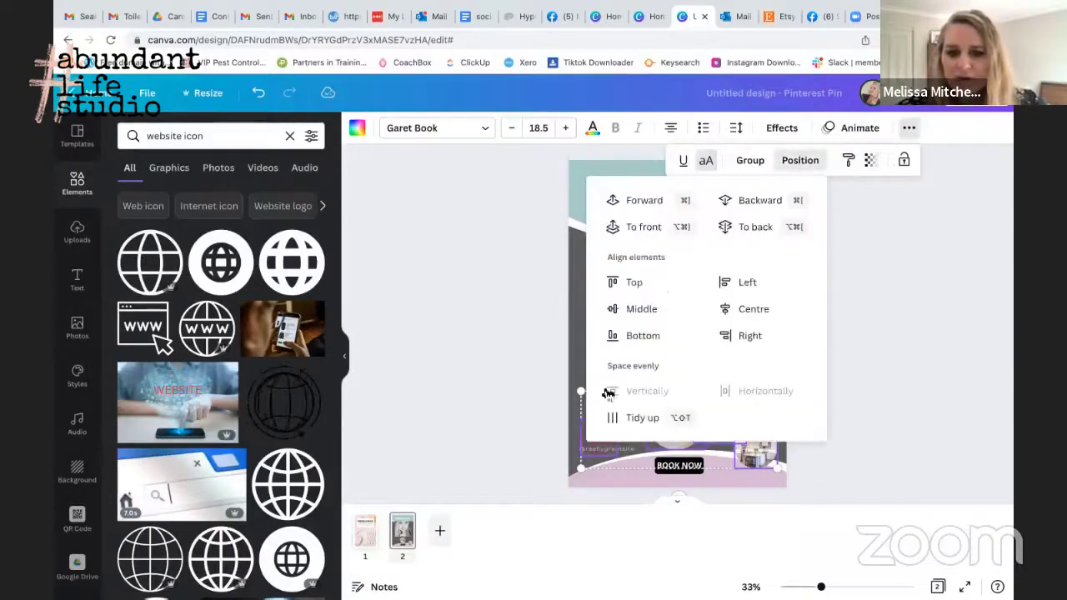
pyautogui.click(535, 405)
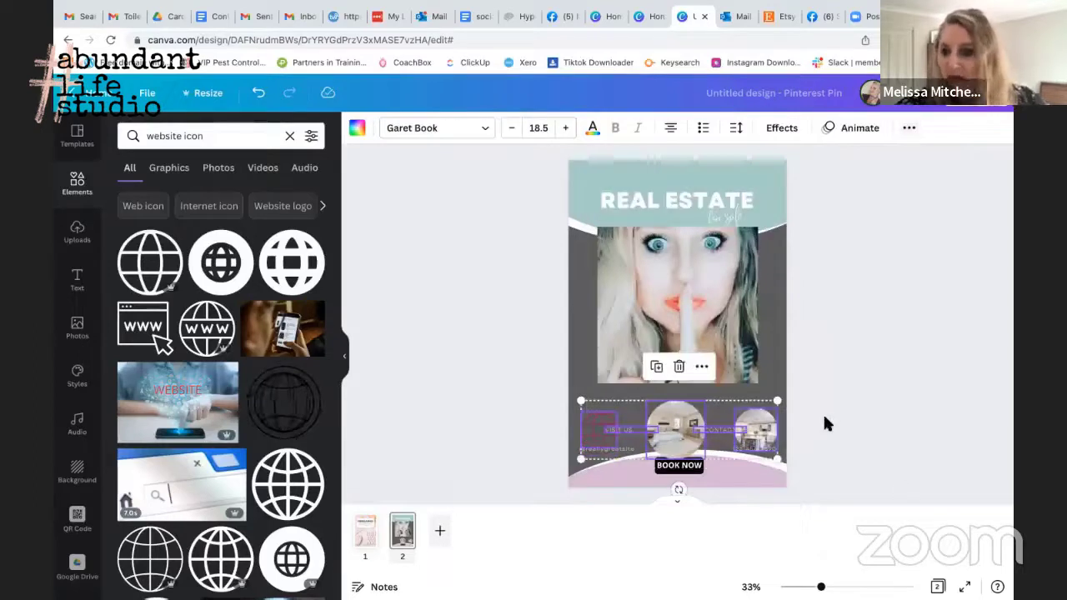
pyautogui.click(808, 352)
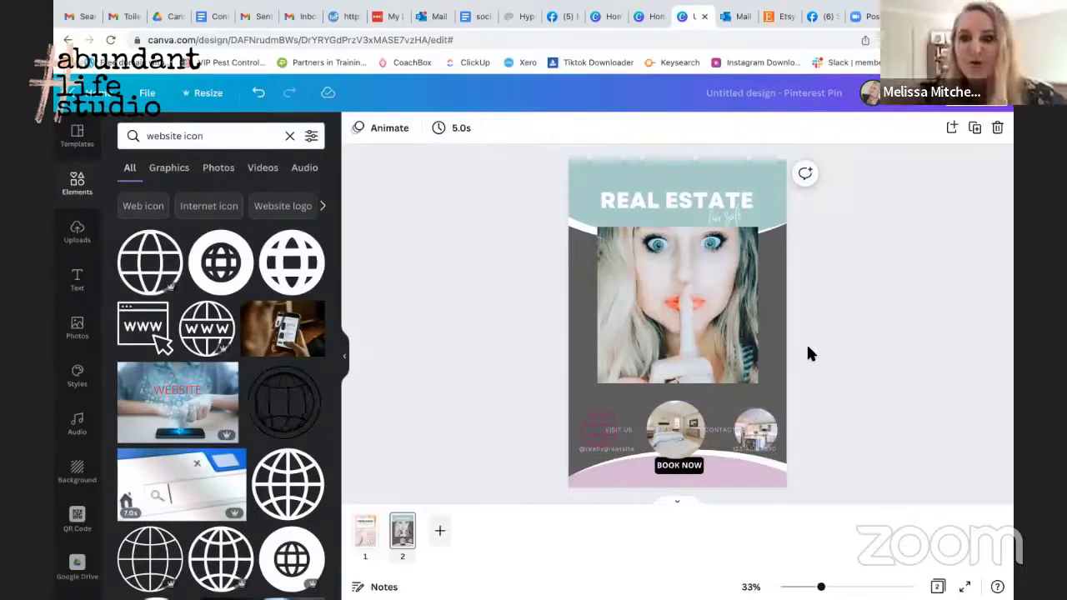
# - Try Wipe, Breathe and Tectonic animations on the woman's photo, adjusting Tectonic intensity
pyautogui.click(706, 333)
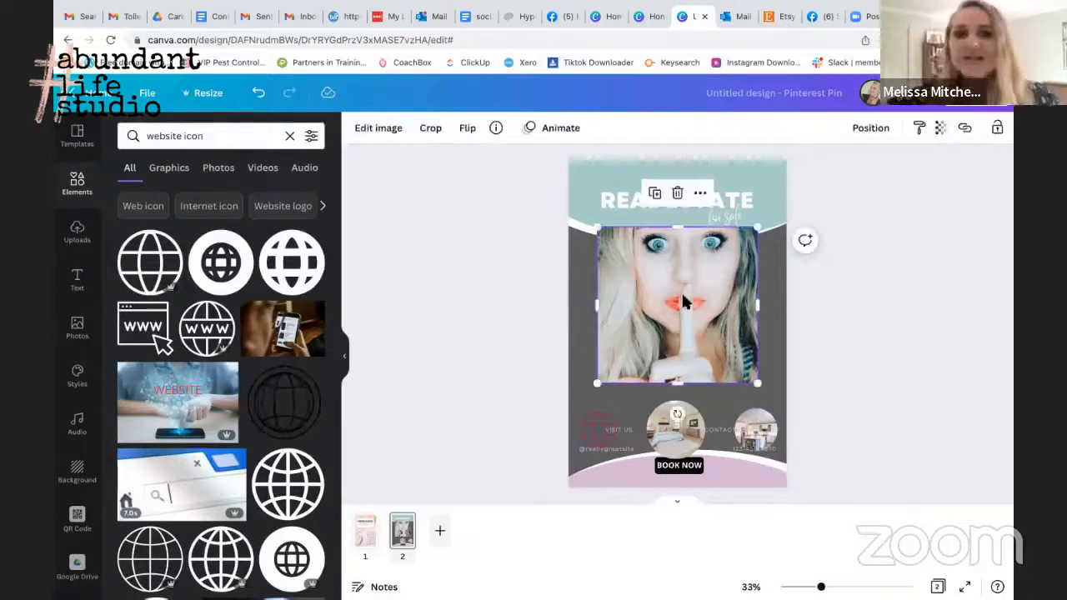
pyautogui.click(575, 128)
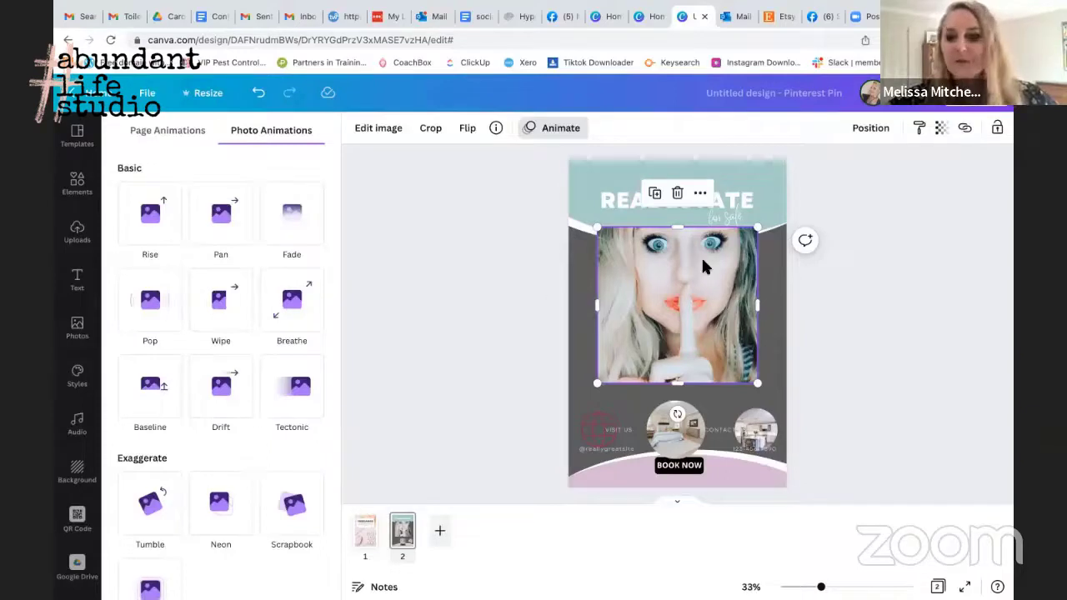
pyautogui.click(225, 310)
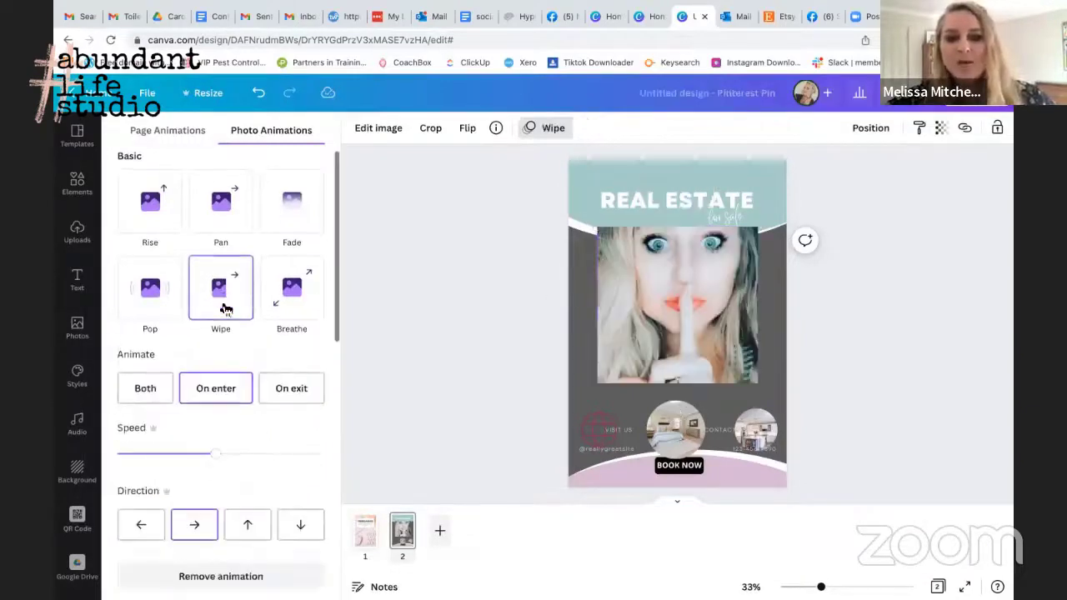
pyautogui.click(301, 319)
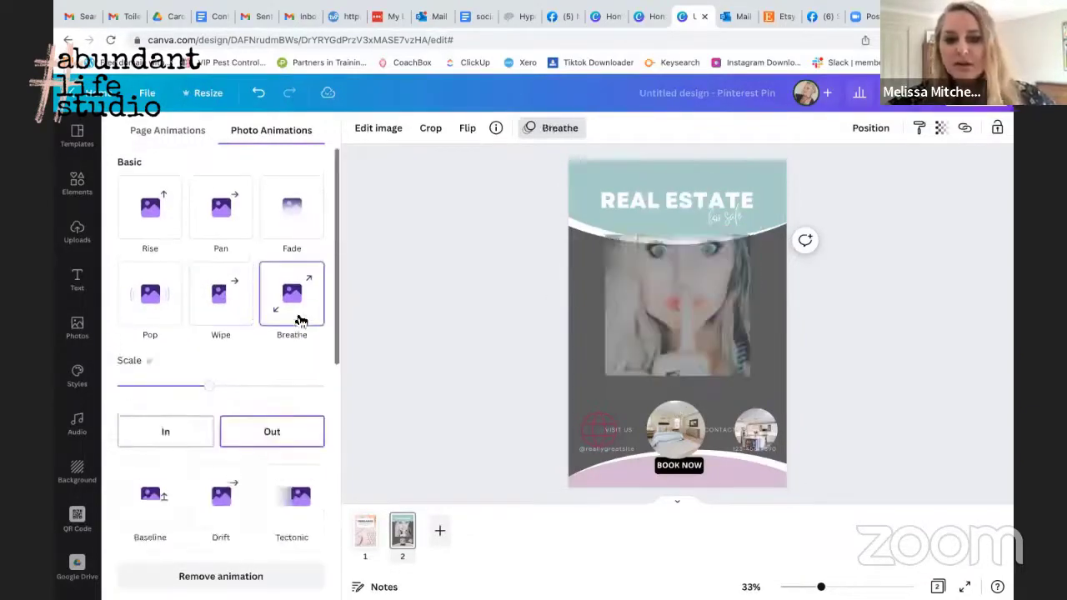
pyautogui.click(293, 503)
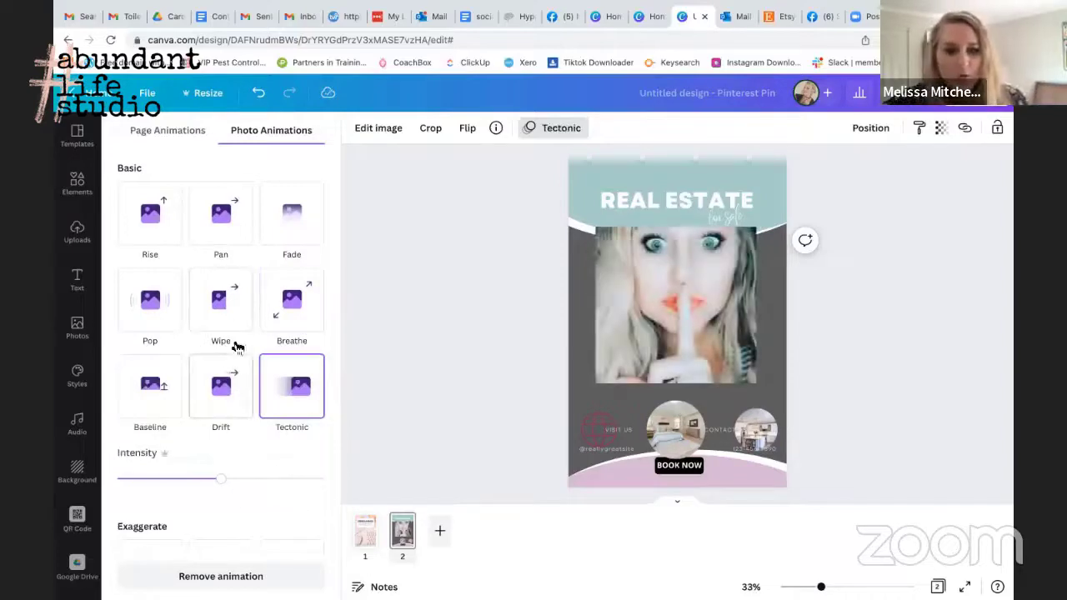
pyautogui.click(213, 481)
pyautogui.moveTo(212, 481); pyautogui.dragTo(281, 472)
pyautogui.click(242, 479)
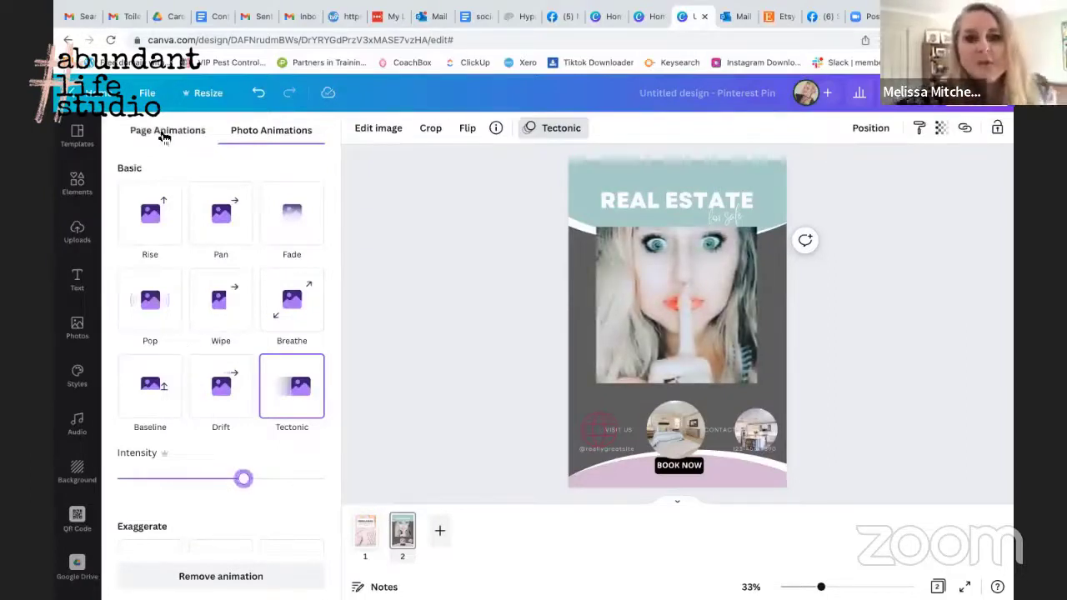
# - Apply the Rise page animation to all pages
pyautogui.click(164, 133)
pyautogui.click(156, 215)
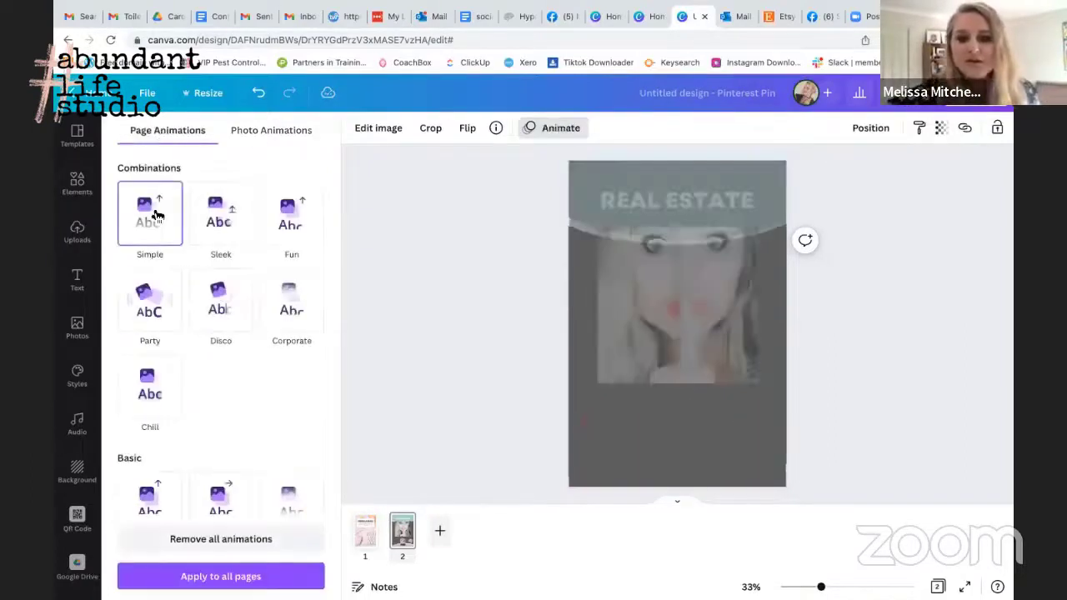
pyautogui.click(149, 498)
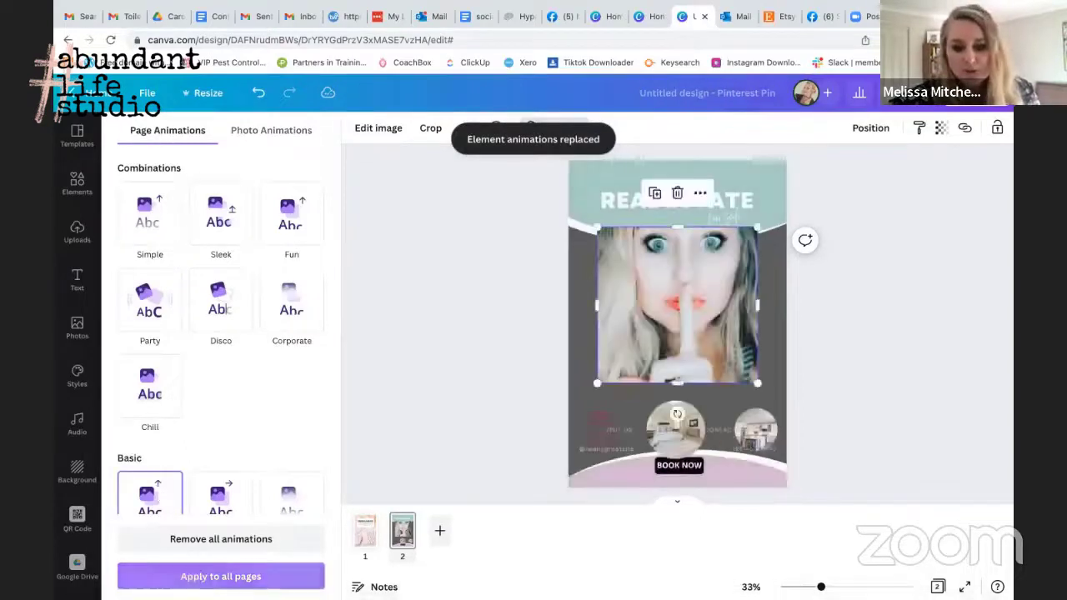
pyautogui.click(192, 584)
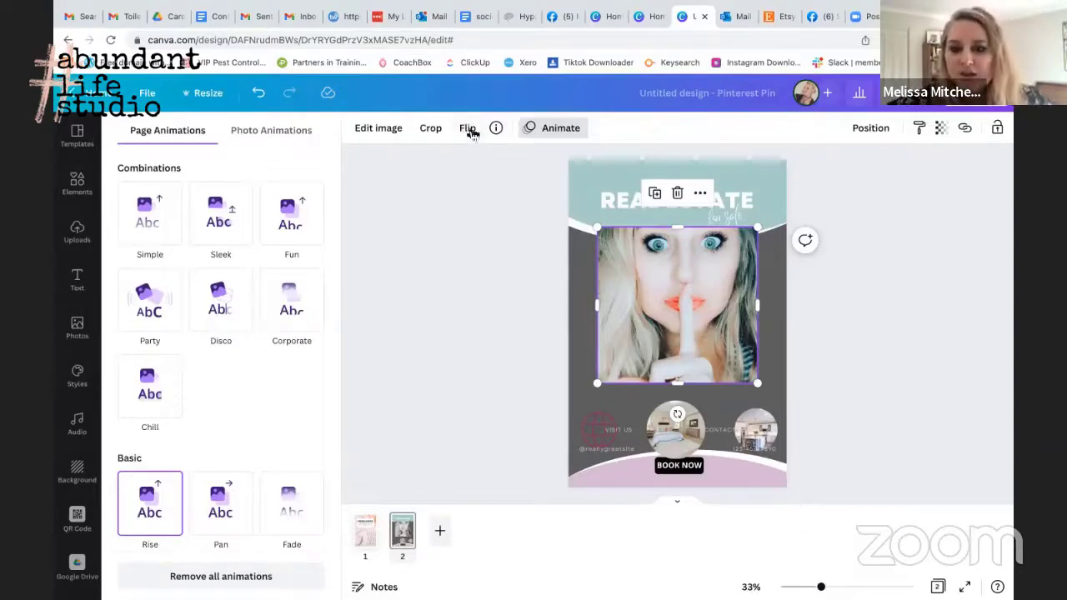
# - Try flipping the finger-to-lips photo horizontally and vertically, then delete it from the pin
pyautogui.click(468, 129)
pyautogui.click(477, 155)
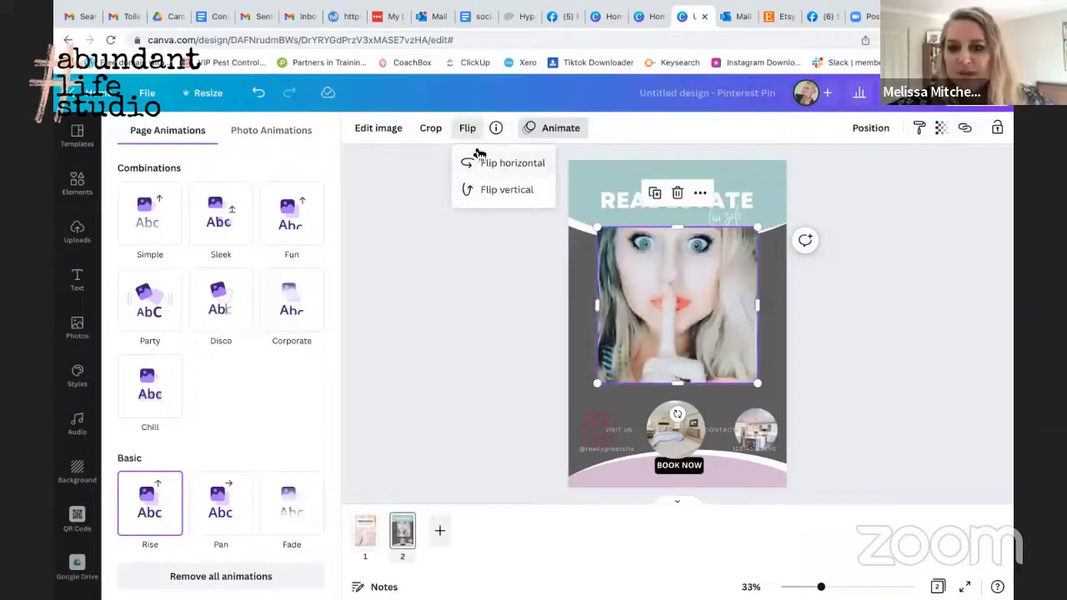
pyautogui.click(522, 192)
pyautogui.click(522, 192)
pyautogui.click(520, 167)
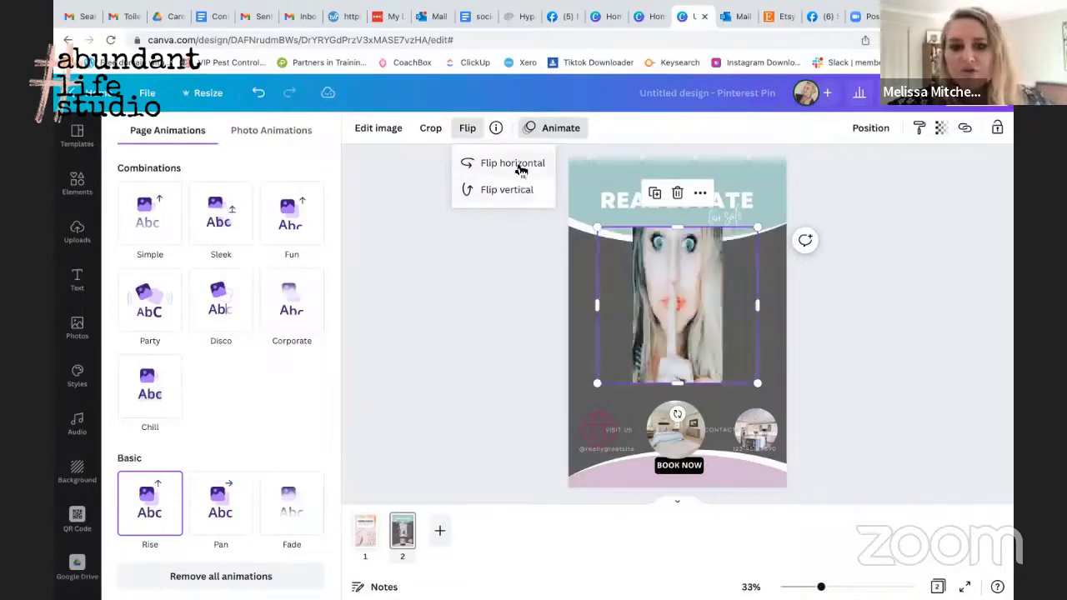
pyautogui.click(626, 273)
pyautogui.press('Delete')
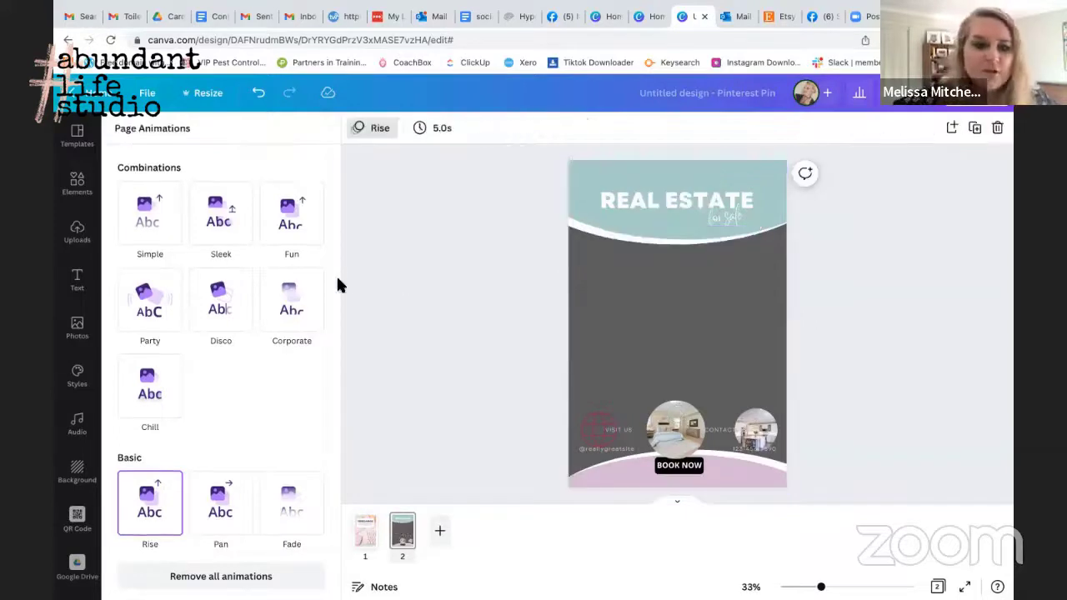
# - Add the uploaded chin-on-hand portrait to the pin and remove its background
pyautogui.click(77, 231)
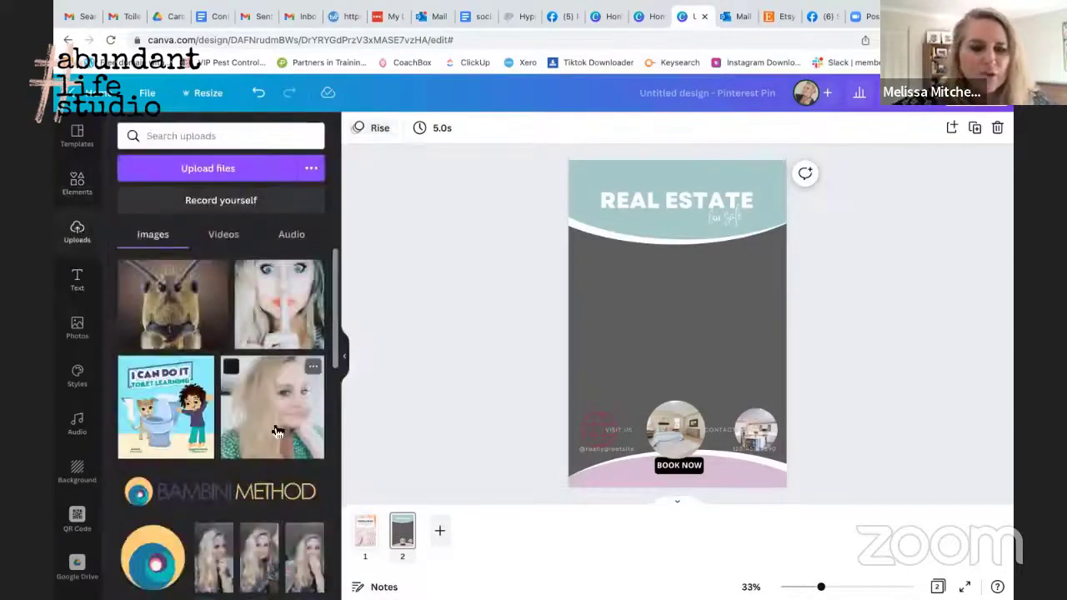
pyautogui.click(278, 431)
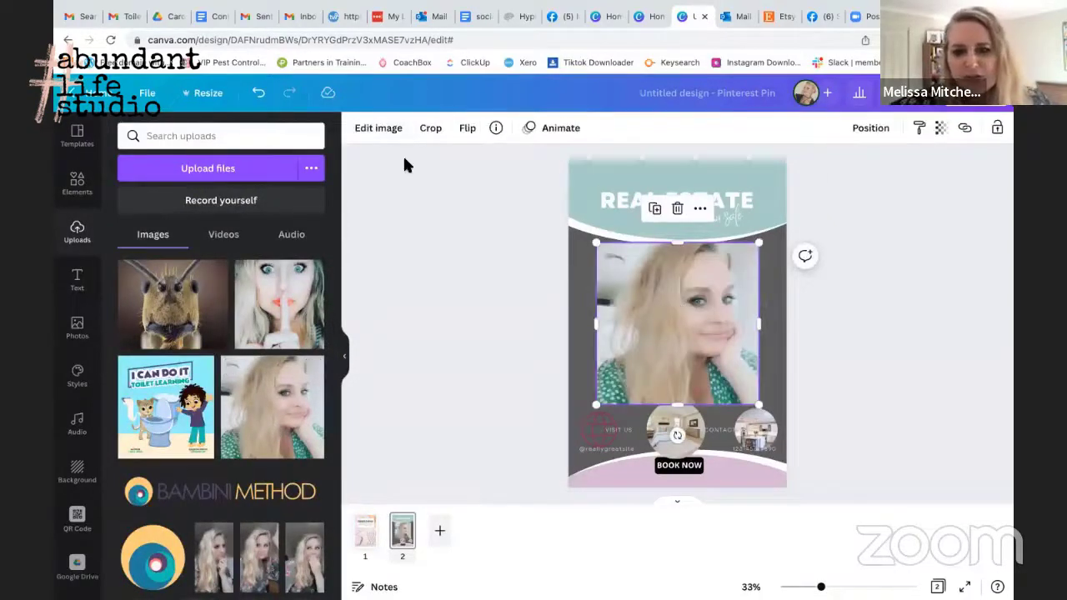
pyautogui.click(367, 128)
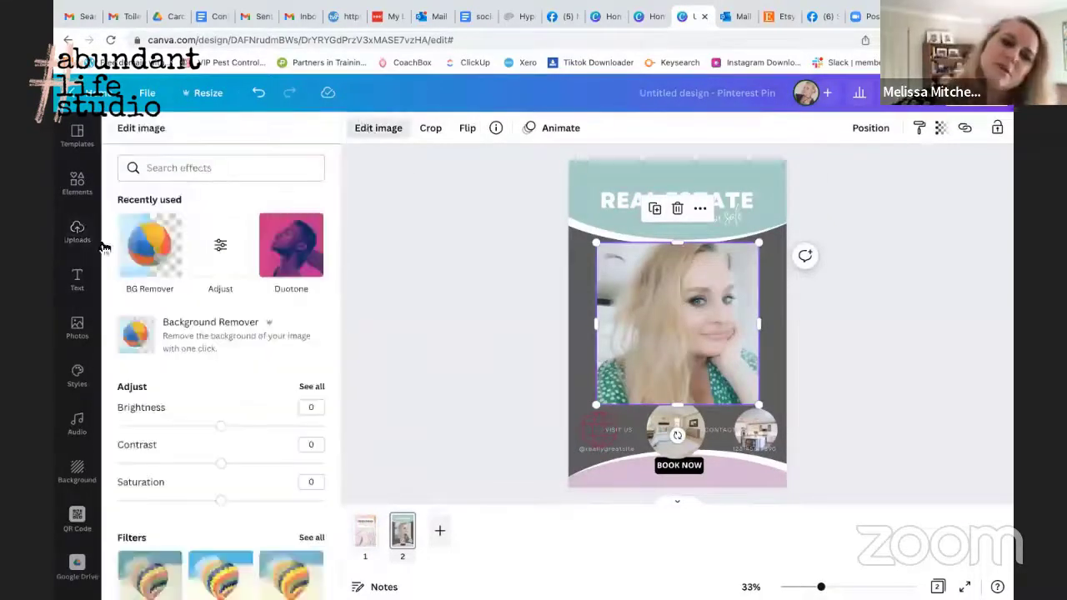
pyautogui.click(148, 260)
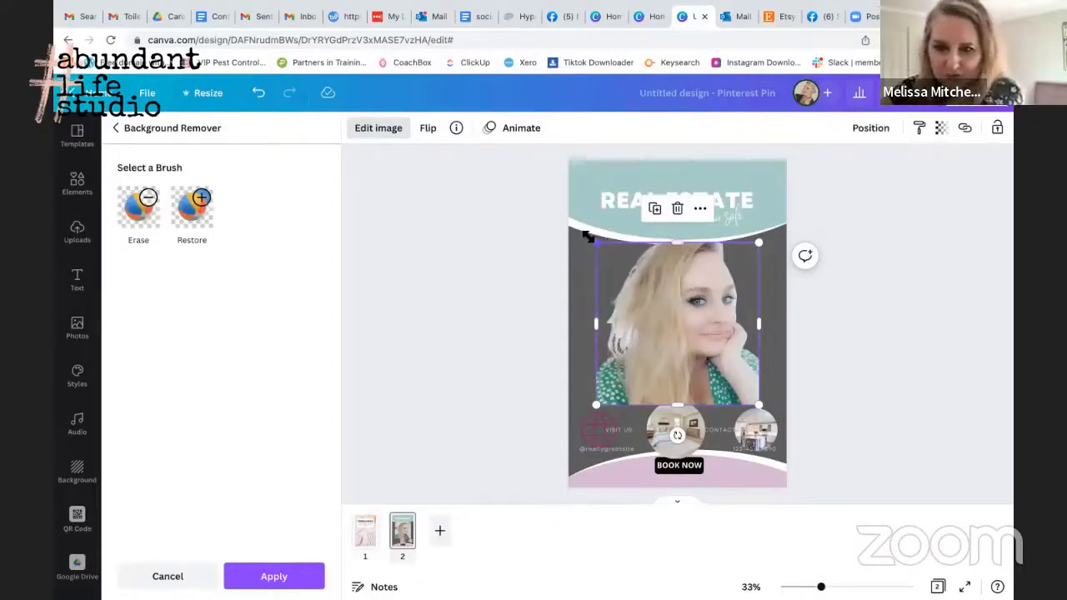
# - Enlarge the portrait toward the top-left and reposition it in the pin's middle
pyautogui.moveTo(593, 240); pyautogui.dragTo(578, 231)
pyautogui.moveTo(648, 286)
pyautogui.mouseDown()
pyautogui.moveTo(670, 305)
pyautogui.moveTo(660, 291)
pyautogui.mouseUp()
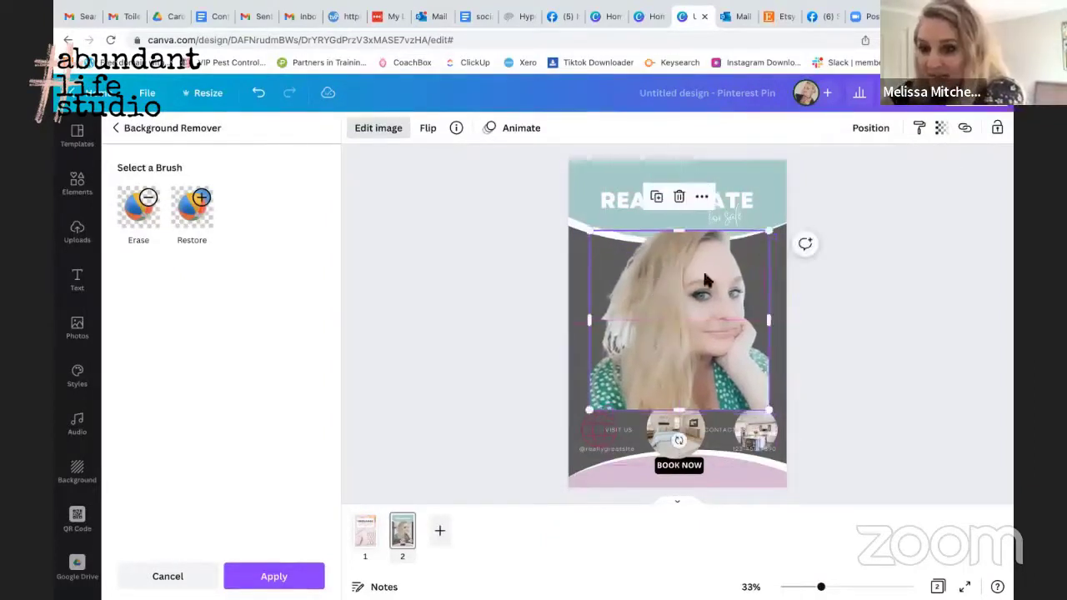
pyautogui.click(966, 130)
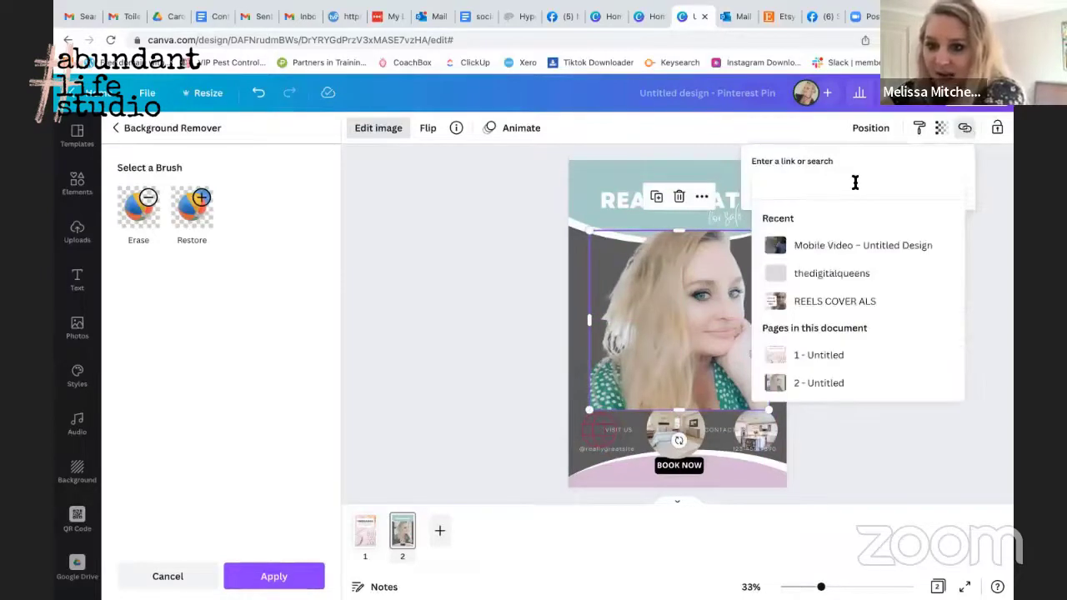
# - Centre the portrait on the page and shrink it to a small box
pyautogui.press('Escape')
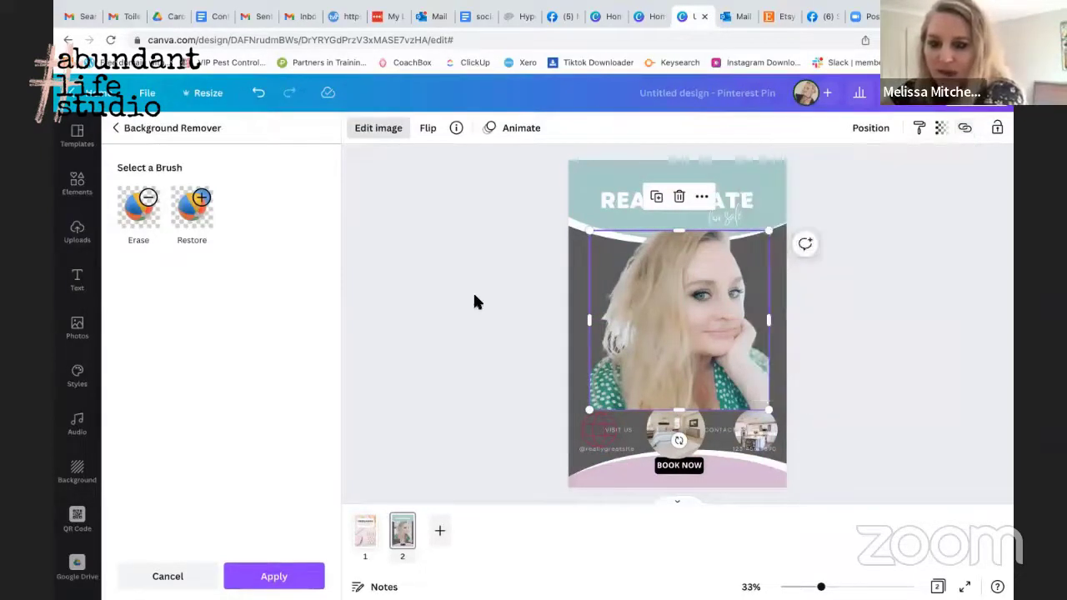
pyautogui.click(882, 131)
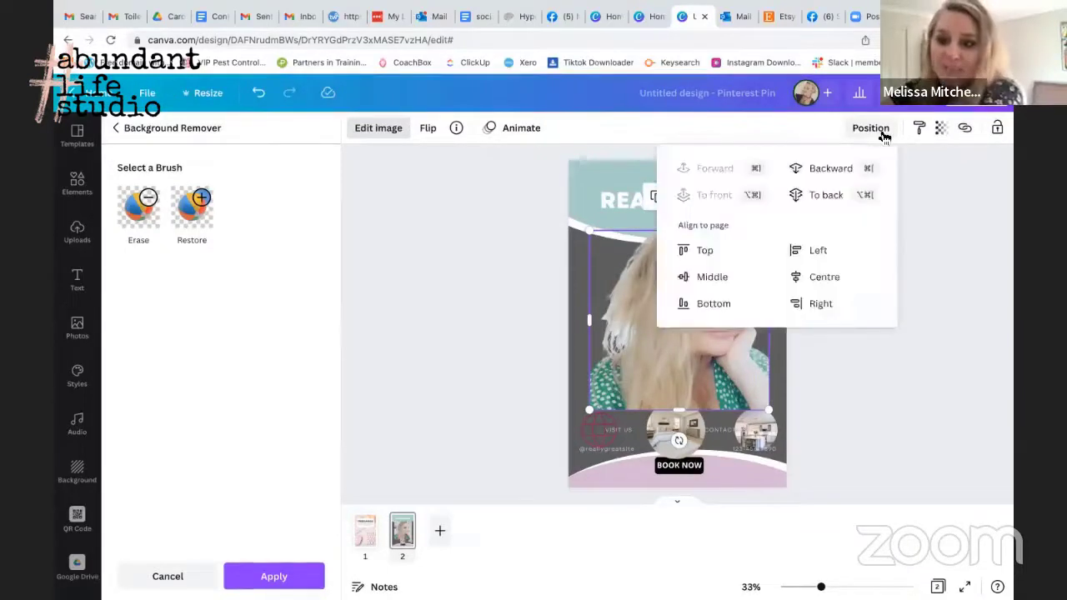
pyautogui.click(721, 284)
pyautogui.click(834, 280)
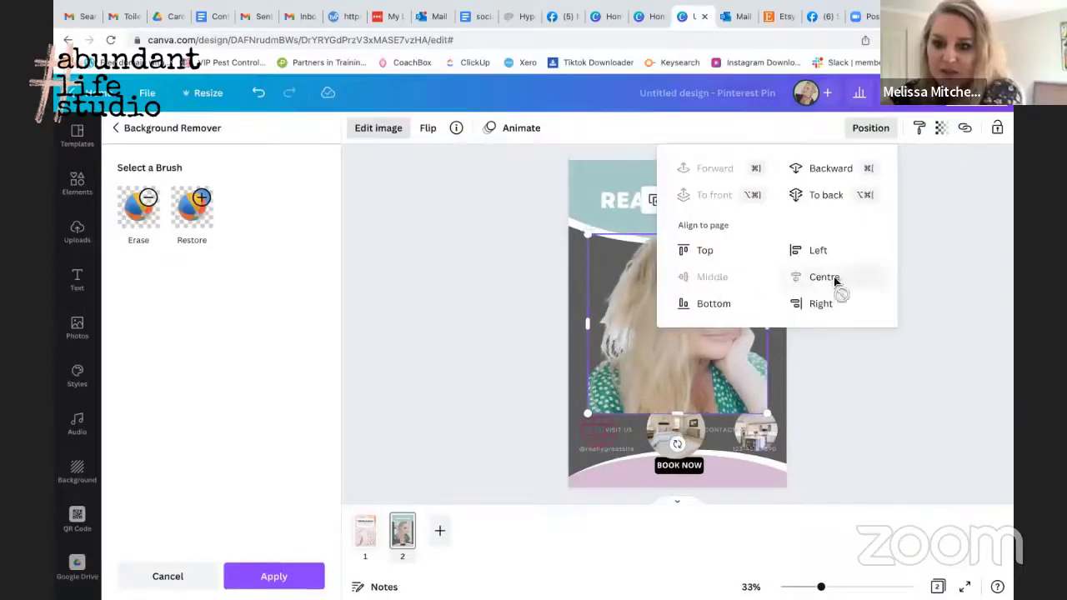
pyautogui.click(879, 336)
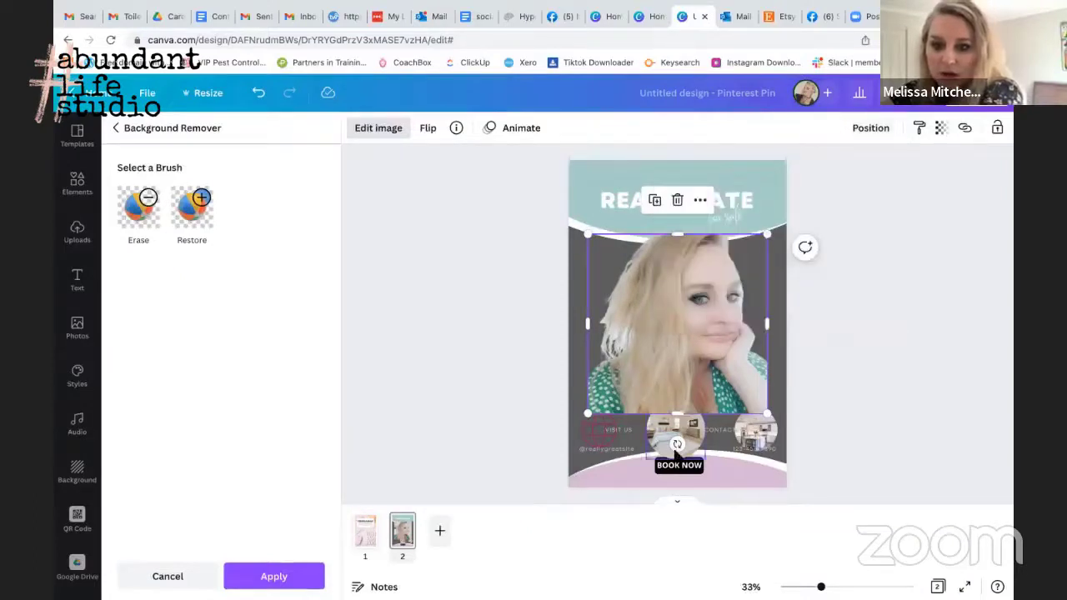
pyautogui.moveTo(763, 240); pyautogui.dragTo(664, 339)
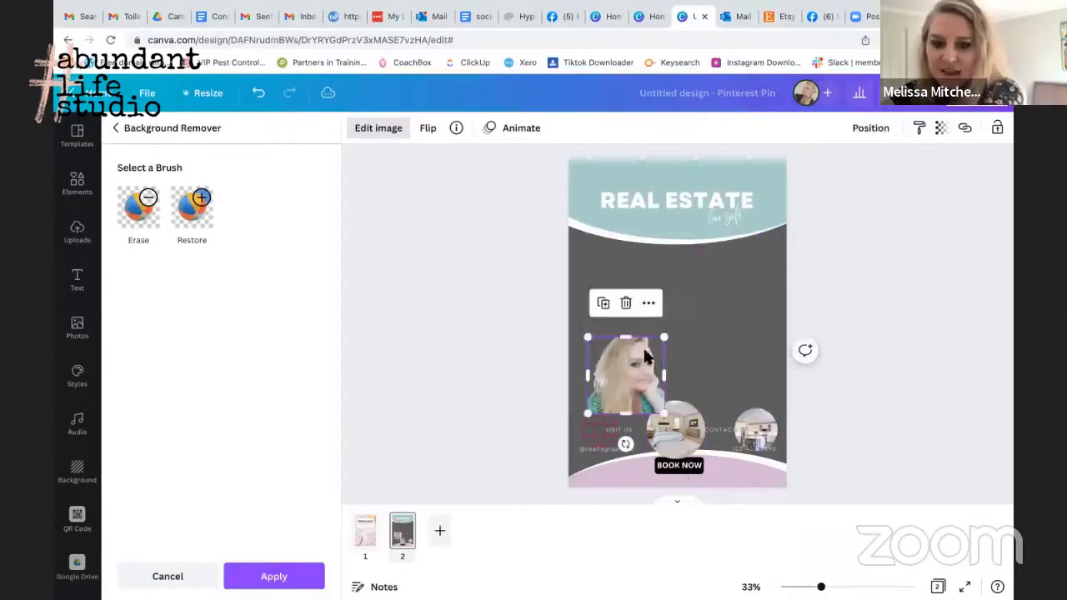
# - Re-centre the portrait, enlarge it under the REAL ESTATE header and adjust its transparency
pyautogui.click(876, 128)
pyautogui.click(823, 255)
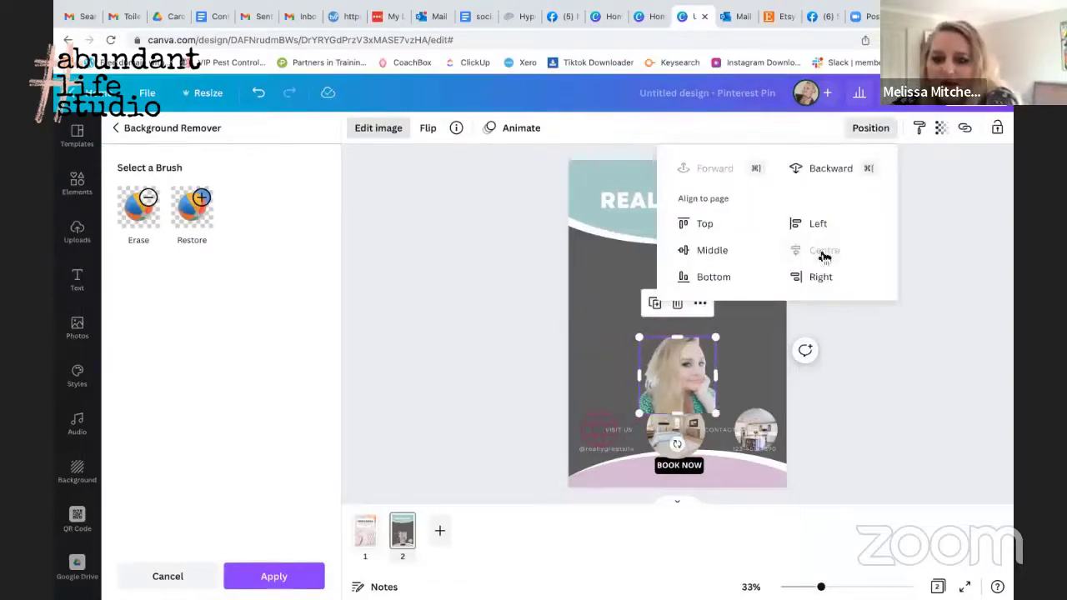
pyautogui.click(727, 252)
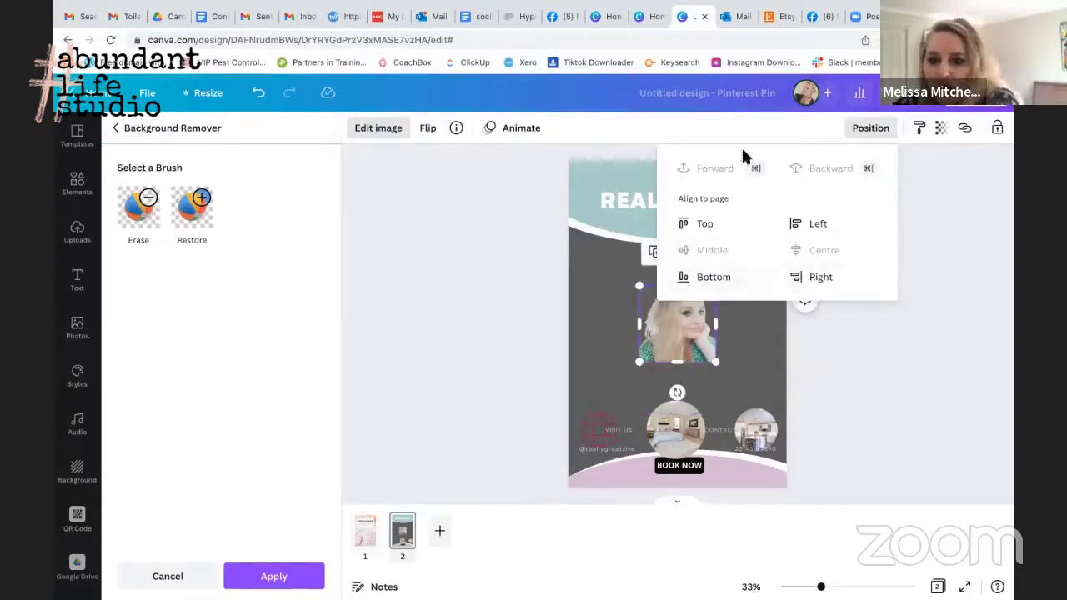
pyautogui.click(910, 280)
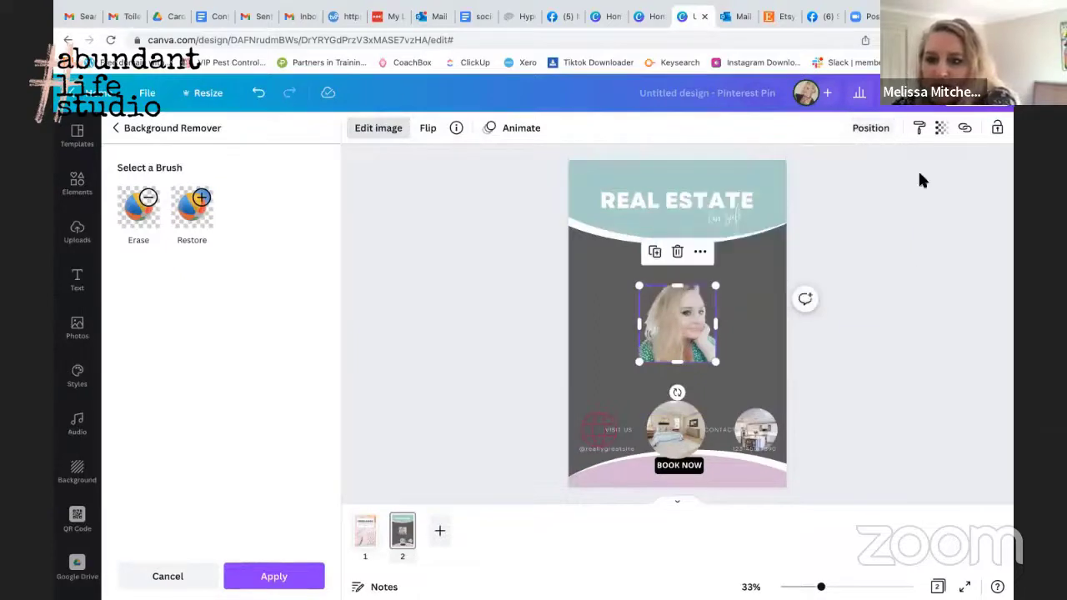
pyautogui.click(942, 129)
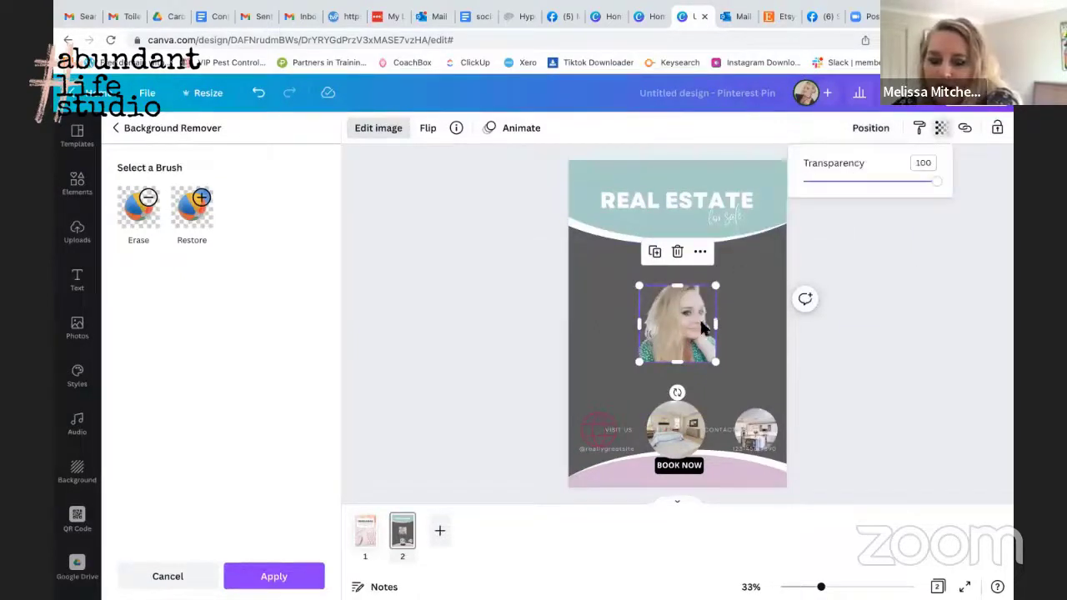
pyautogui.moveTo(713, 364); pyautogui.dragTo(689, 306)
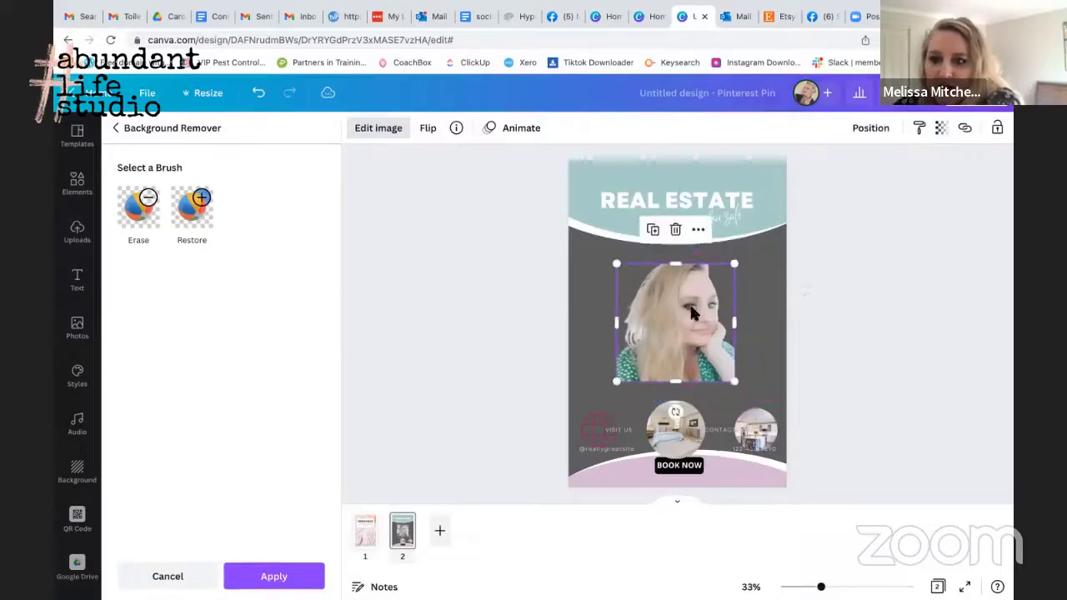
pyautogui.click(942, 129)
pyautogui.moveTo(941, 182); pyautogui.dragTo(1015, 229)
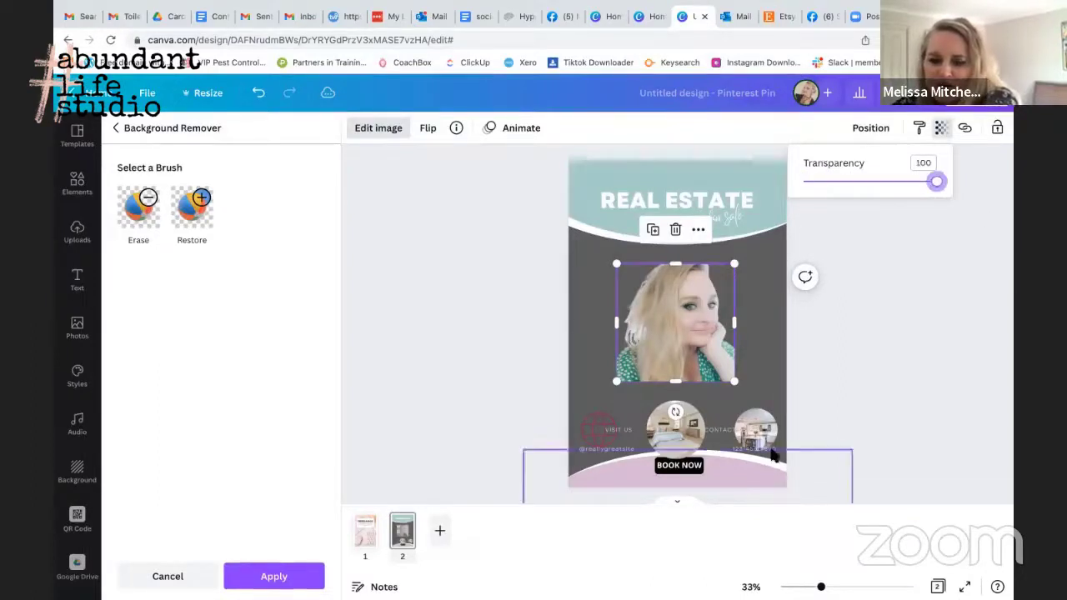
# - Fade the REAL ESTATE header group to 54 transparency and return to Canva's home page
pyautogui.click(765, 355)
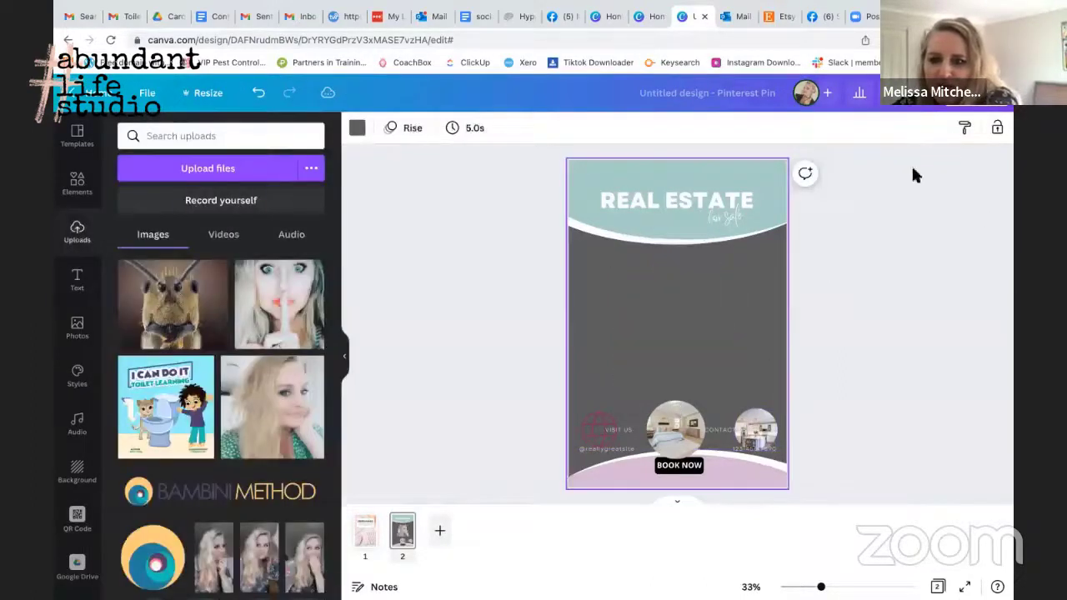
pyautogui.click(760, 165)
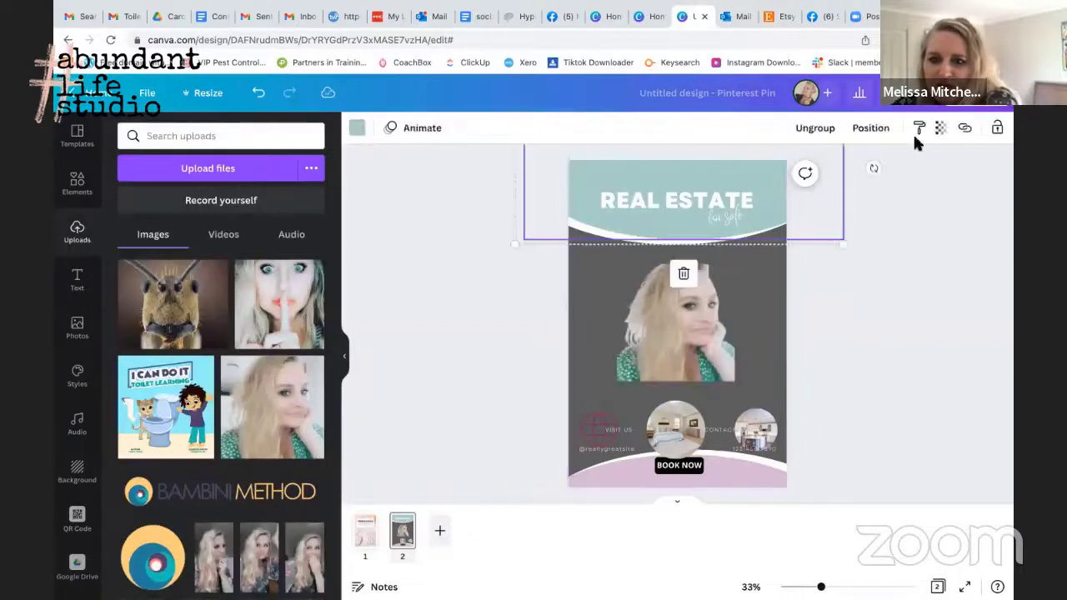
pyautogui.click(942, 131)
pyautogui.moveTo(933, 182); pyautogui.dragTo(912, 183)
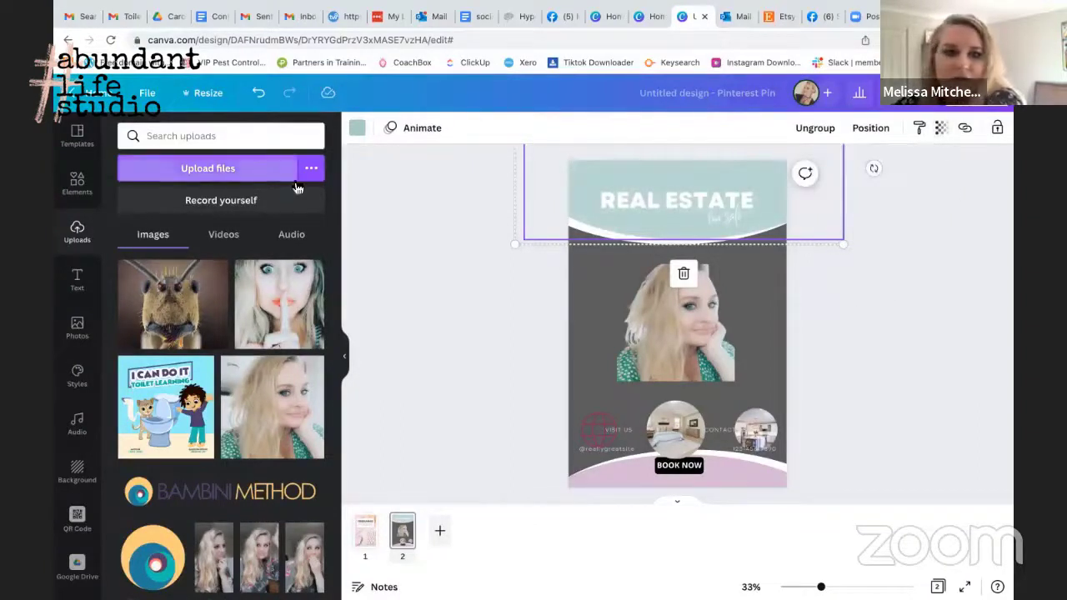
pyautogui.click(97, 97)
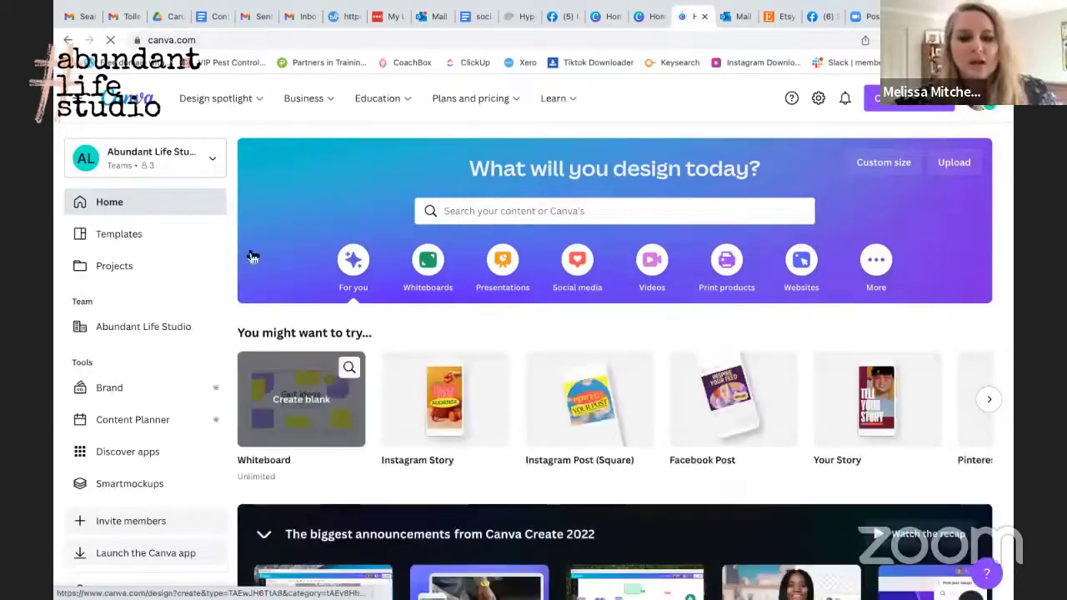
# - Reopen the recent Untitled Design Pinterest pin from Projects in the editor
pyautogui.click(113, 267)
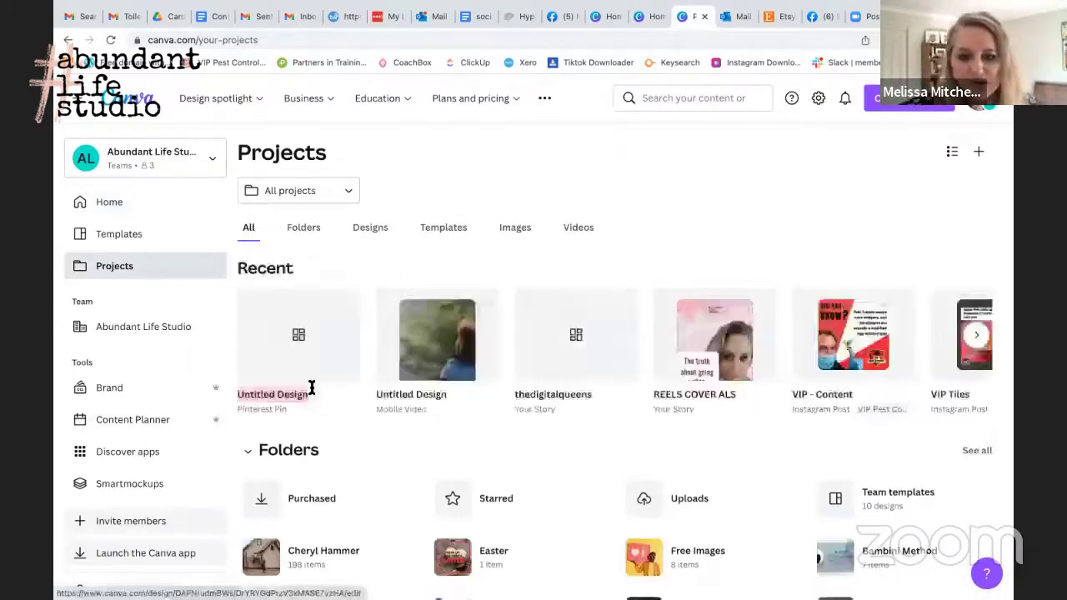
pyautogui.click(312, 388)
pyautogui.click(313, 360)
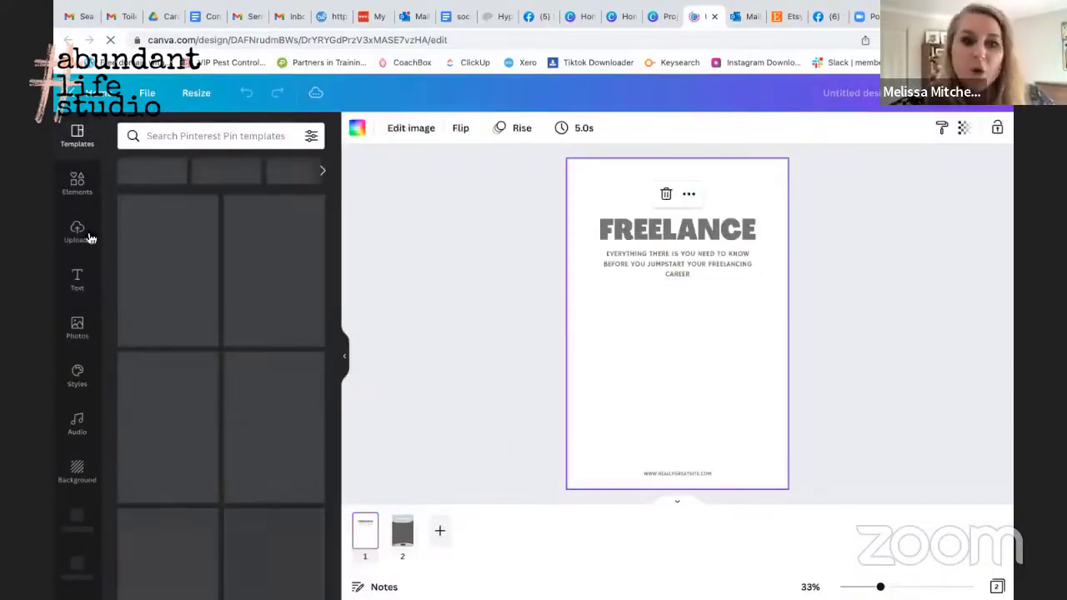
# - Search elements for 'flat lay', try the clipboard graphic on the page, then remove it
pyautogui.click(78, 187)
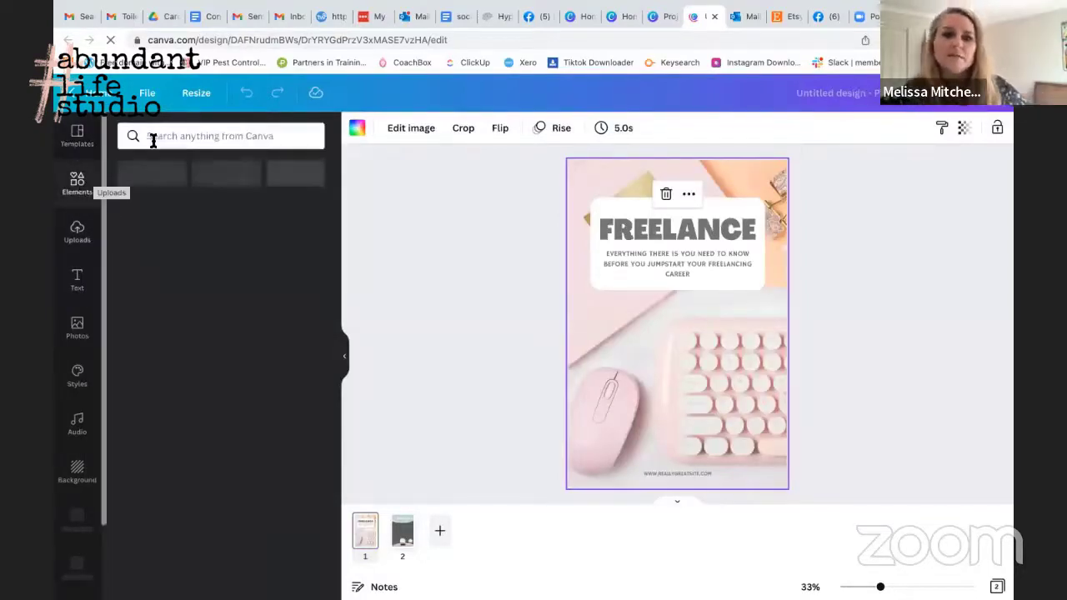
pyautogui.write('fla')
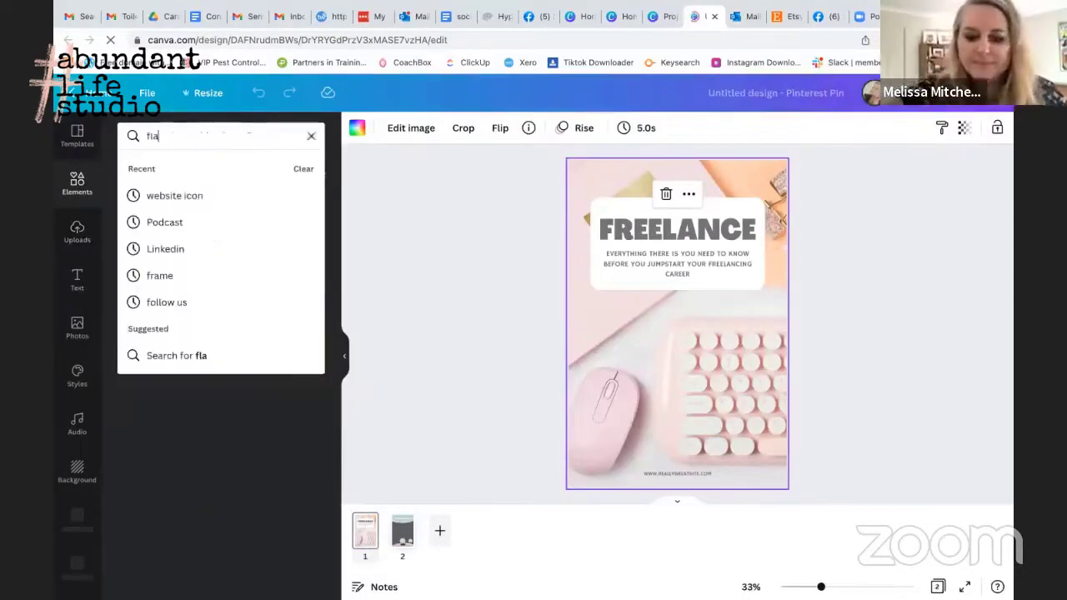
pyautogui.write('t lay')
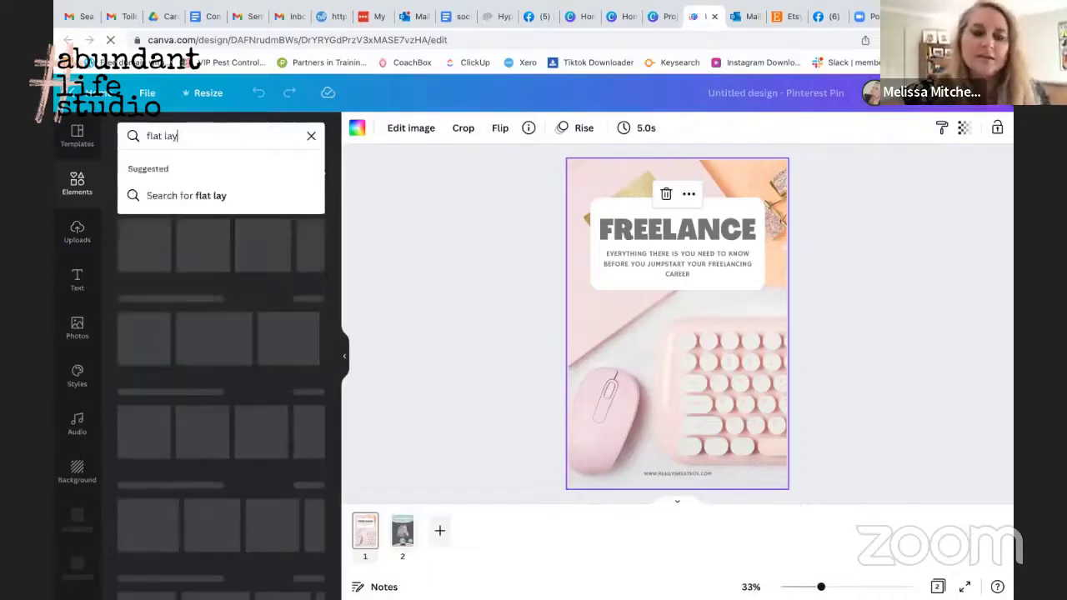
pyautogui.press('Return')
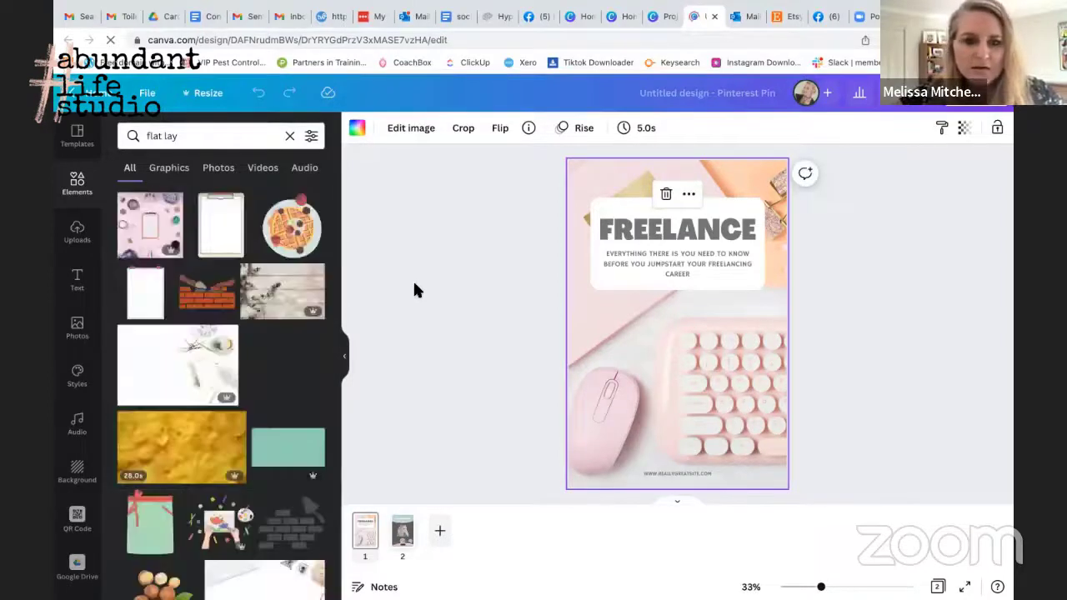
pyautogui.click(230, 232)
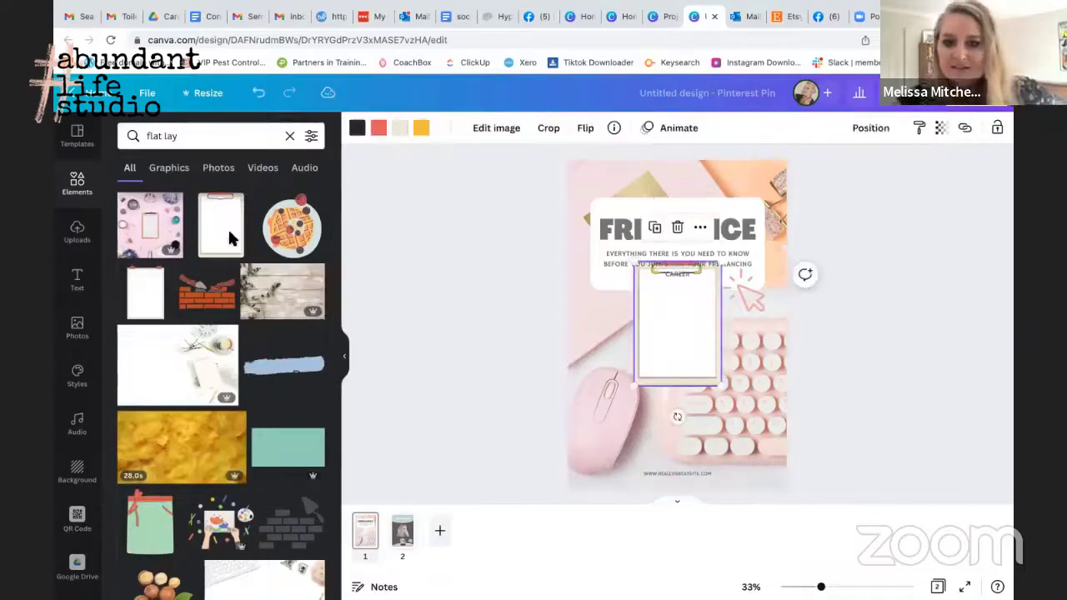
pyautogui.moveTo(688, 298); pyautogui.dragTo(689, 345)
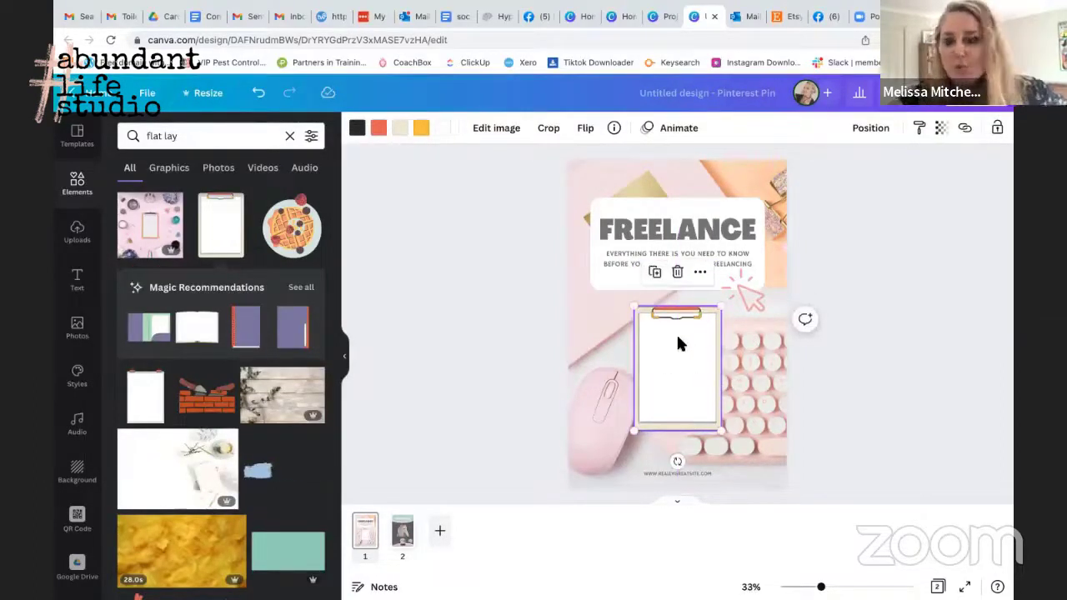
pyautogui.moveTo(678, 362); pyautogui.dragTo(291, 217)
# - Search 'flat lay book', try the notebook and open book graphics, then clear 'book' from the query
pyautogui.click(242, 138)
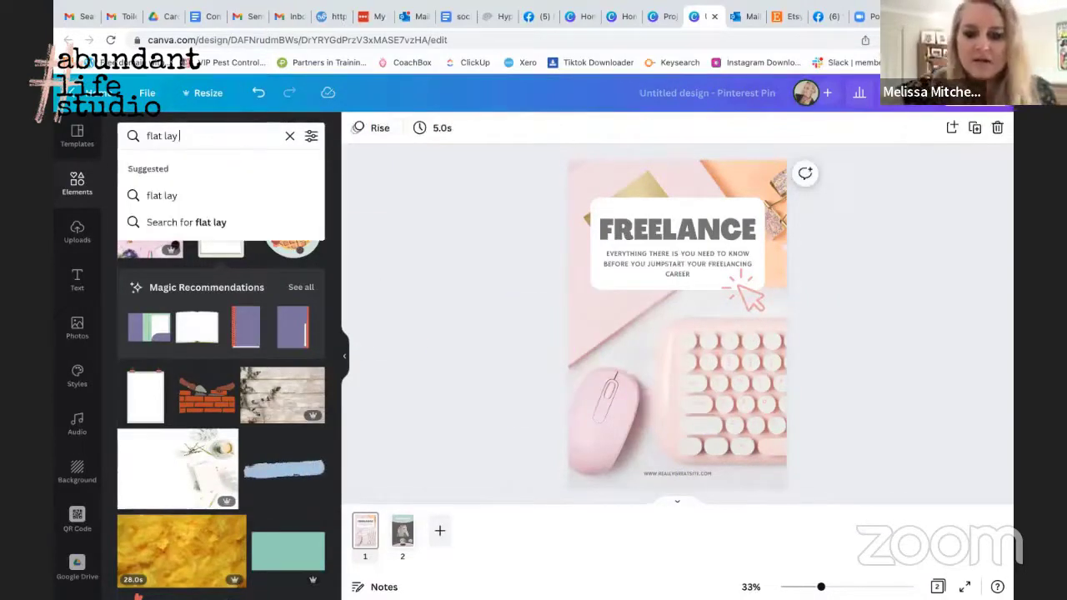
pyautogui.write('book')
pyautogui.press('Return')
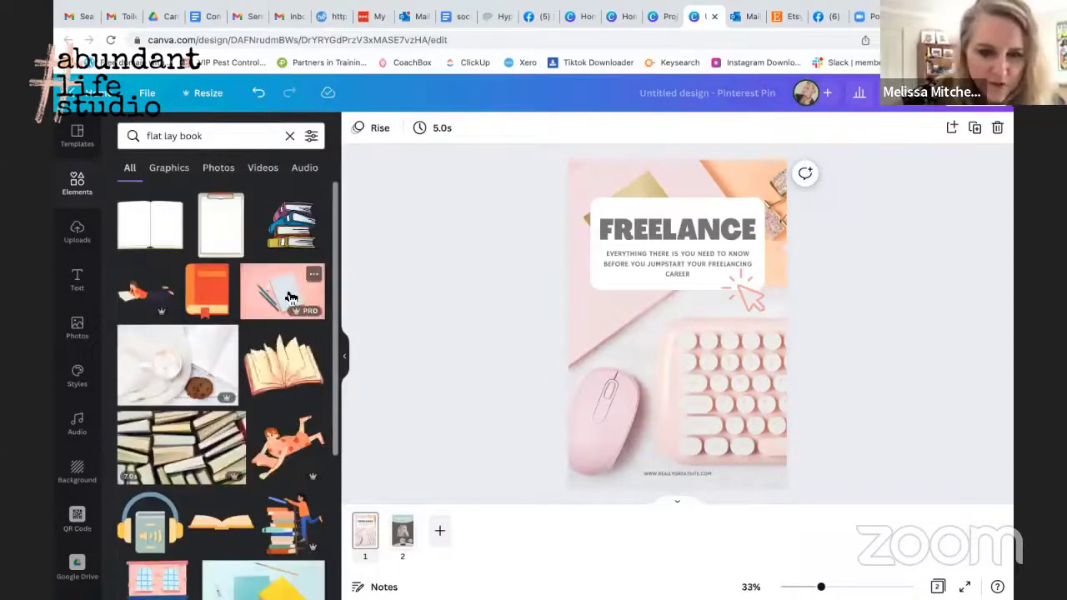
pyautogui.click(290, 297)
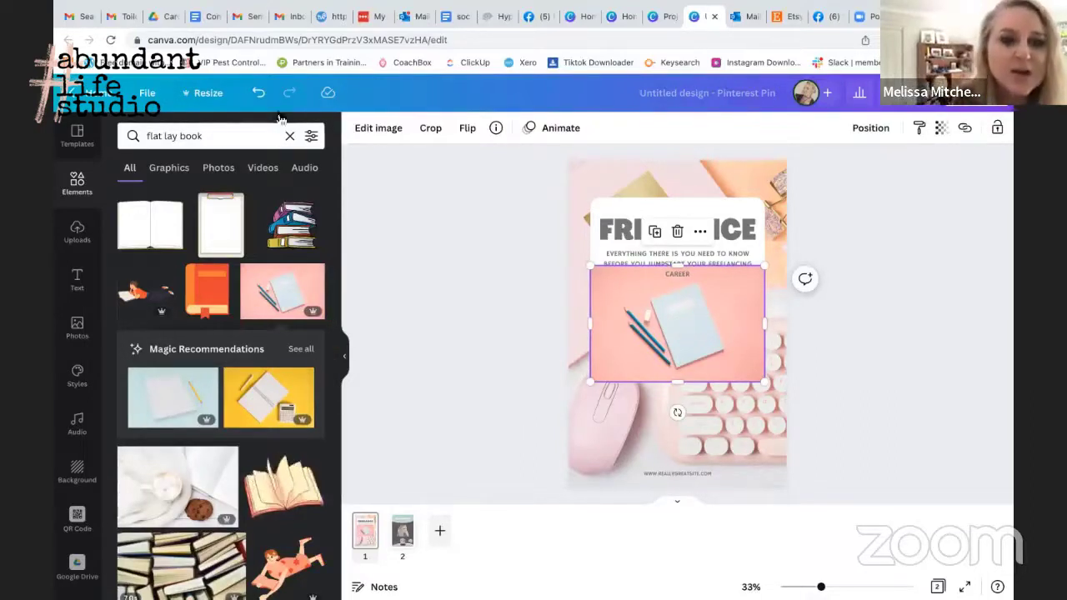
pyautogui.click(142, 222)
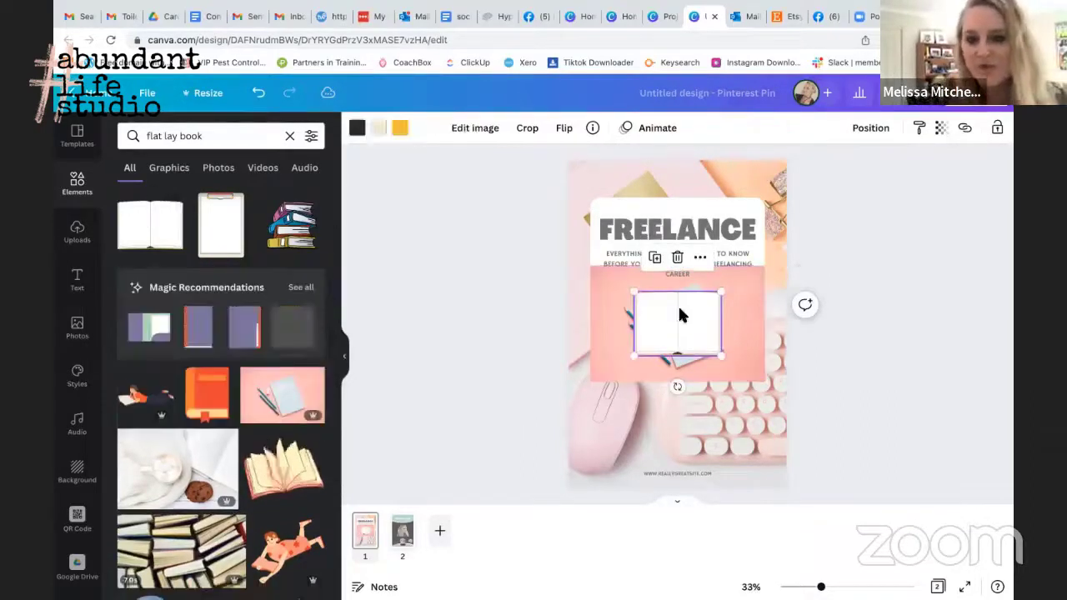
pyautogui.moveTo(680, 315); pyautogui.dragTo(453, 301)
pyautogui.click(693, 302)
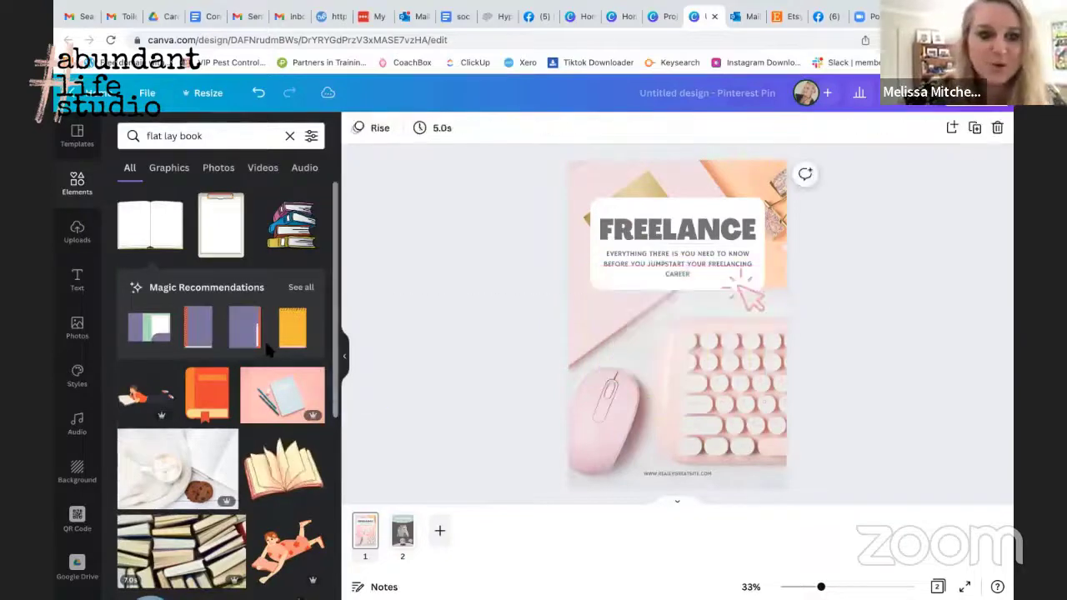
pyautogui.click(275, 137)
pyautogui.press('BackSpace')
pyautogui.press('BackSpace')
pyautogui.press('BackSpace')
pyautogui.press('BackSpace')
pyautogui.press('BackSpace')
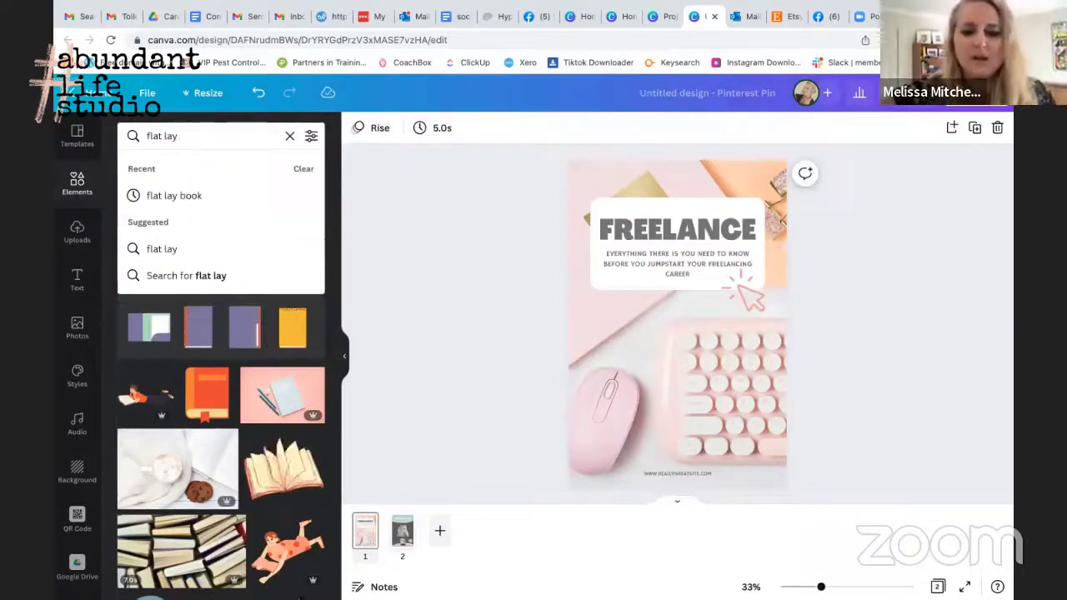
# - Search 'flat lay ipad', add and enlarge the wooden tablet photo, then drop the uploaded portrait onto it
pyautogui.write('ipad')
pyautogui.press('Return')
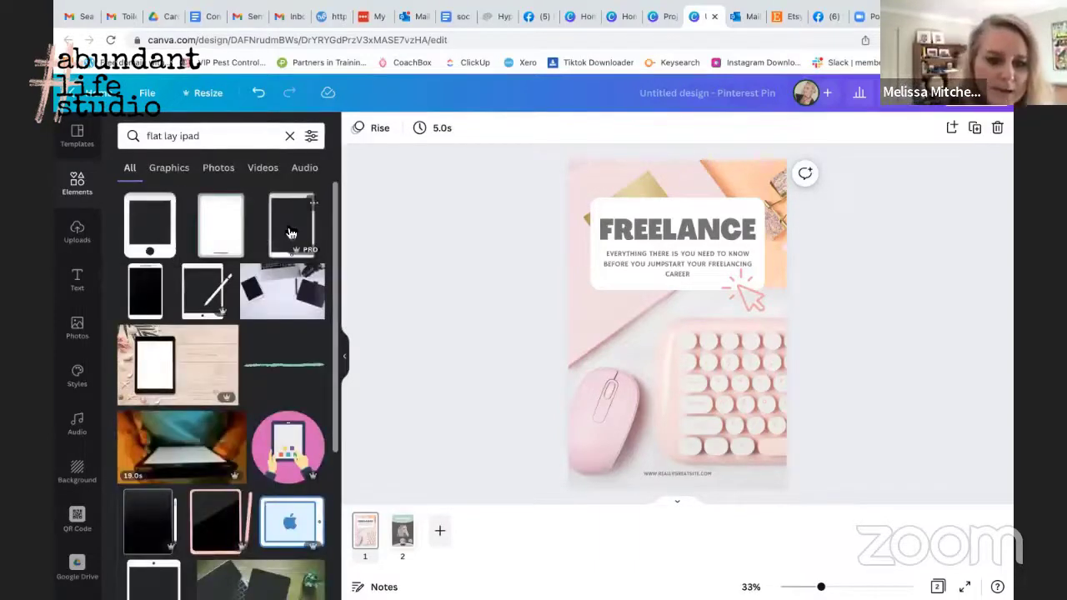
pyautogui.click(192, 367)
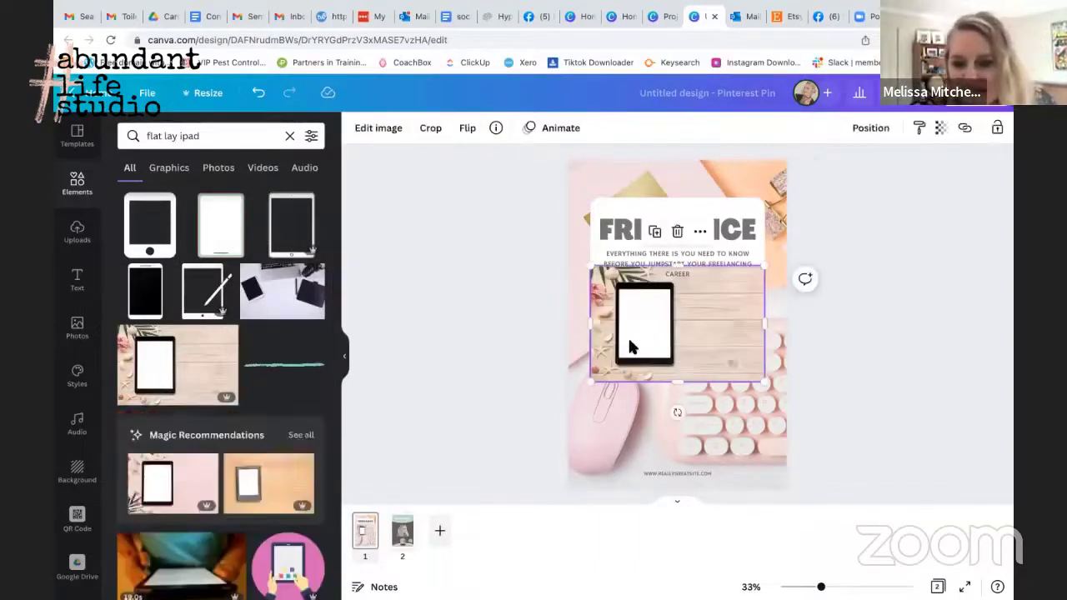
pyautogui.moveTo(590, 265); pyautogui.dragTo(578, 259)
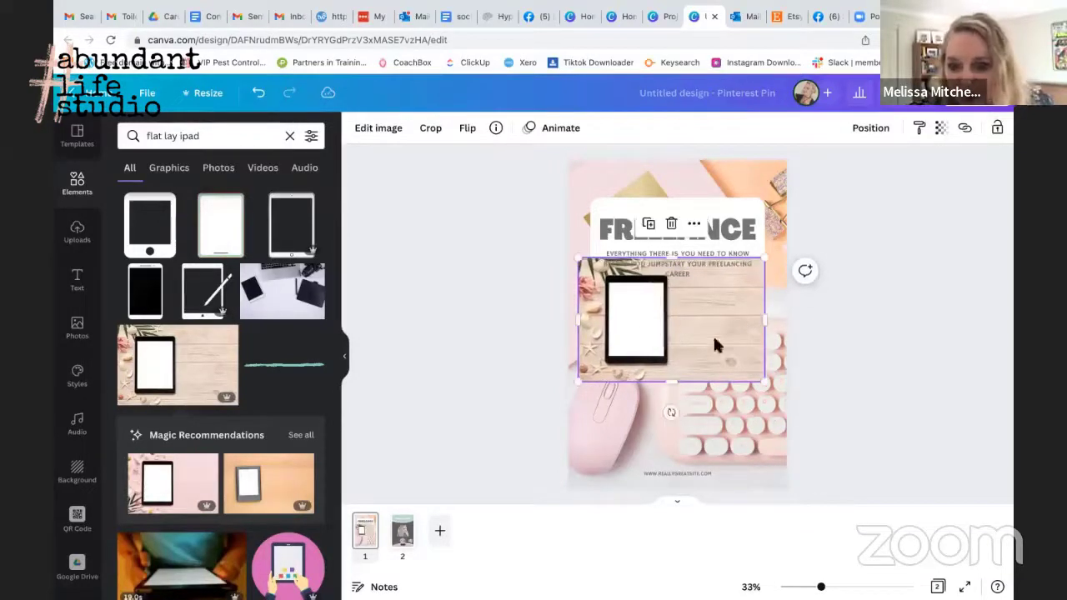
pyautogui.click(76, 248)
pyautogui.moveTo(285, 331); pyautogui.dragTo(693, 305)
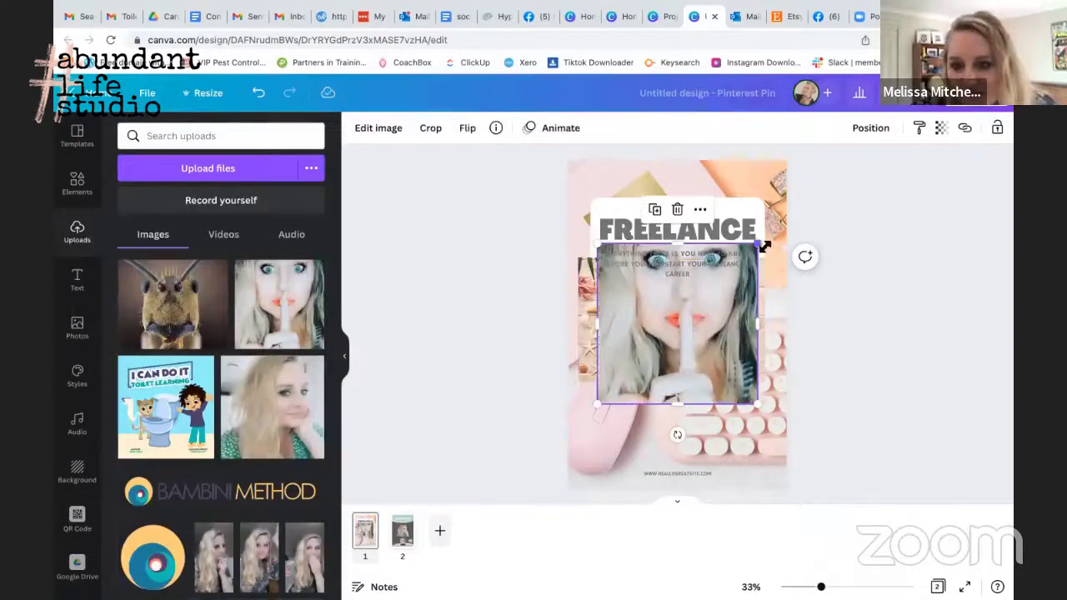
# - Shrink the portrait into the tablet screen, adjust its fill, and select the pink background
pyautogui.moveTo(757, 243); pyautogui.dragTo(638, 290)
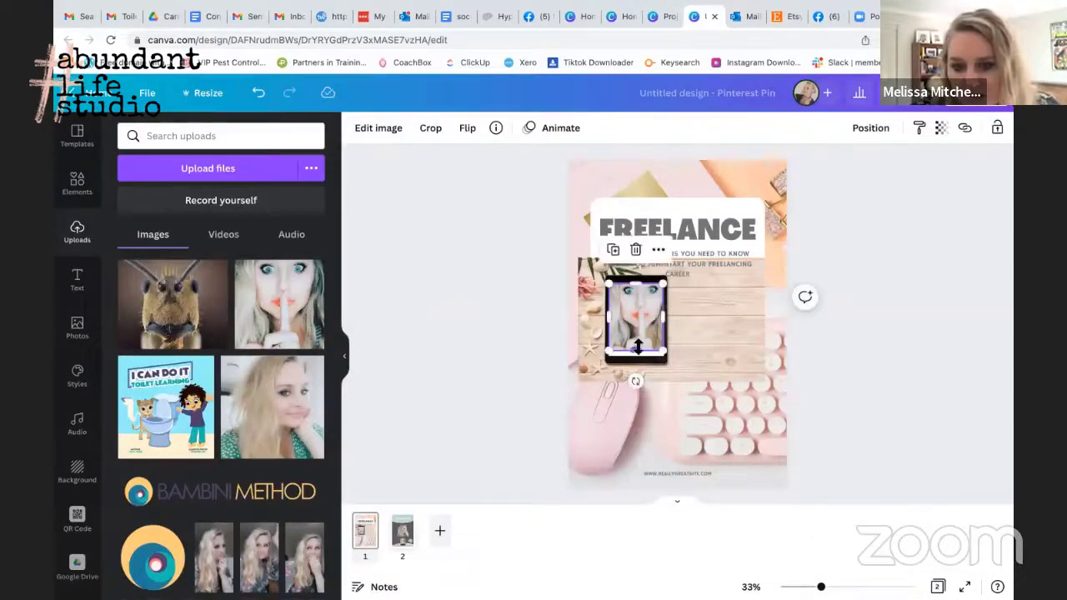
pyautogui.moveTo(638, 347); pyautogui.dragTo(634, 359)
pyautogui.click(627, 448)
# - Delete the pink background photo, the FREELANCE title and its subtitle
pyautogui.press('Delete')
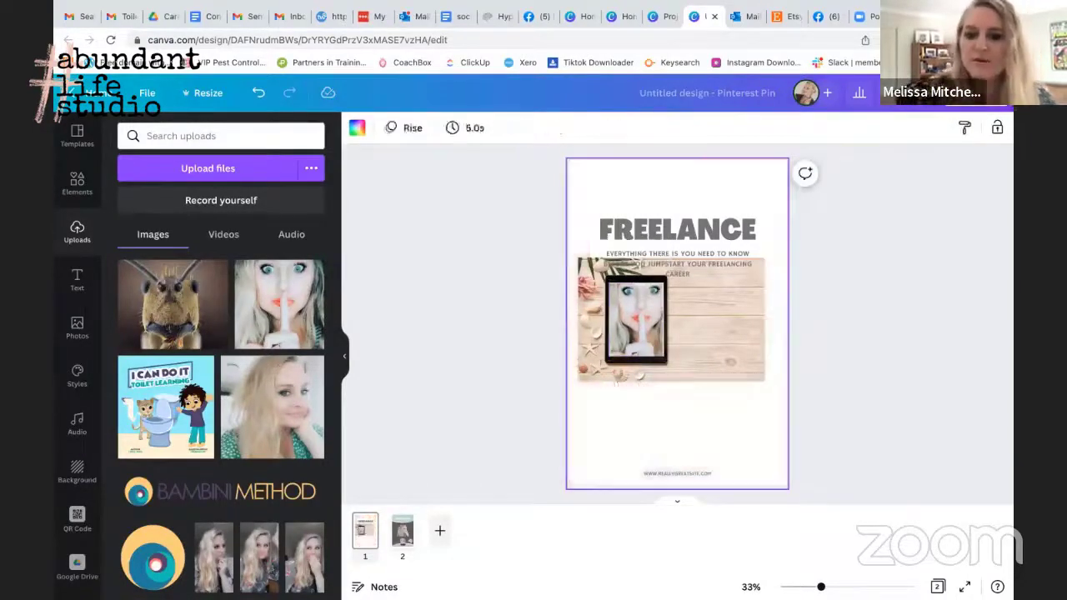
pyautogui.click(679, 223)
pyautogui.press('Delete')
pyautogui.click(656, 252)
pyautogui.press('Delete')
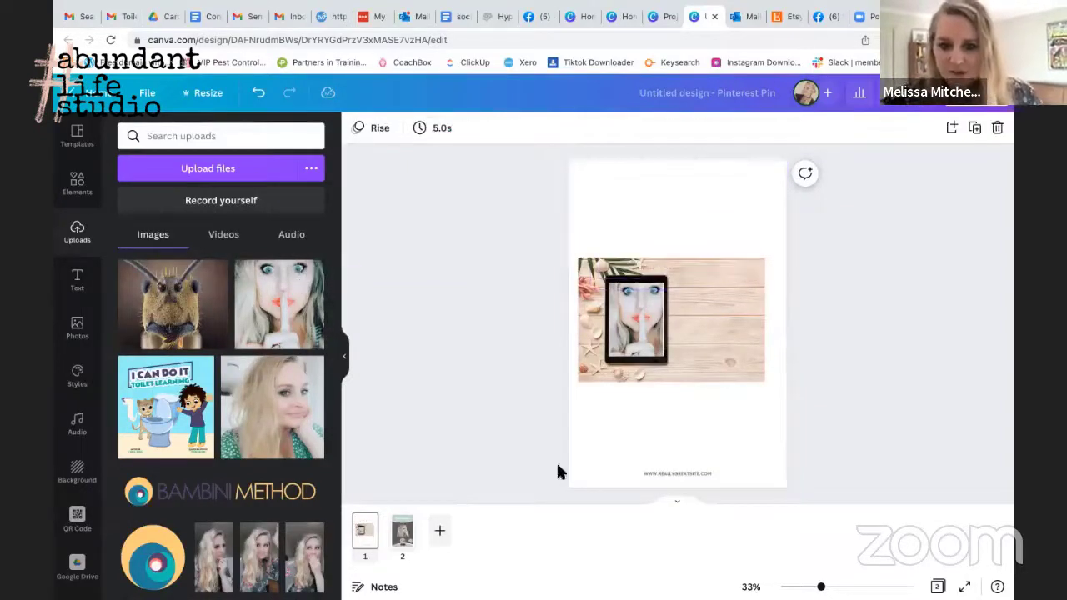
# - Check the blank page and tablet image, then search elements for 'shade'
pyautogui.click(674, 400)
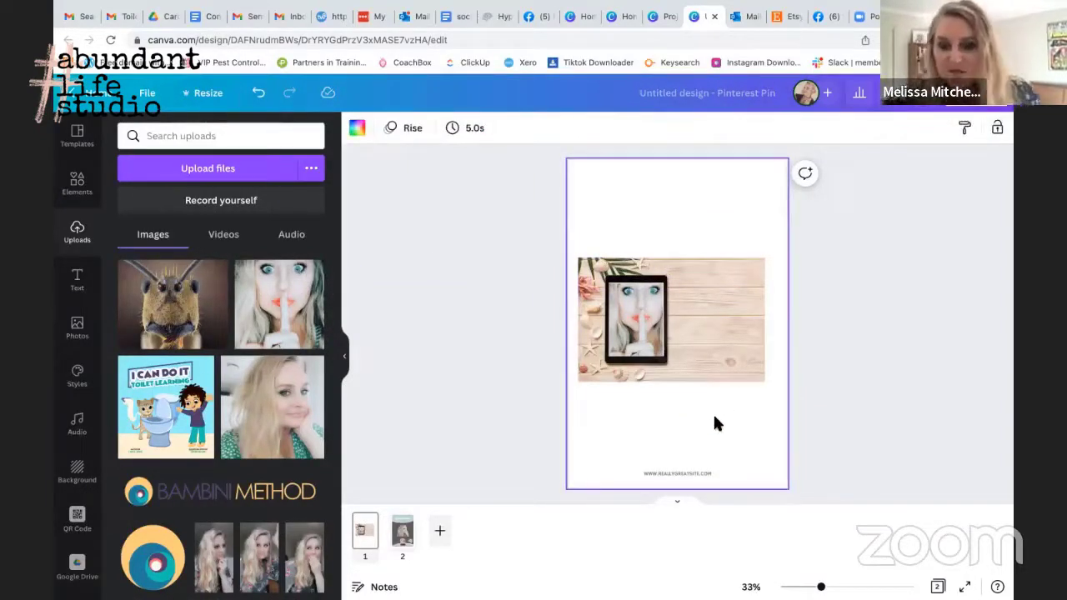
pyautogui.click(640, 308)
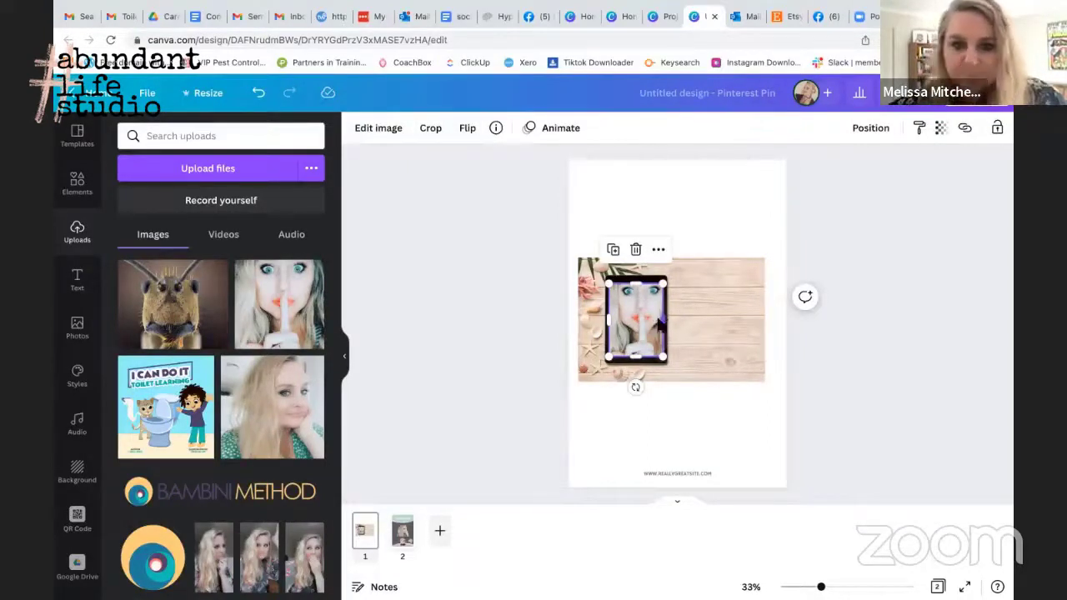
pyautogui.click(653, 421)
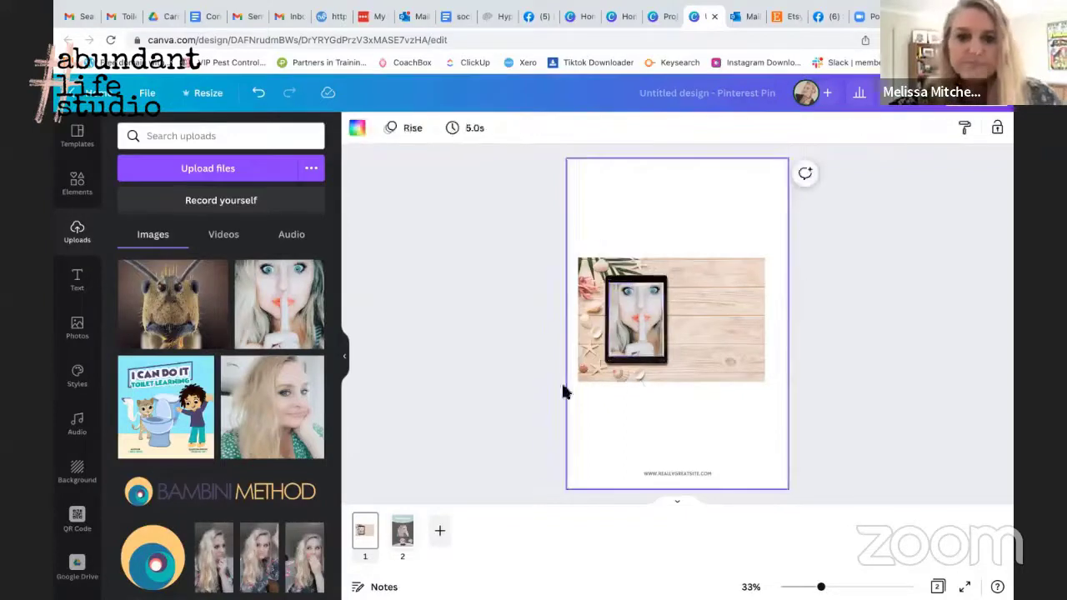
pyautogui.click(77, 184)
pyautogui.write('shade')
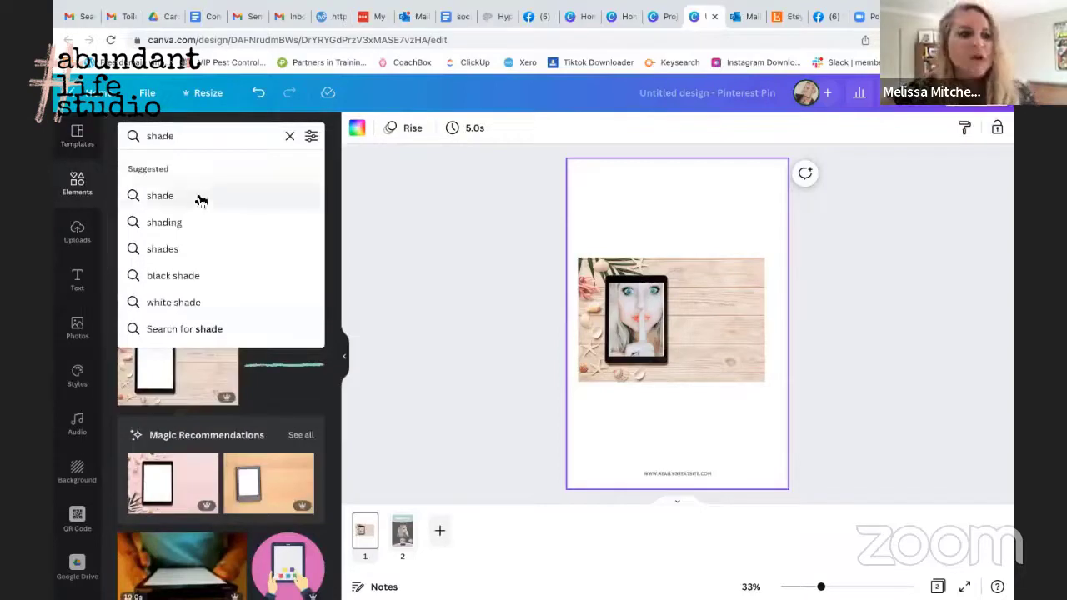
# - Add a black-to-white shading gradient to the lower page and enlarge it across
pyautogui.click(186, 224)
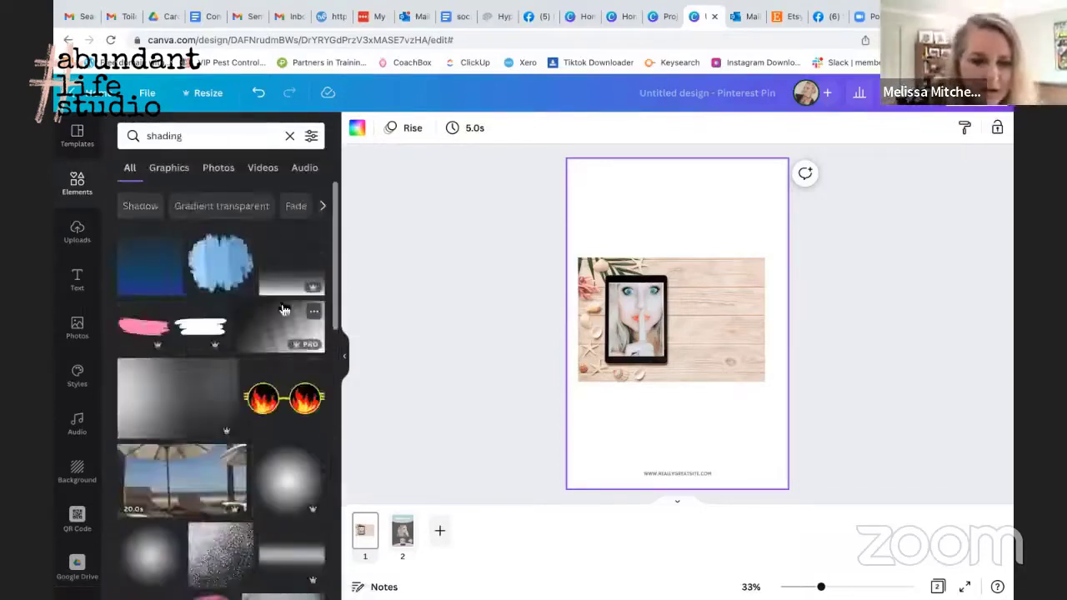
pyautogui.moveTo(283, 311)
pyautogui.mouseDown()
pyautogui.moveTo(533, 310)
pyautogui.moveTo(682, 373)
pyautogui.moveTo(696, 500)
pyautogui.moveTo(688, 472)
pyautogui.mouseUp()
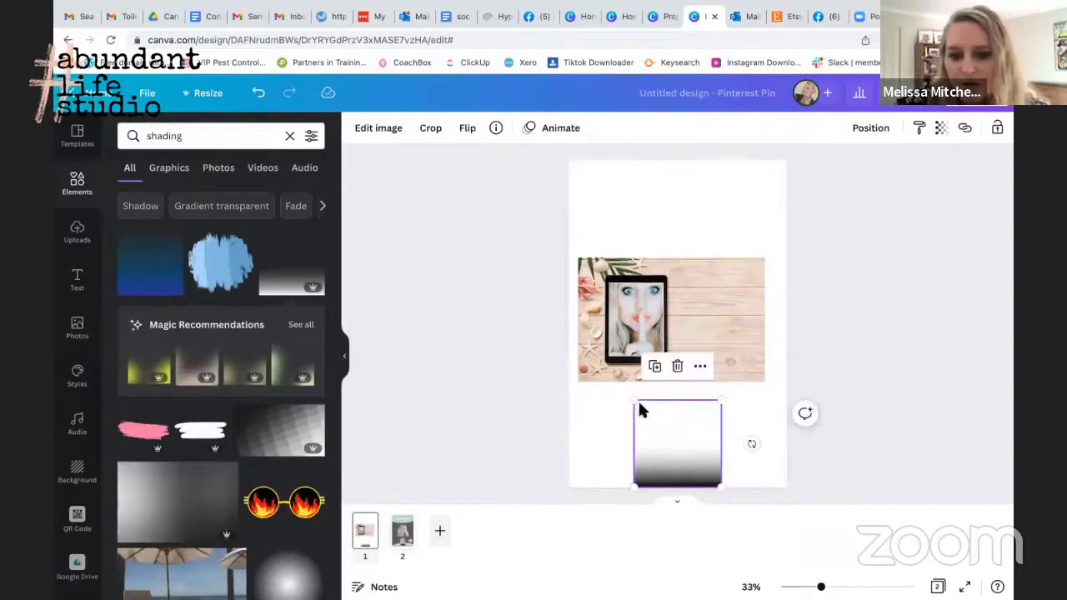
pyautogui.moveTo(637, 402); pyautogui.dragTo(528, 376)
pyautogui.moveTo(721, 336); pyautogui.dragTo(883, 271)
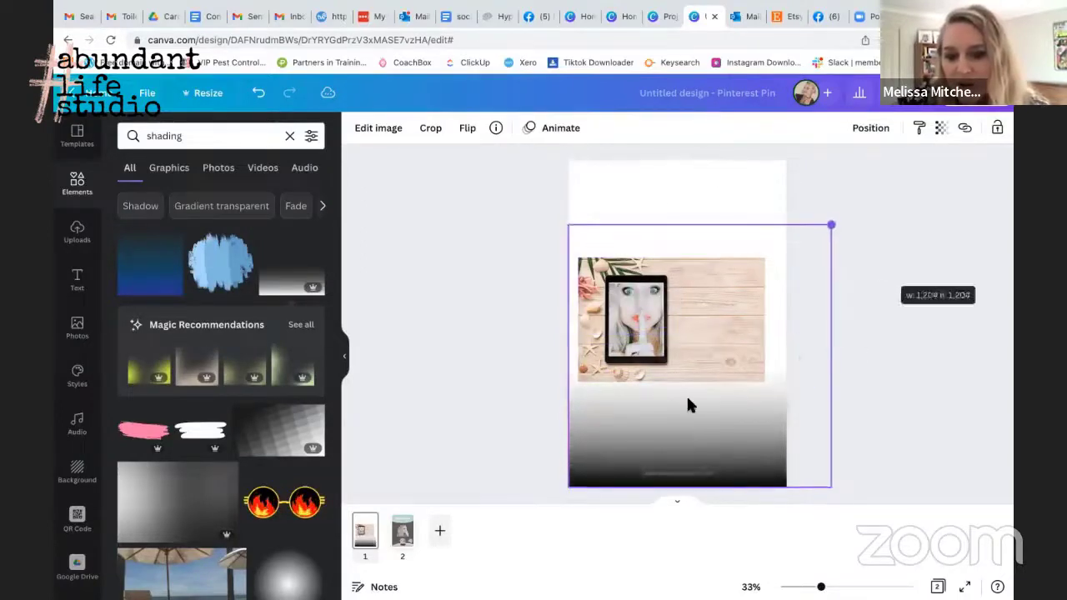
pyautogui.click(458, 385)
pyautogui.click(634, 428)
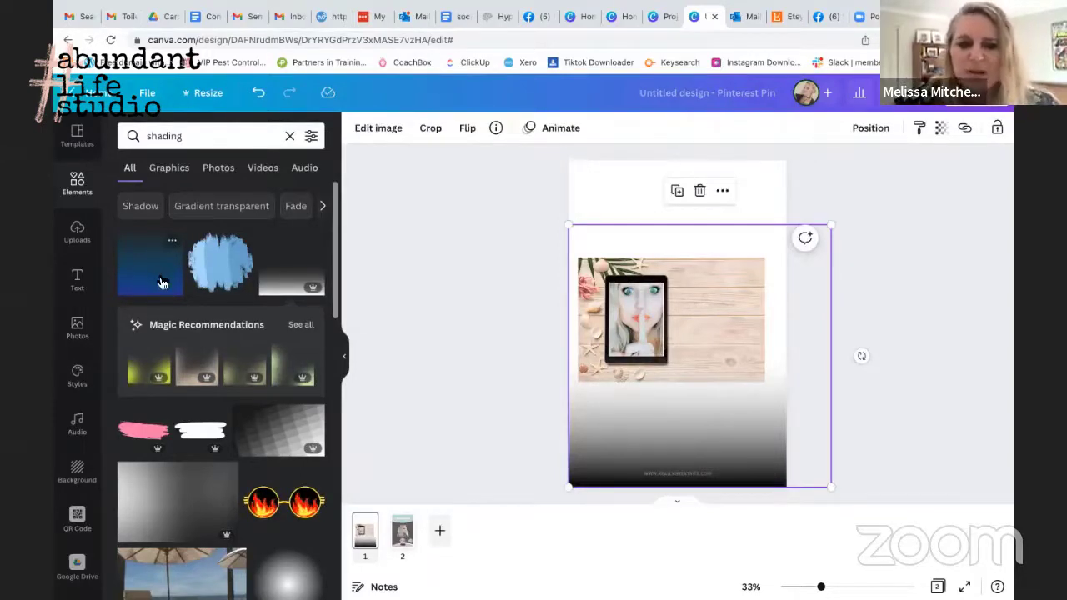
# - Add a dark blurred shadow graphic and move it beneath the tablet image
pyautogui.click(324, 209)
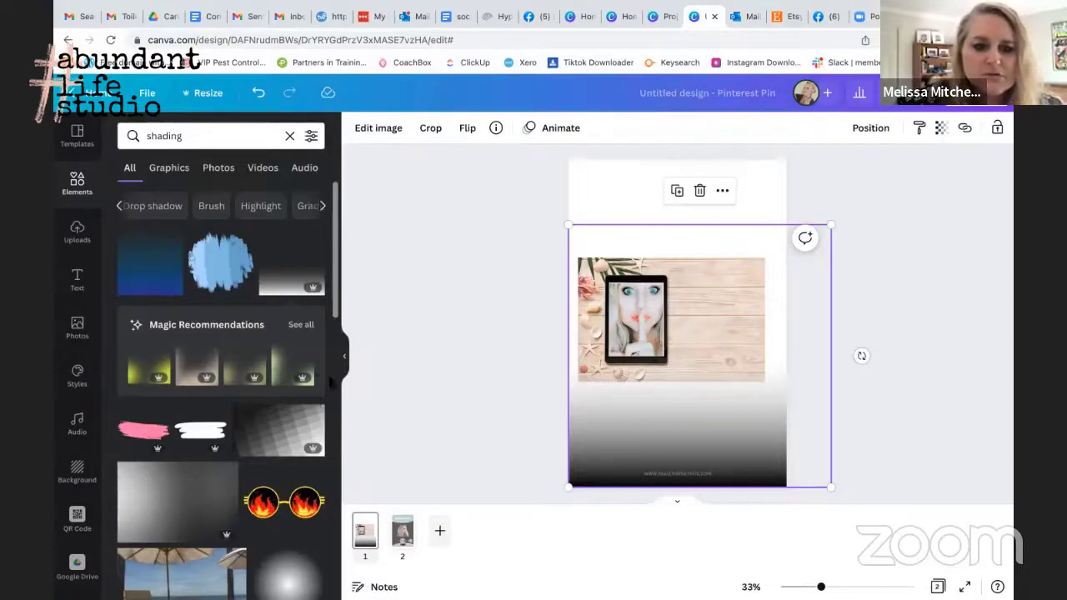
pyautogui.moveTo(334, 309); pyautogui.dragTo(342, 470)
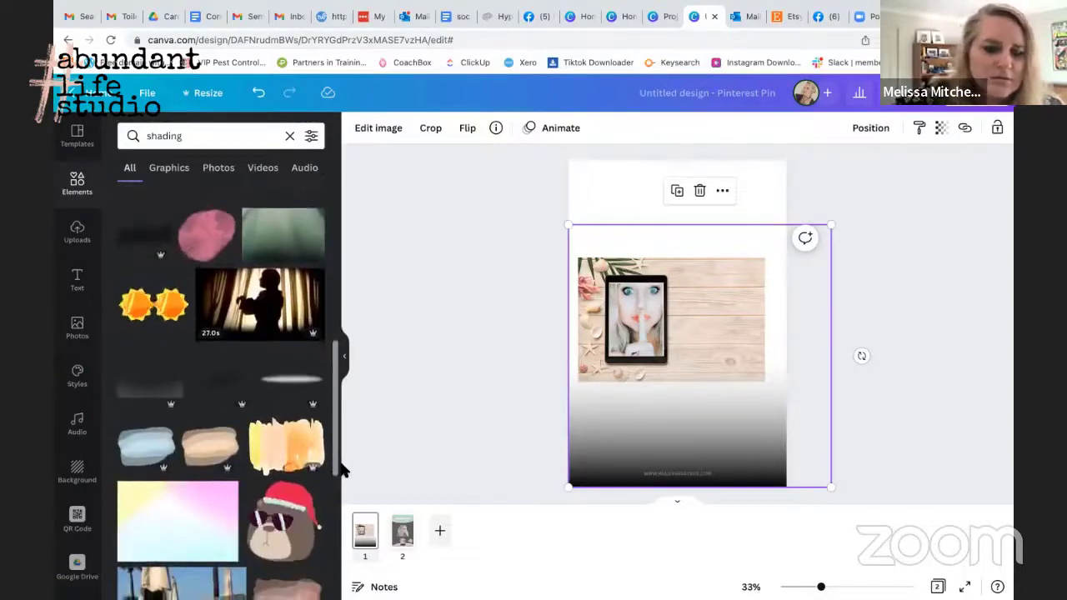
pyautogui.click(225, 380)
pyautogui.moveTo(693, 325); pyautogui.dragTo(683, 387)
# - Delete the gradient and widen the shadow to the left and right
pyautogui.click(703, 458)
pyautogui.press('Delete')
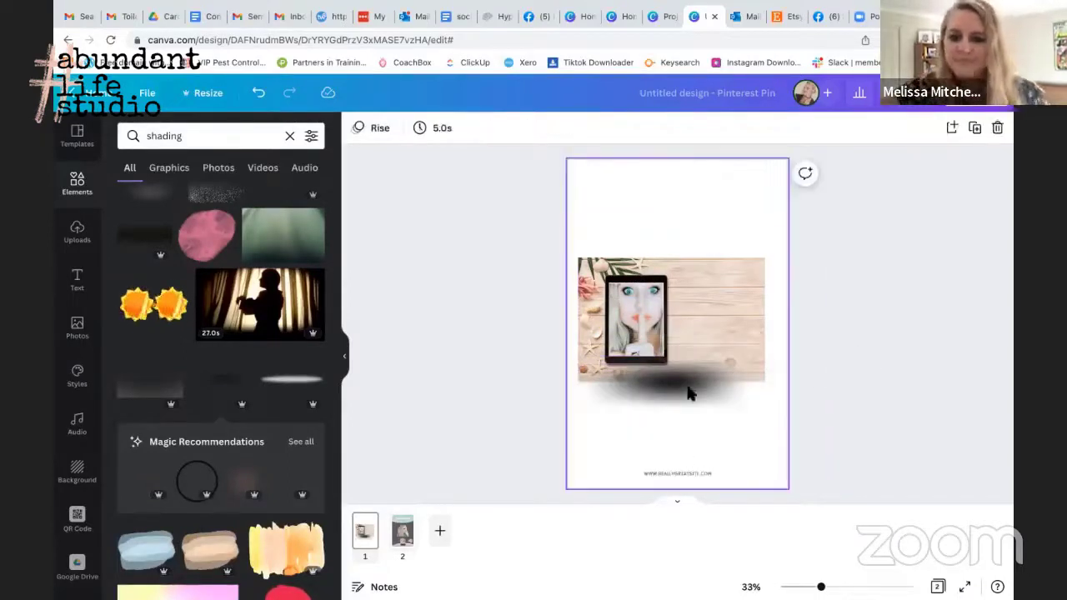
pyautogui.moveTo(684, 385); pyautogui.dragTo(684, 392)
pyautogui.moveTo(578, 368)
pyautogui.mouseDown()
pyautogui.moveTo(536, 350)
pyautogui.moveTo(552, 357)
pyautogui.mouseUp()
pyautogui.moveTo(753, 358); pyautogui.dragTo(781, 348)
# - Send the shadow backward behind the wood image and centre it under the image
pyautogui.click(868, 132)
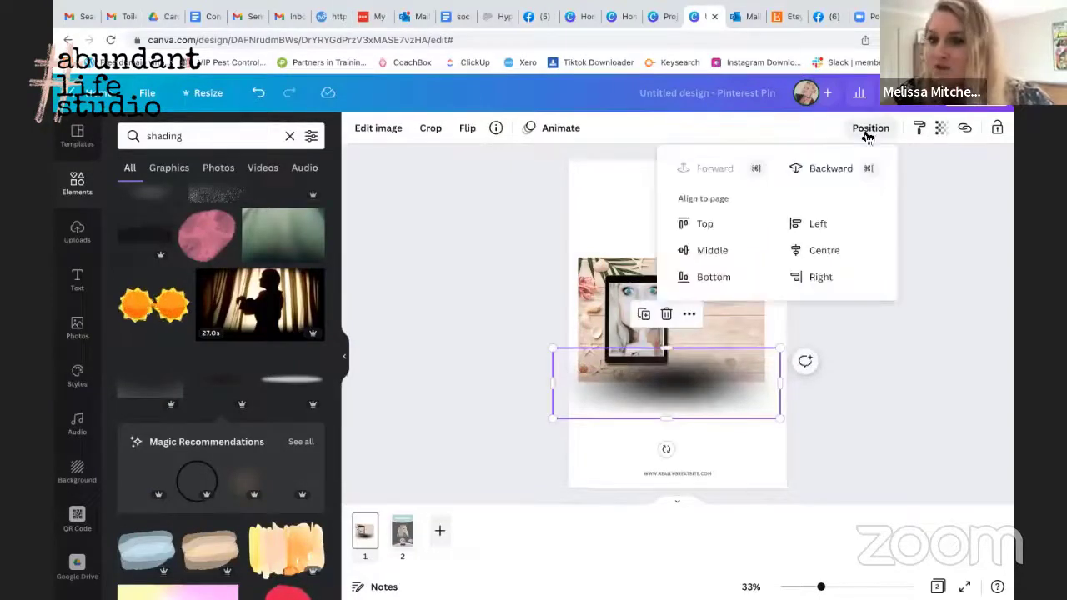
pyautogui.click(831, 170)
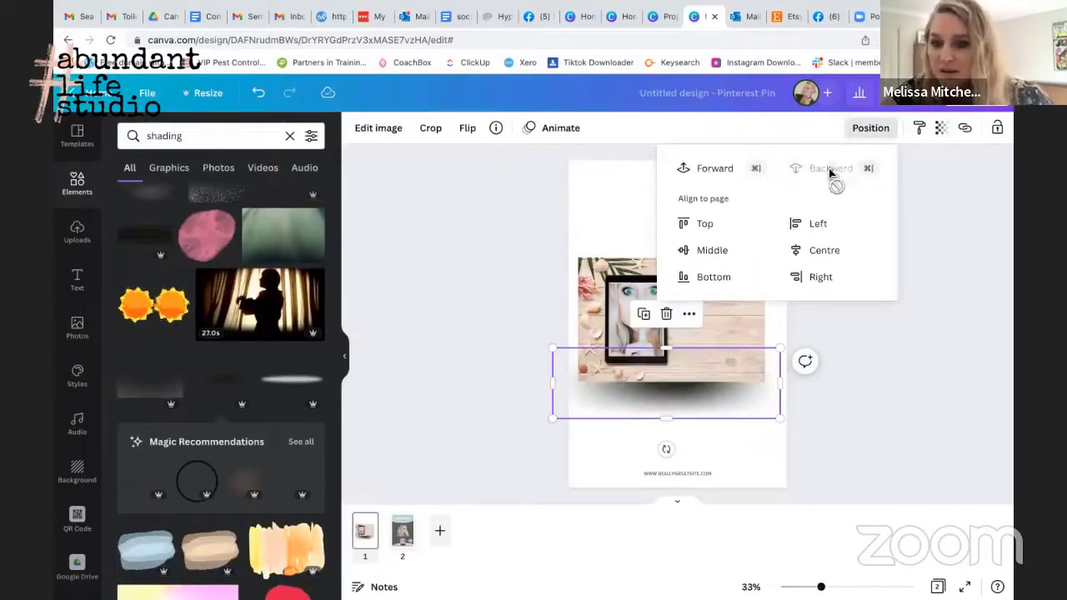
pyautogui.click(901, 352)
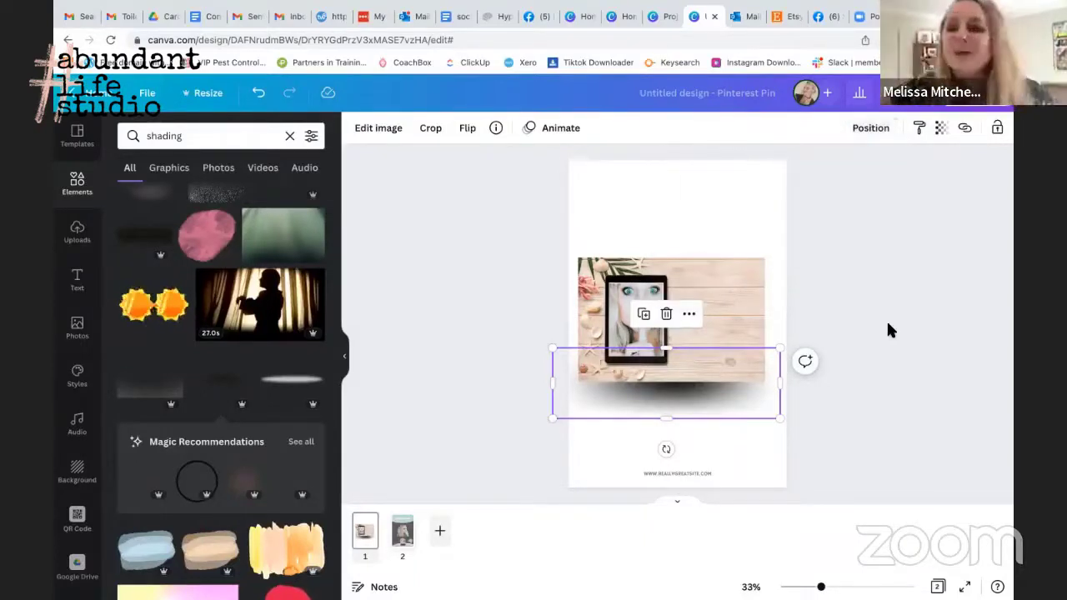
pyautogui.click(886, 321)
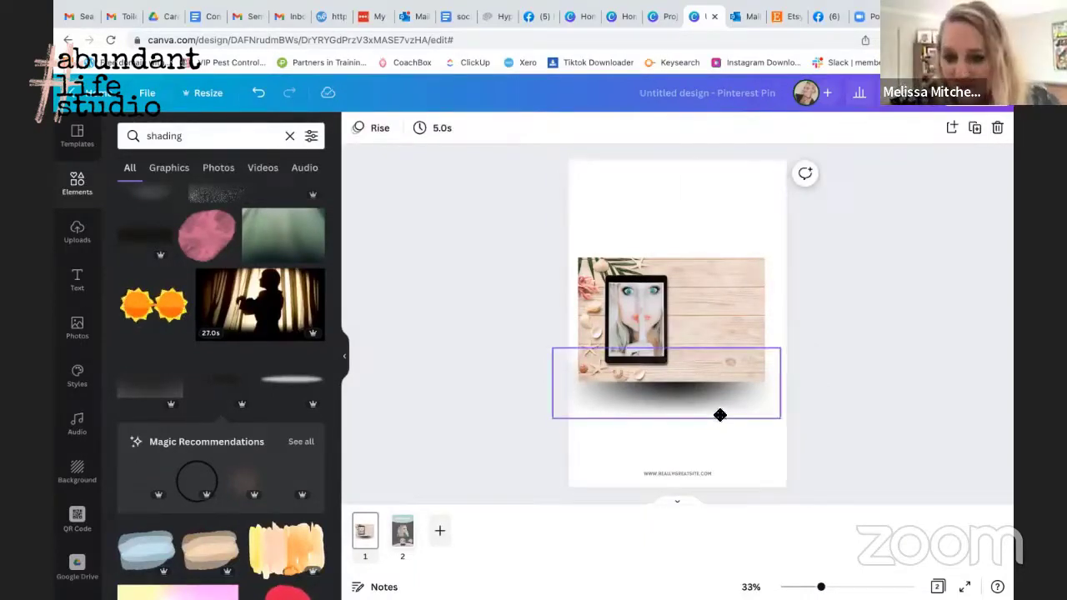
pyautogui.moveTo(722, 415); pyautogui.dragTo(717, 401)
pyautogui.click(911, 335)
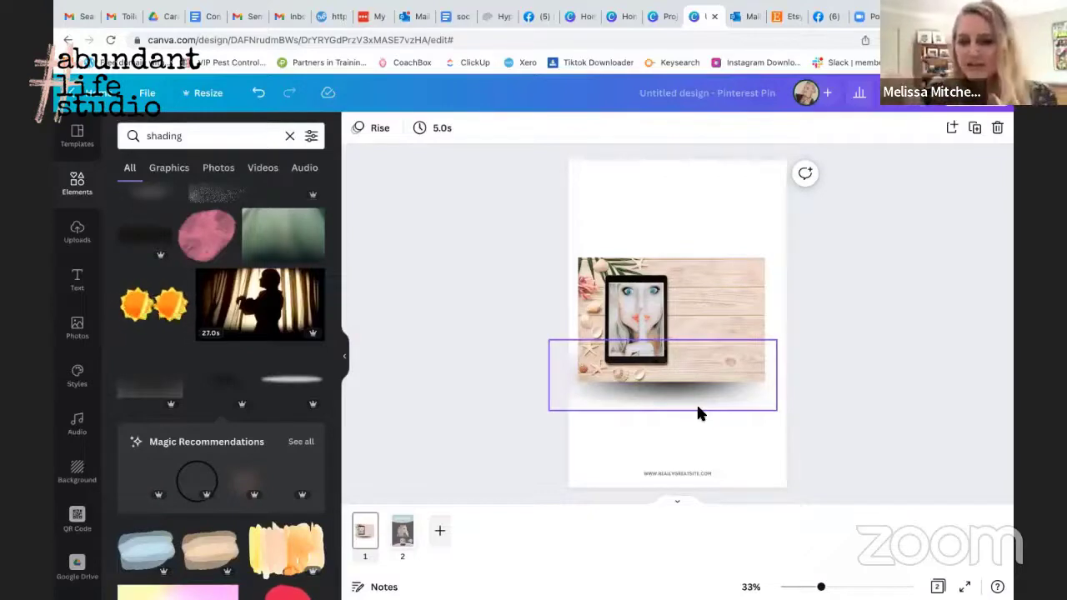
pyautogui.click(638, 322)
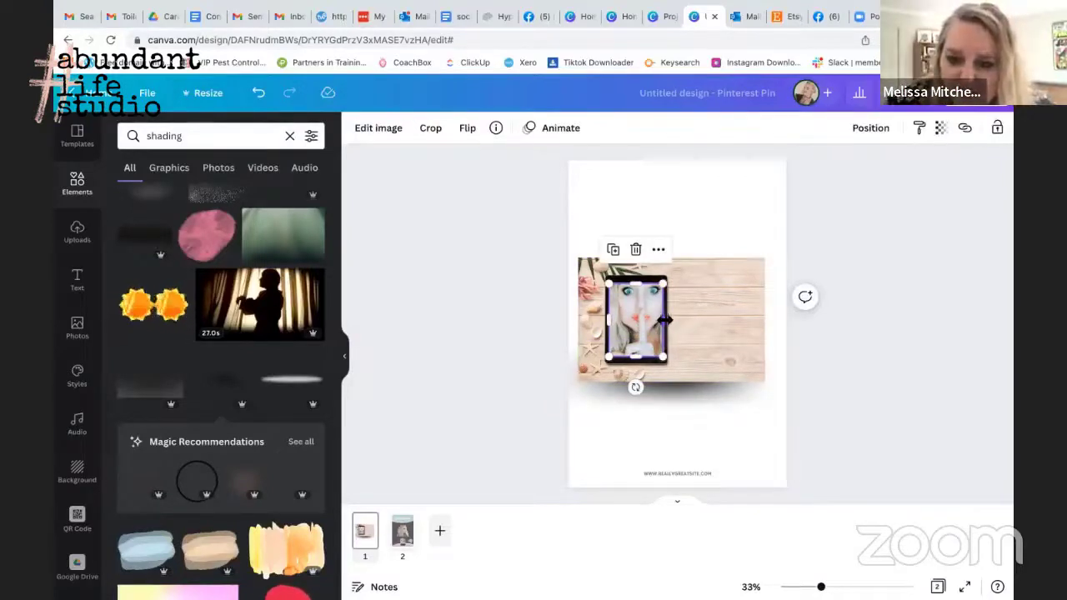
pyautogui.moveTo(664, 322); pyautogui.dragTo(665, 321)
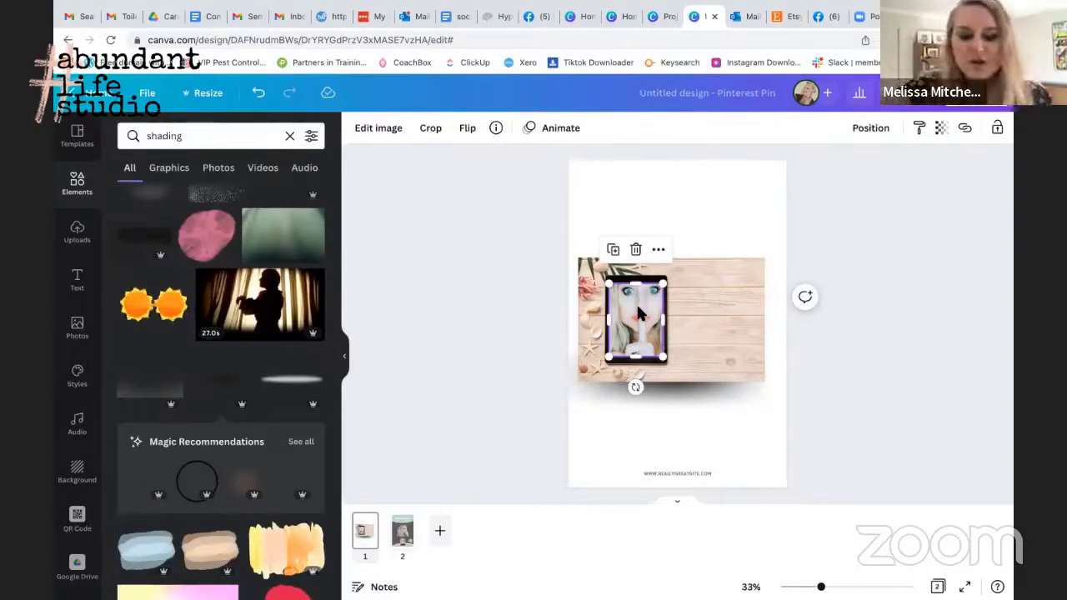
pyautogui.click(711, 198)
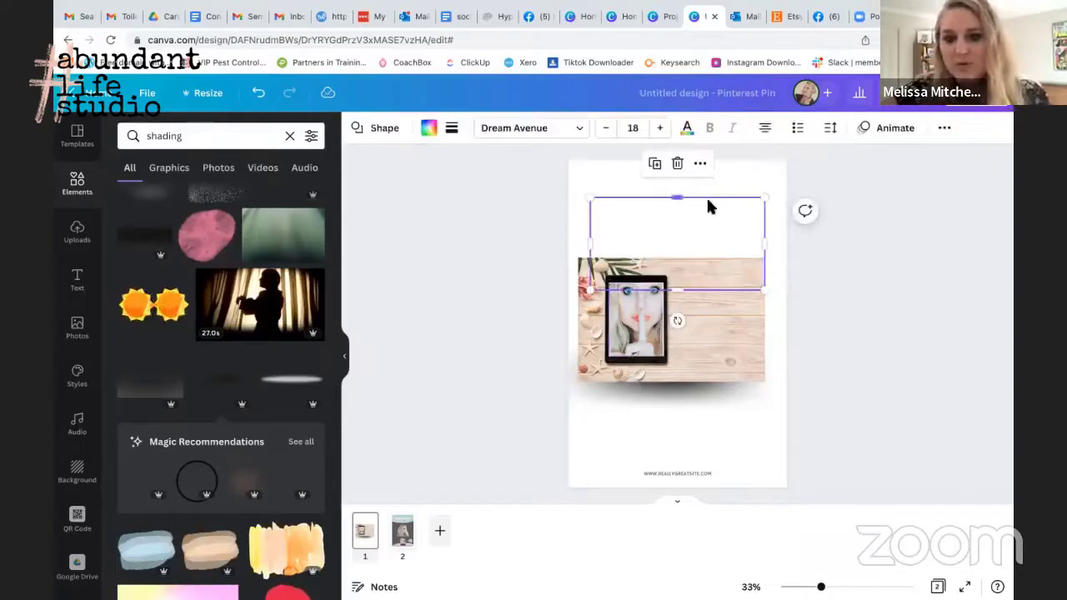
pyautogui.click(742, 180)
pyautogui.click(636, 333)
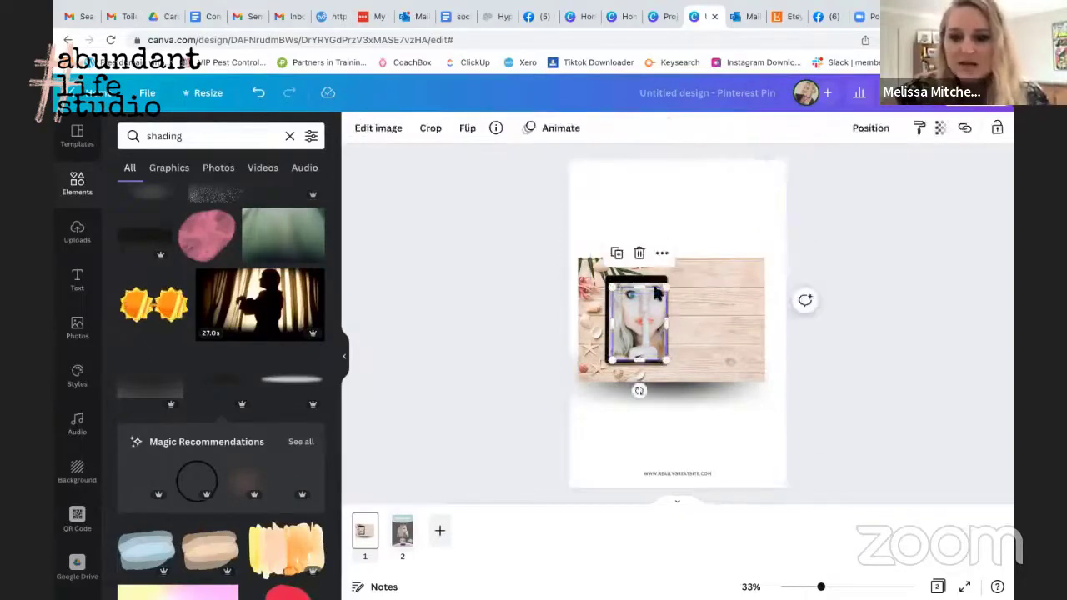
pyautogui.moveTo(638, 340); pyautogui.dragTo(654, 315)
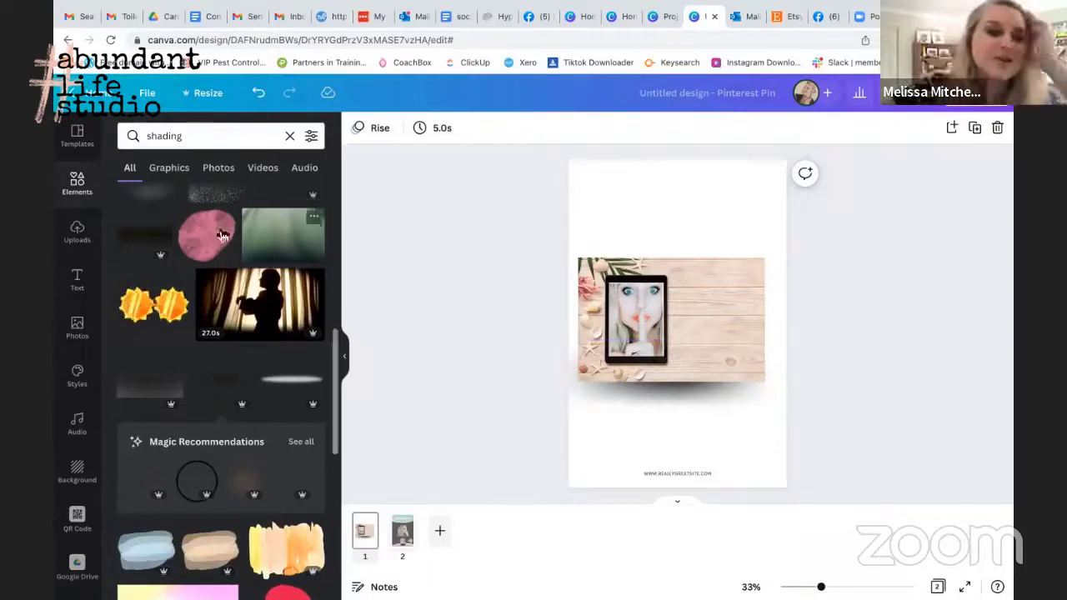
# - Add the white wood-plank stock photo and stretch it across the bottom of the page
pyautogui.click(77, 330)
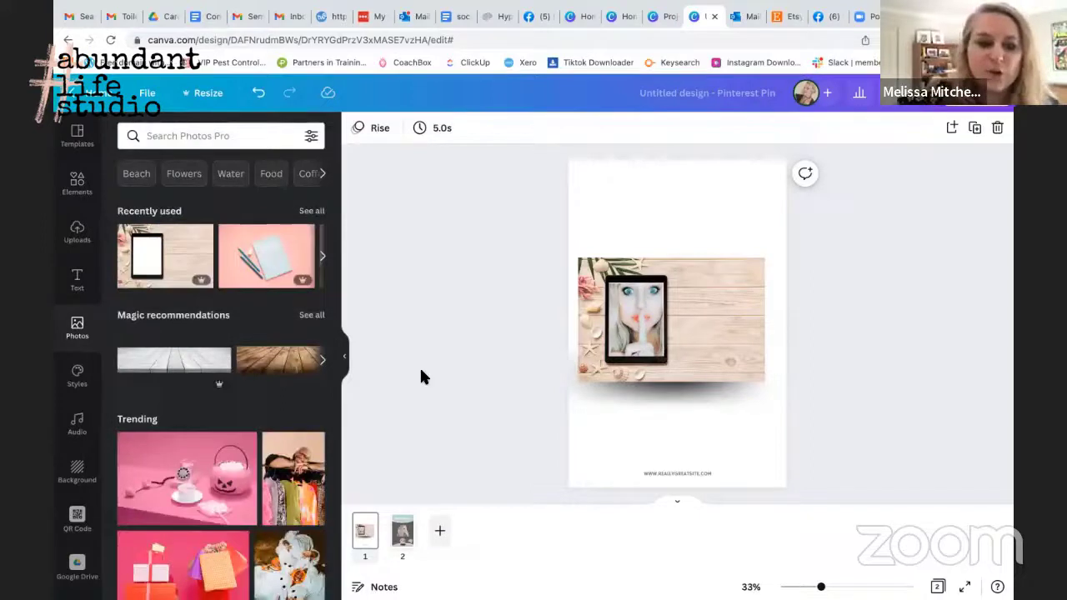
pyautogui.click(167, 363)
pyautogui.moveTo(698, 327); pyautogui.dragTo(700, 443)
pyautogui.moveTo(590, 429); pyautogui.dragTo(553, 415)
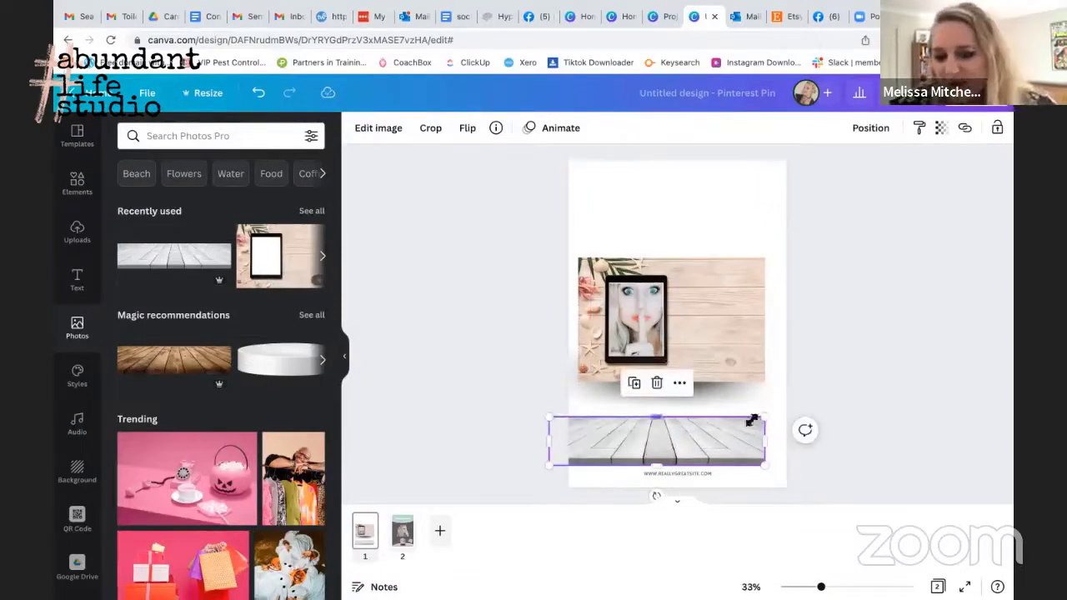
pyautogui.moveTo(768, 414); pyautogui.dragTo(831, 388)
# - Clear away the website text, tablet and portrait photos, and the pink cursor graphic
pyautogui.moveTo(711, 474); pyautogui.dragTo(423, 390)
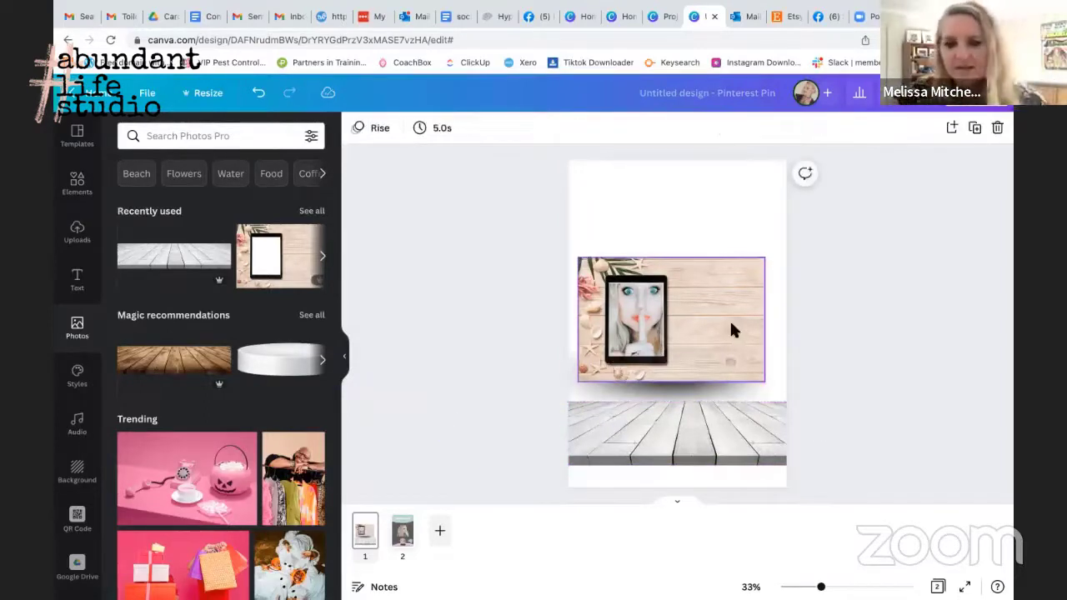
pyautogui.moveTo(732, 330); pyautogui.dragTo(543, 262)
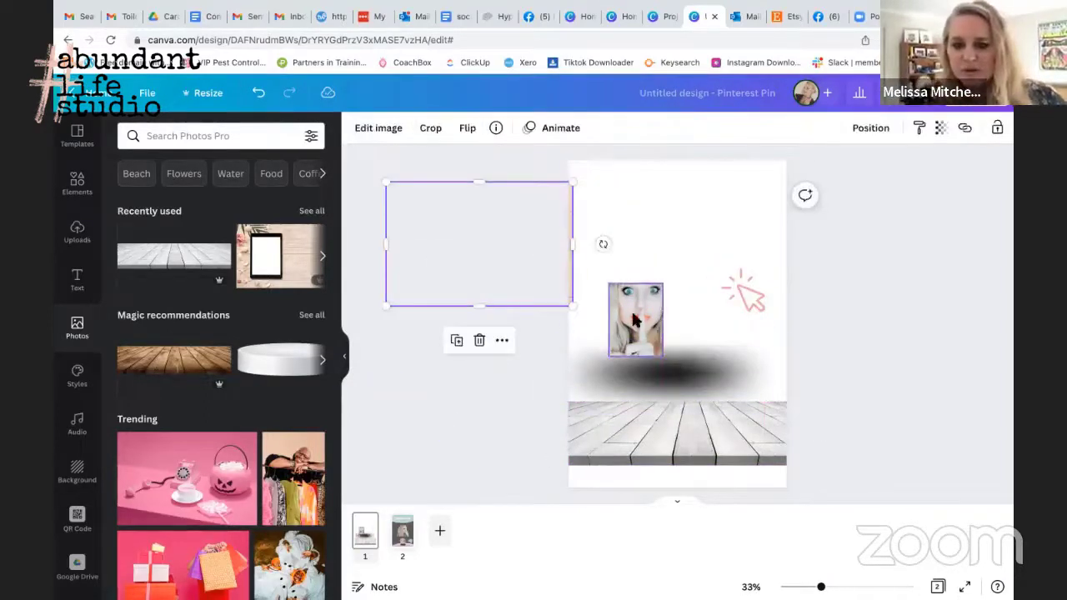
pyautogui.moveTo(635, 319); pyautogui.dragTo(407, 290)
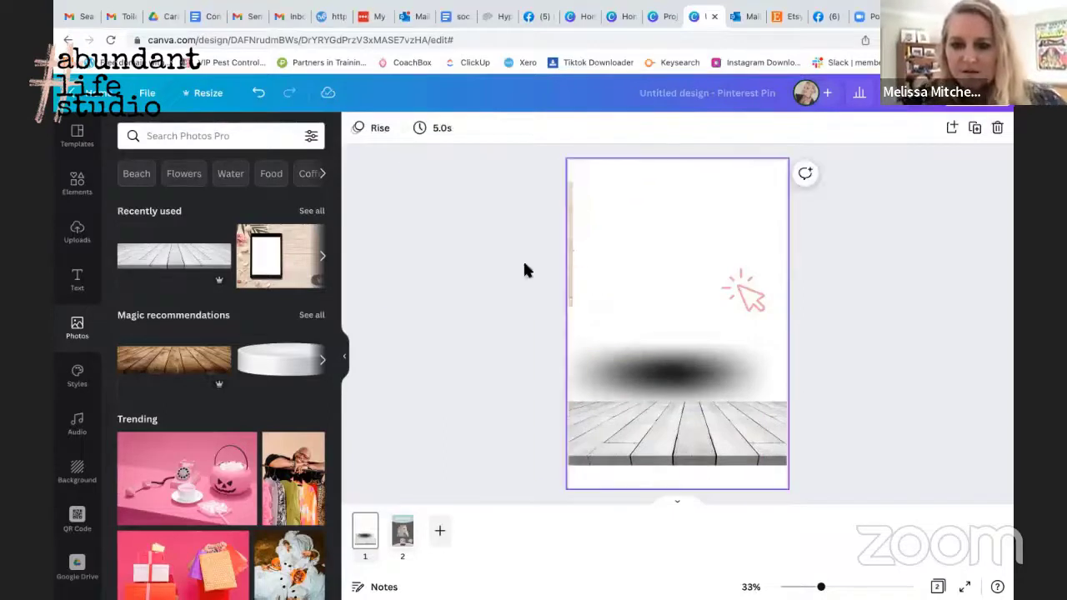
pyautogui.click(504, 285)
pyautogui.press('Delete')
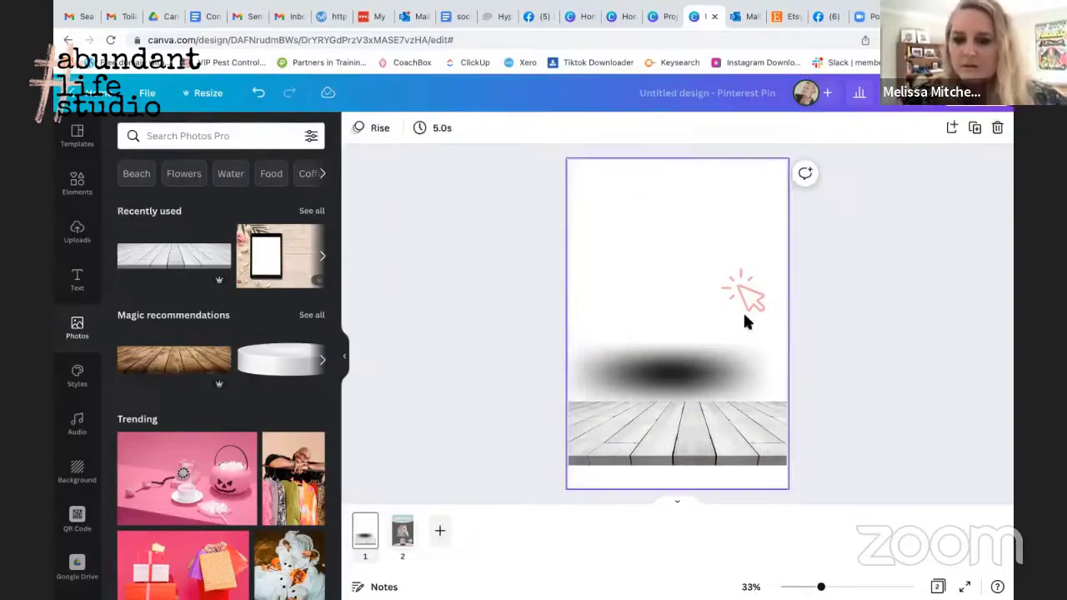
pyautogui.click(739, 292)
pyautogui.press('Delete')
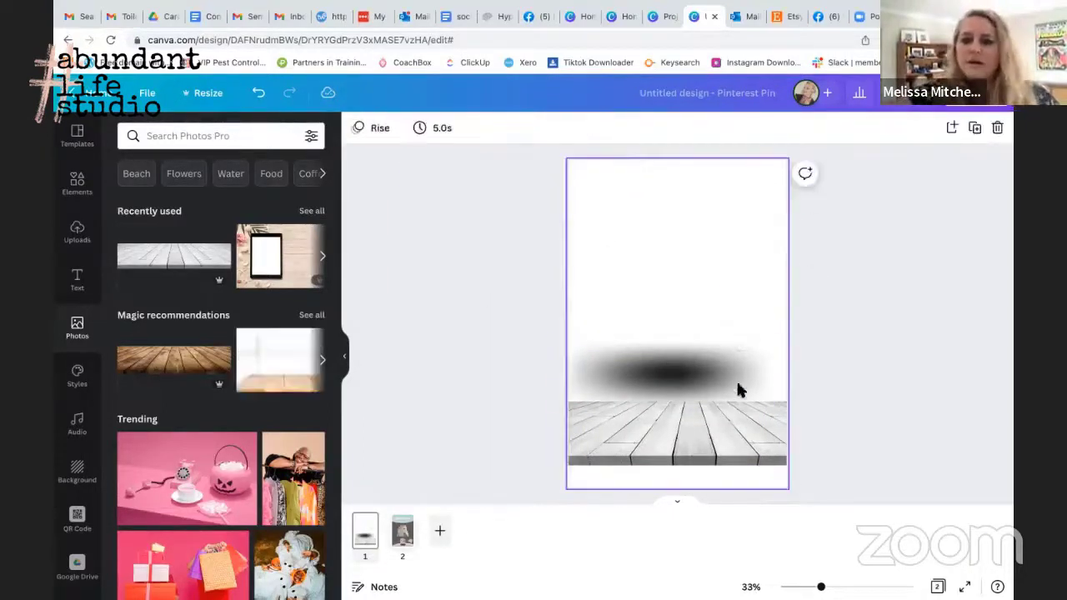
# - Move the blurred shadow image down beneath the wood-plank floor
pyautogui.click(691, 374)
pyautogui.moveTo(691, 374); pyautogui.dragTo(705, 464)
pyautogui.click(864, 392)
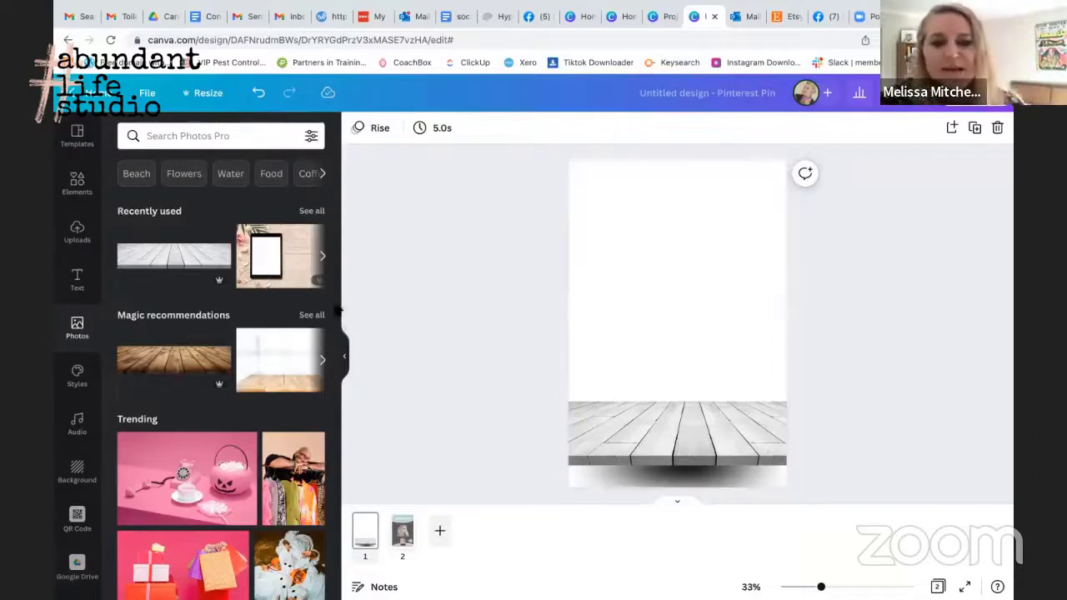
# - Leave the Pinterest pin design and return to the Canva home screen
pyautogui.click(88, 98)
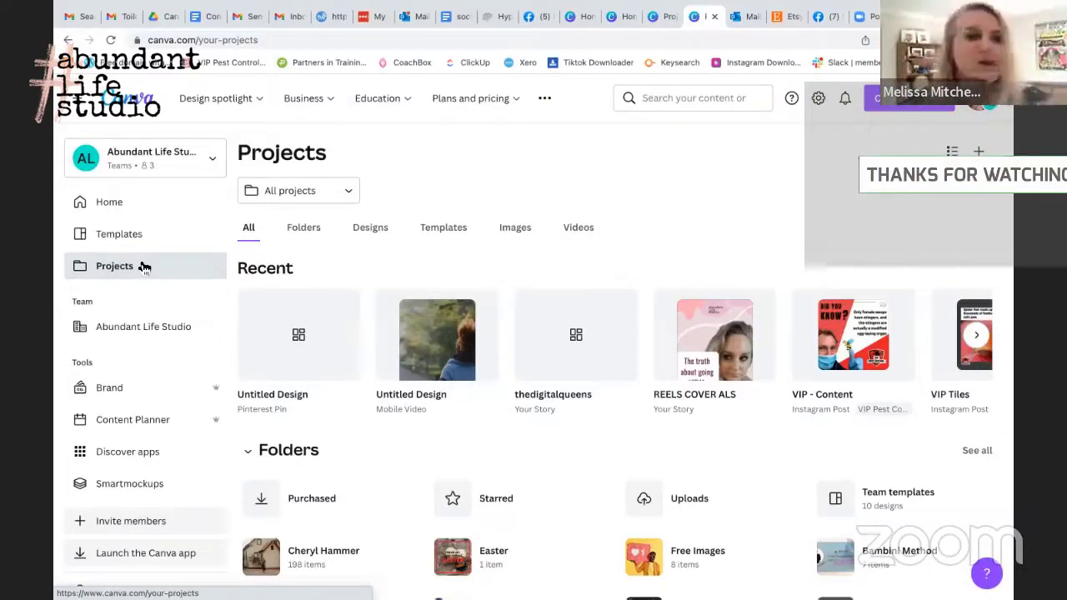
# - Select the Untitled Design Pinterest Pin and confirm moving it to the trash
pyautogui.moveTo(467, 98)
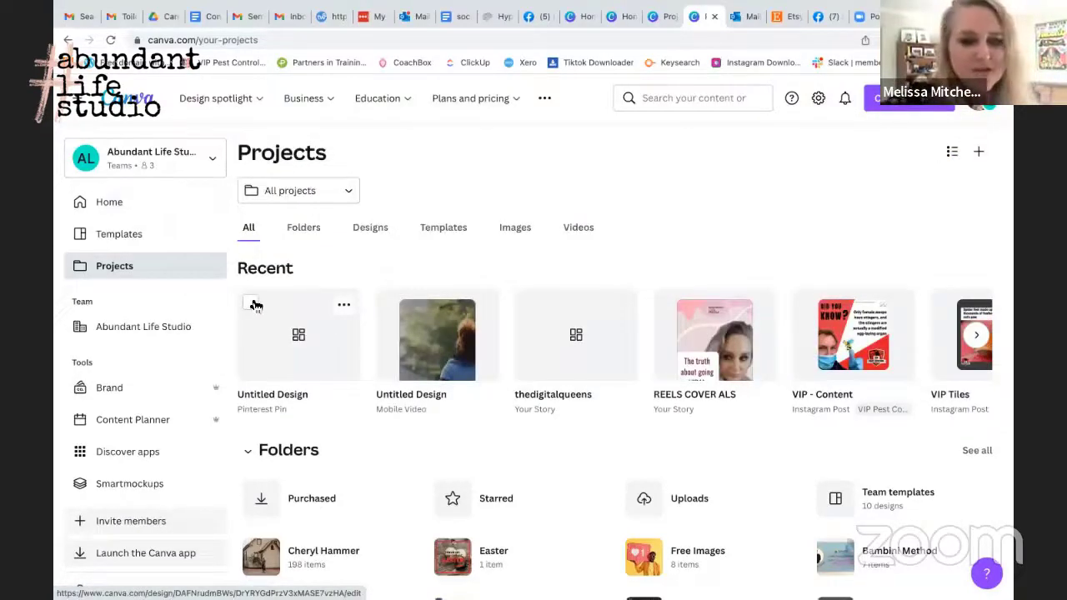
pyautogui.click(251, 303)
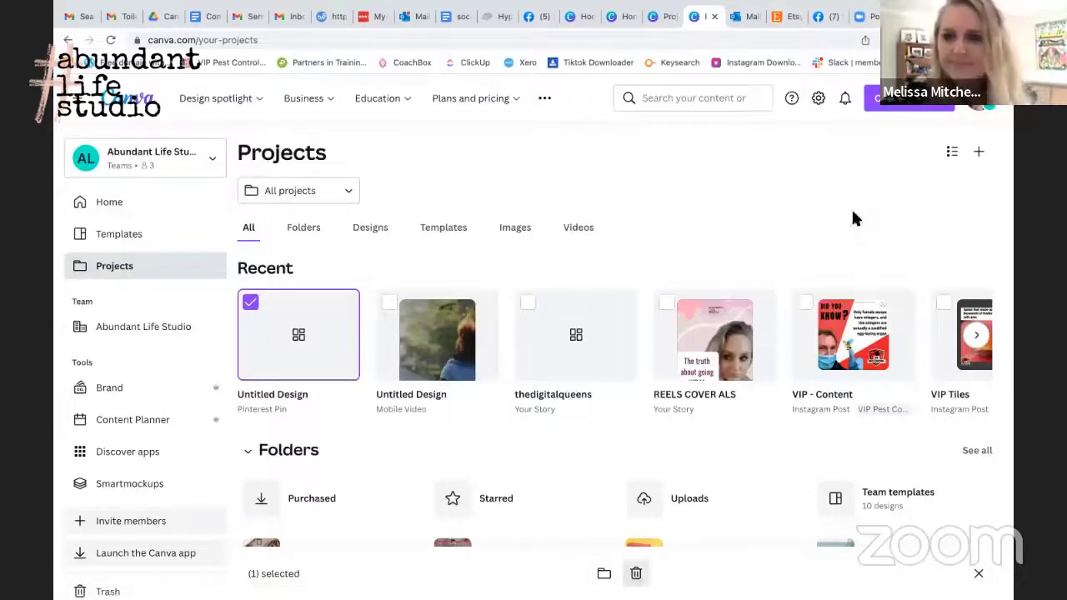
pyautogui.click(636, 573)
pyautogui.click(659, 357)
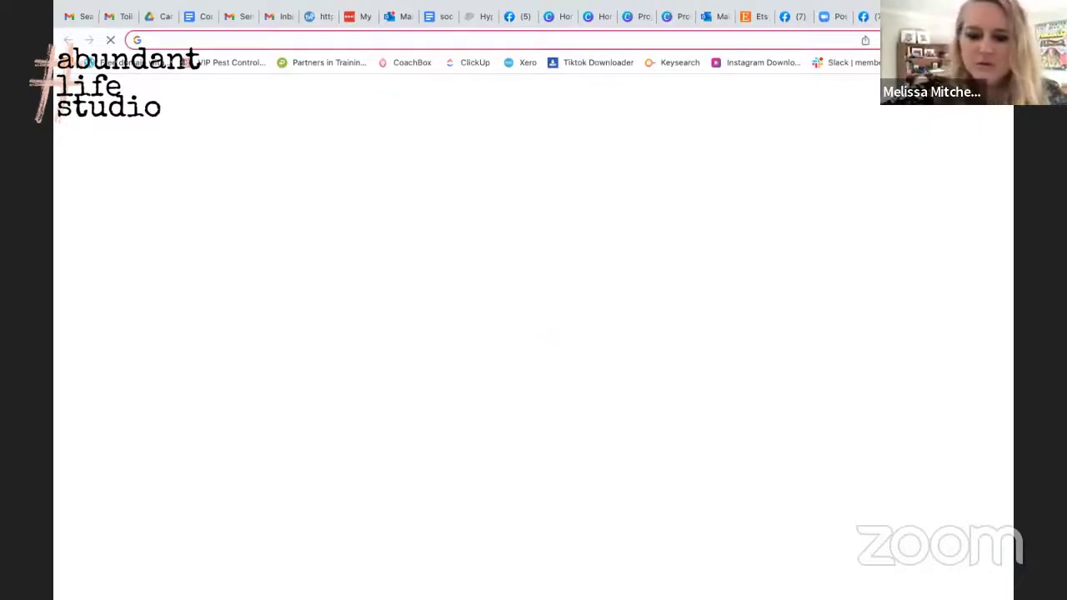
# - Search Google for 'linkedin', open its login page, choose the saved account and re-enter the password
pyautogui.hotkey('ctrl', 't')
pyautogui.write('linkedi')
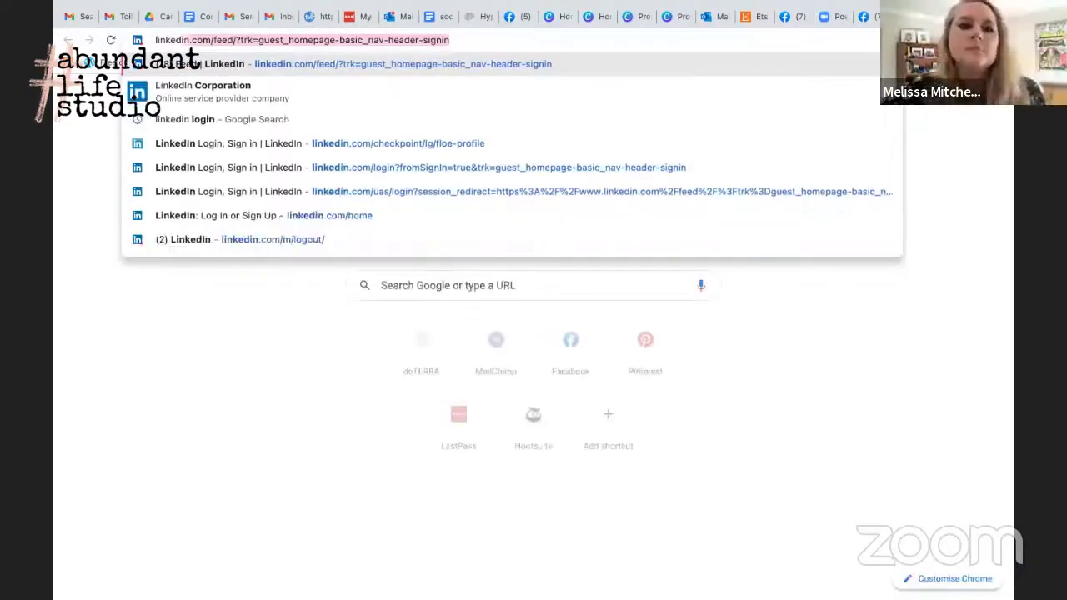
pyautogui.write('n')
pyautogui.press('Return')
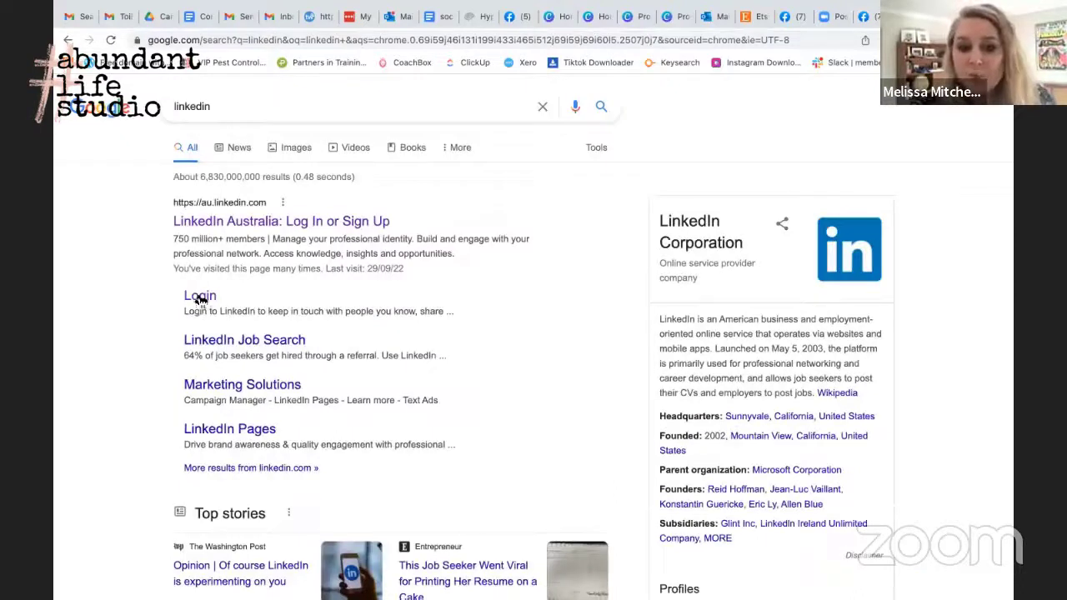
pyautogui.click(200, 297)
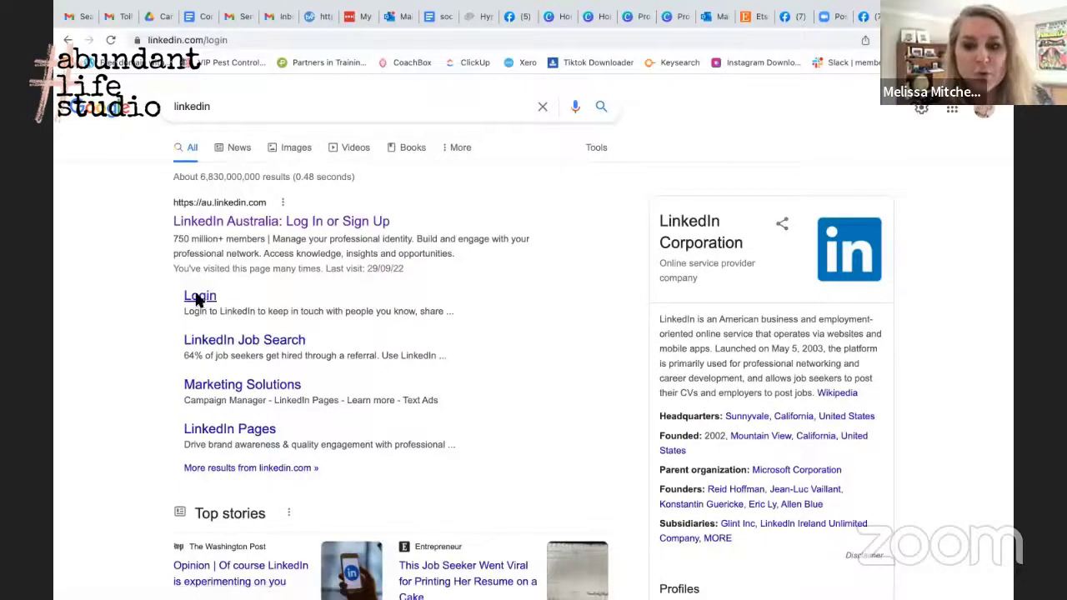
pyautogui.click(435, 354)
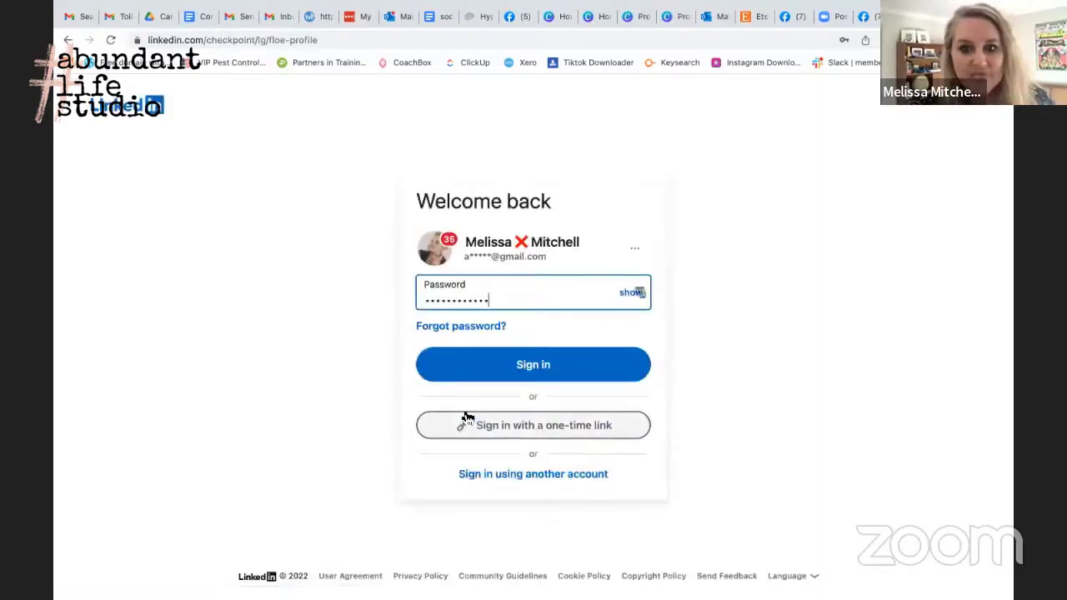
pyautogui.hotkey('ctrl', 'a')
pyautogui.press('BackSpace')
pyautogui.write('a')
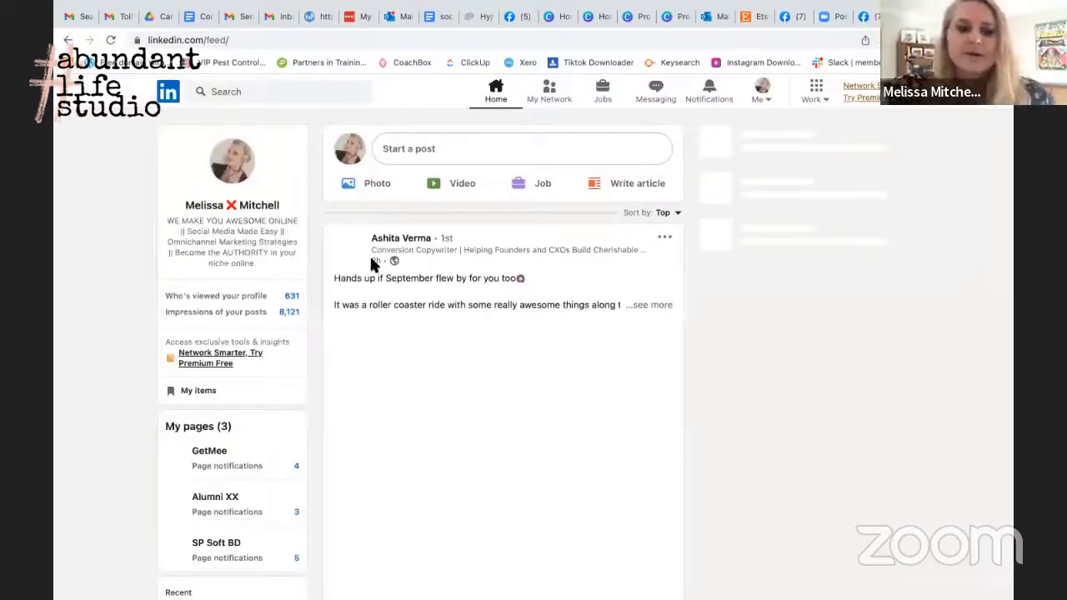
# - Search LinkedIn for 'square', pick the Square Penny suggestion and open its company page
pyautogui.click(298, 91)
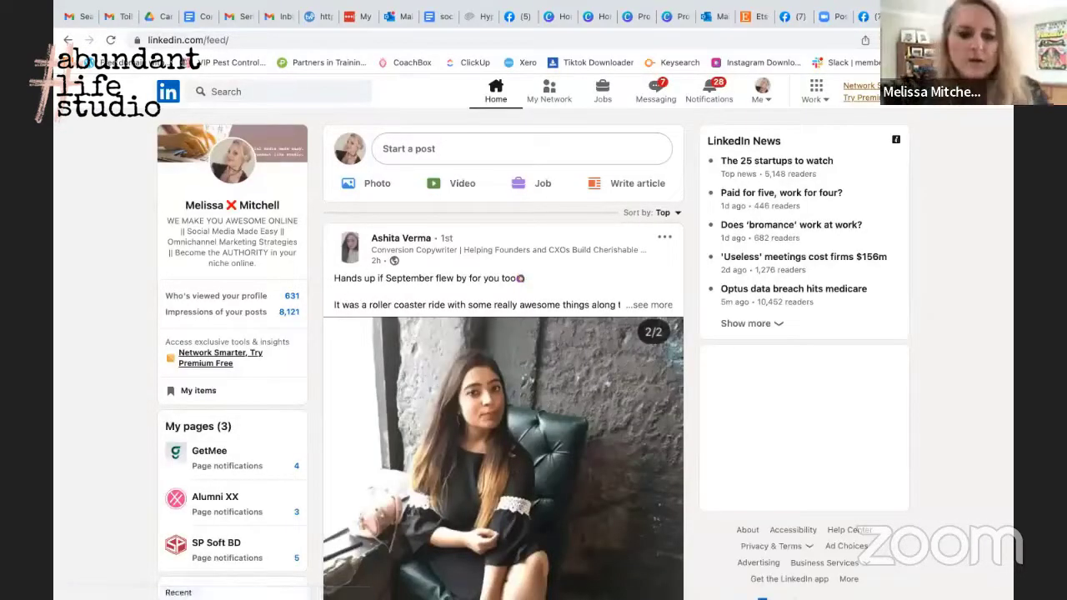
pyautogui.write('square')
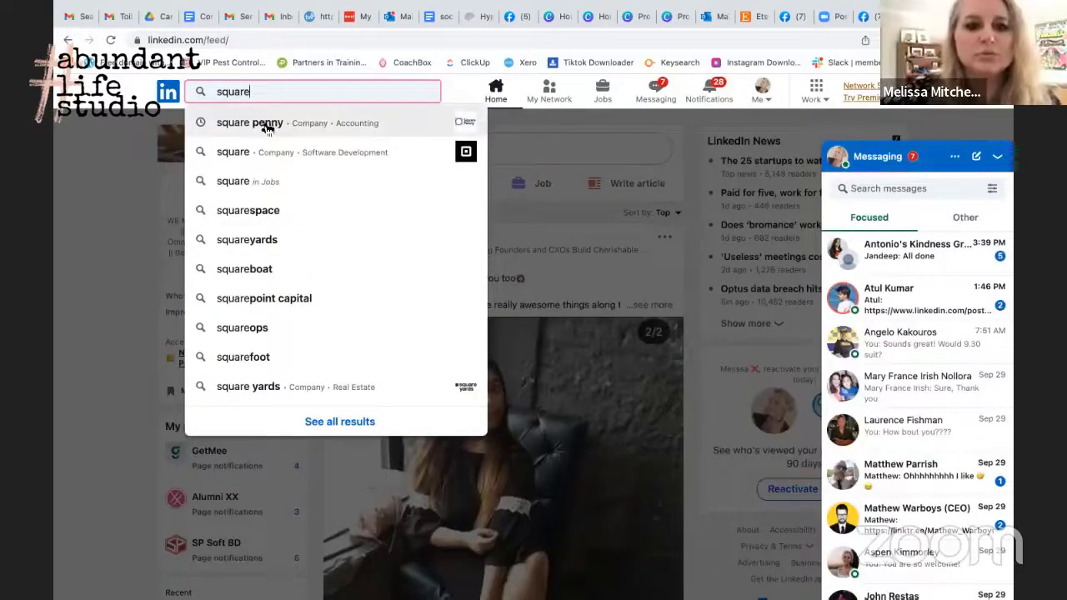
pyautogui.click(258, 122)
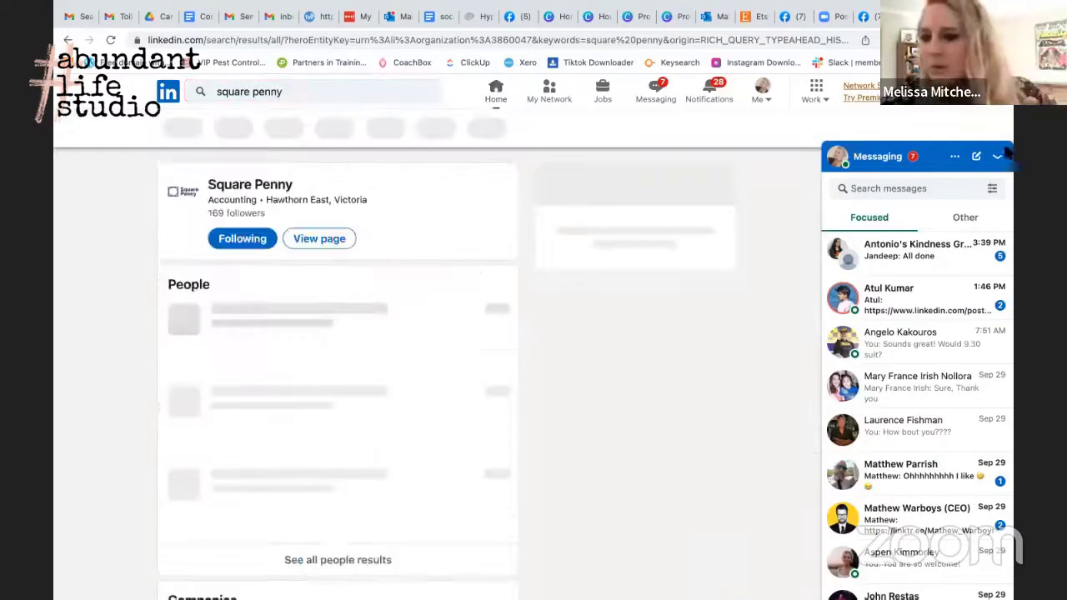
pyautogui.click(1001, 159)
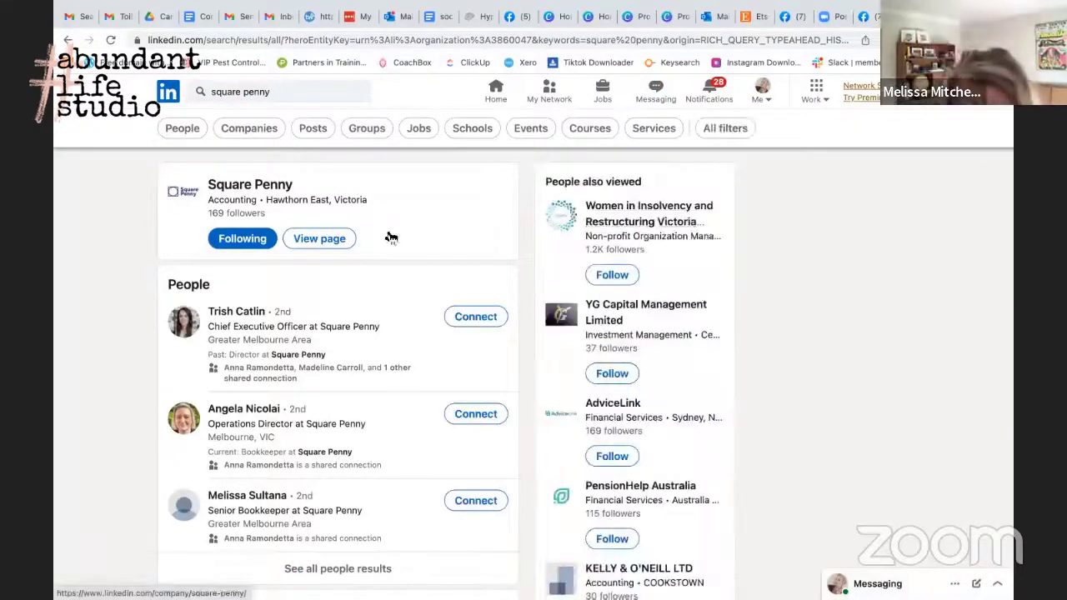
pyautogui.click(269, 192)
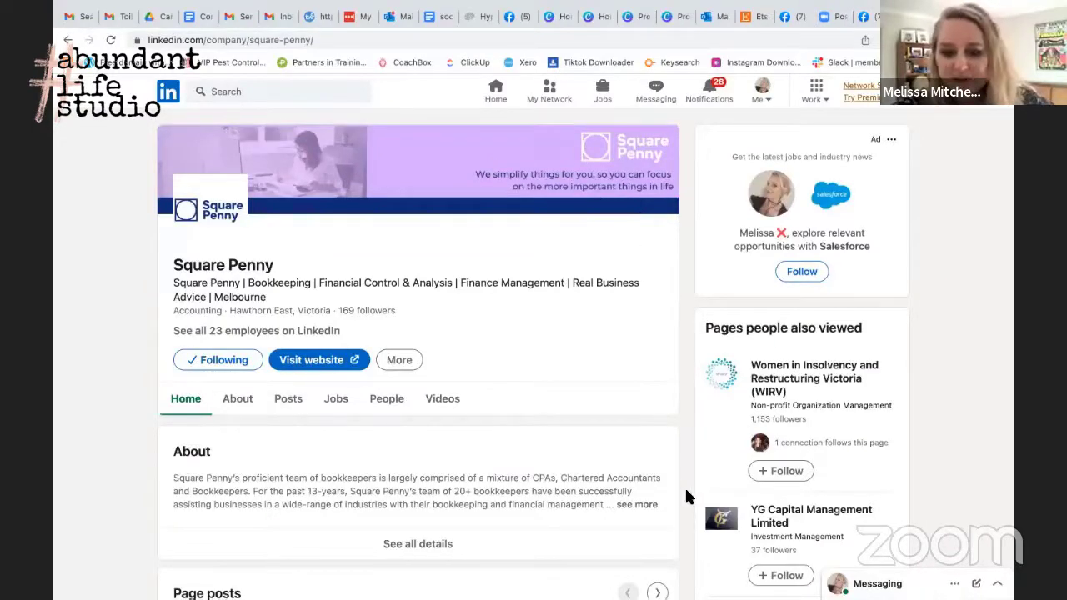
# - Scroll to Square Penny's page posts and open the outsourced-accountants carousel post
pyautogui.scroll(-4, 686, 493)
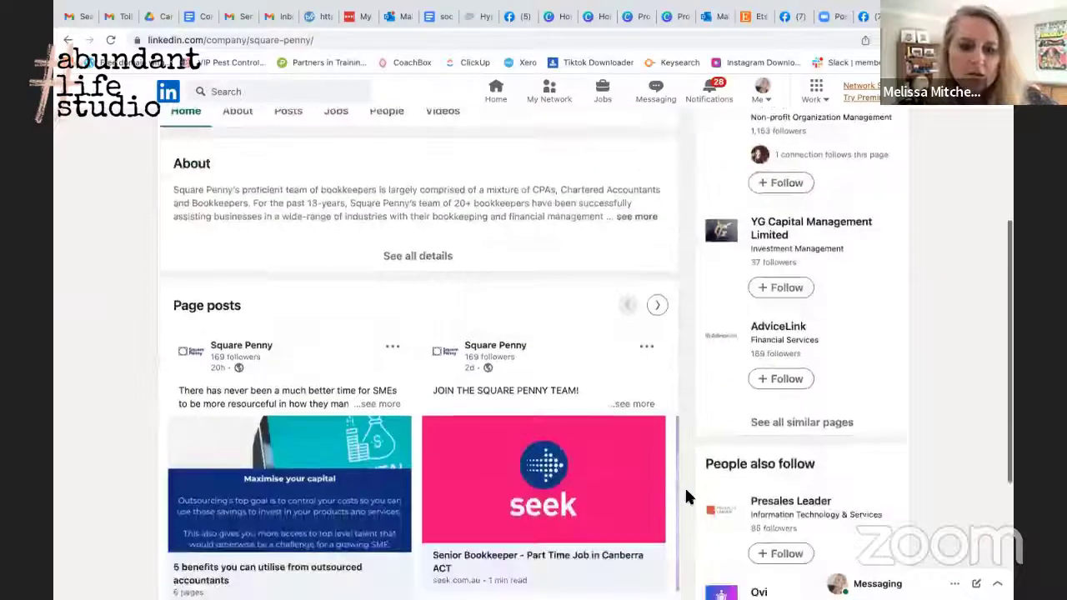
pyautogui.scroll(-1, 691, 498)
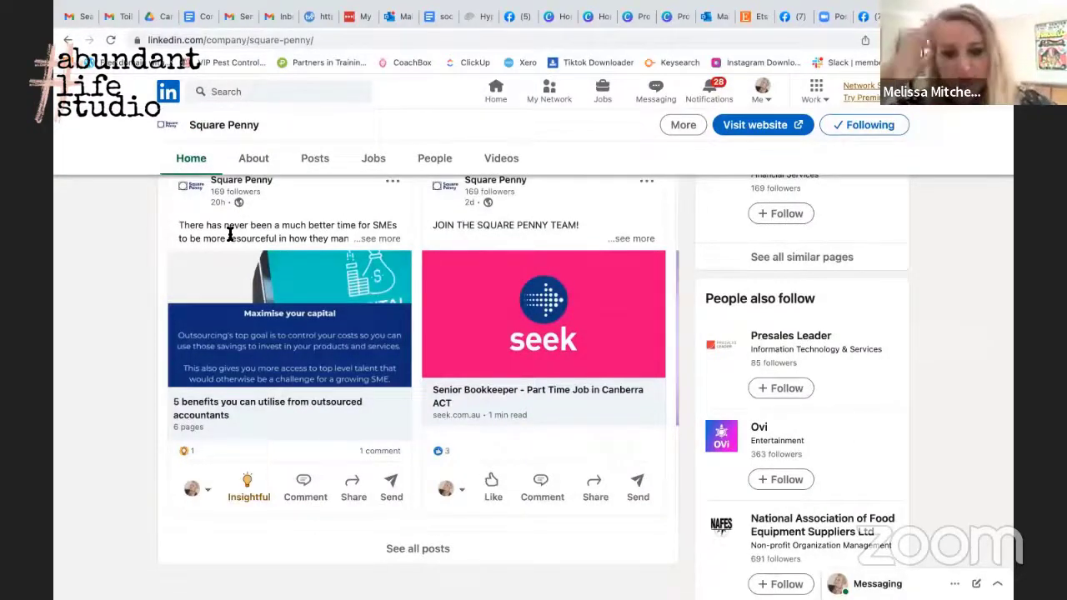
pyautogui.click(278, 271)
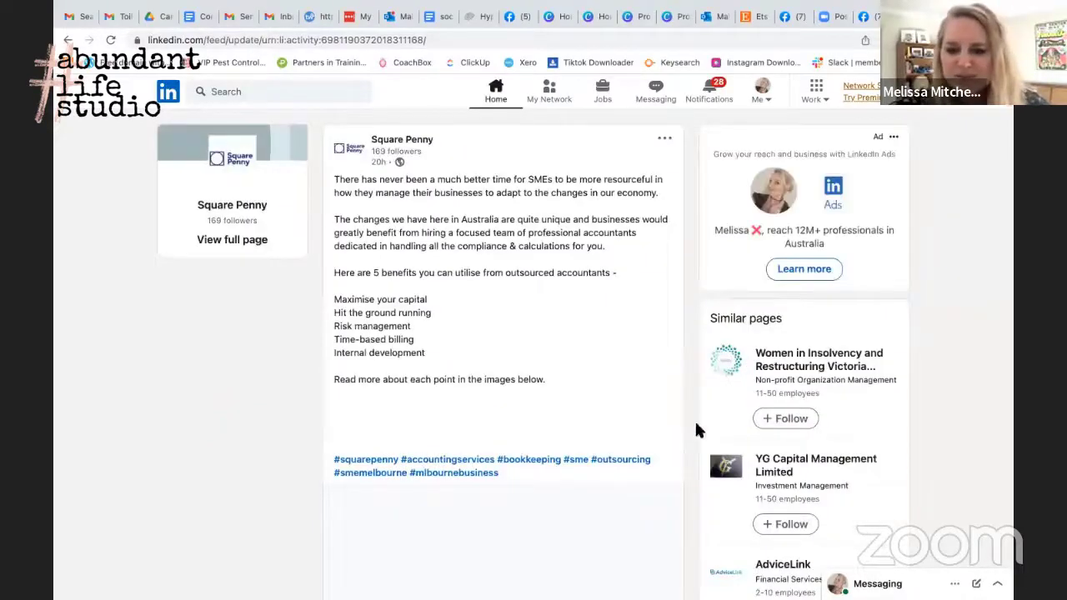
# - Page through the carousel to its final contact slide, then return to the Canva tab
pyautogui.scroll(-1, 690, 437)
pyautogui.scroll(-2, 690, 433)
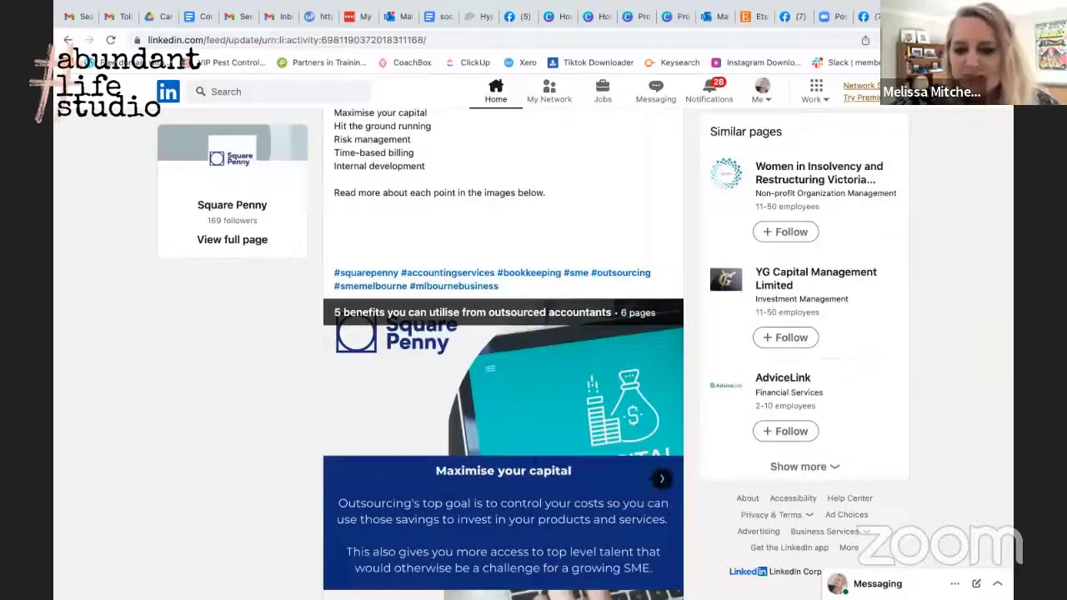
pyautogui.click(660, 482)
pyautogui.click(660, 482)
pyautogui.click(660, 482)
pyautogui.click(660, 480)
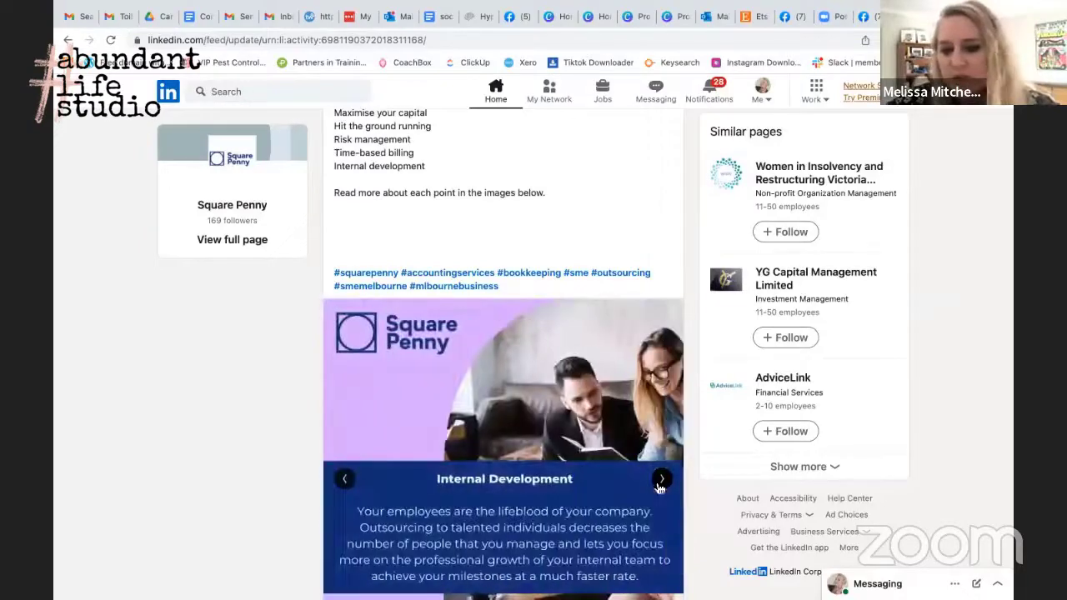
pyautogui.click(660, 480)
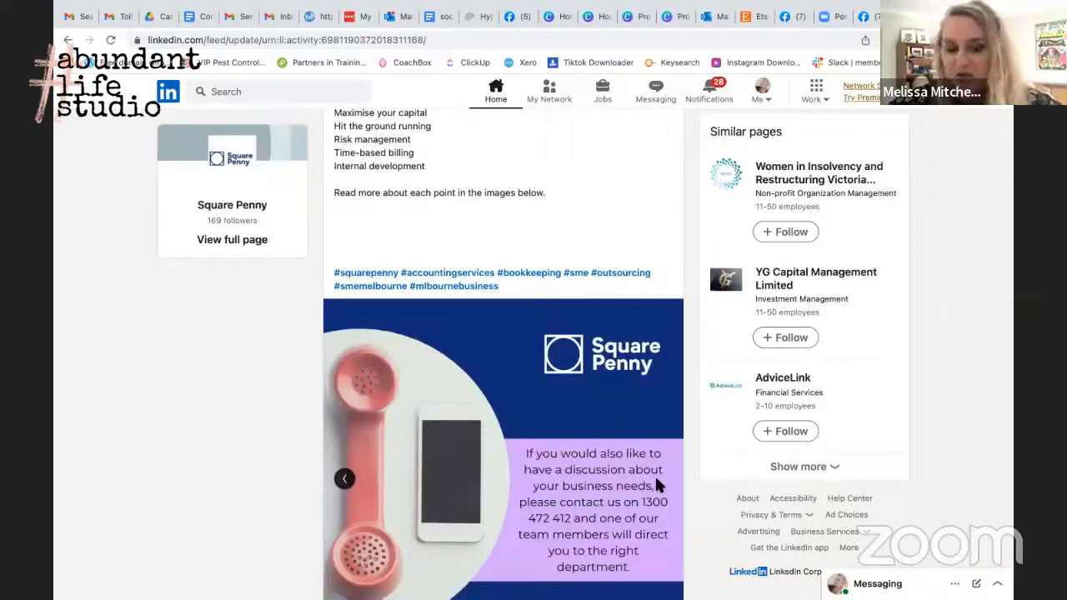
pyautogui.click(671, 16)
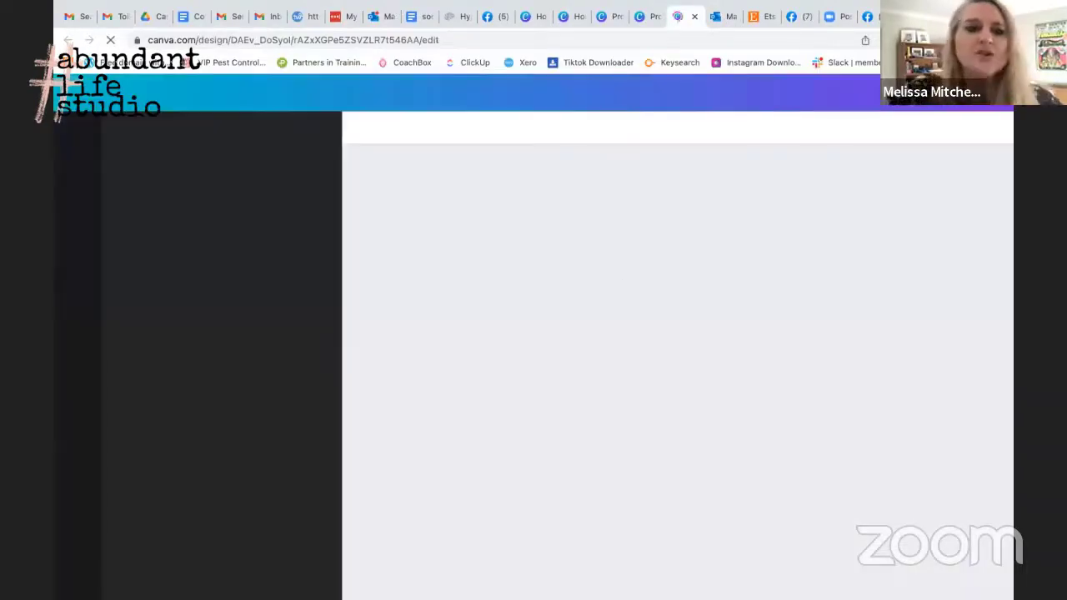
# - Take Chrome out of full-screen mode and minimize the Word document
pyautogui.moveTo(91, 28)
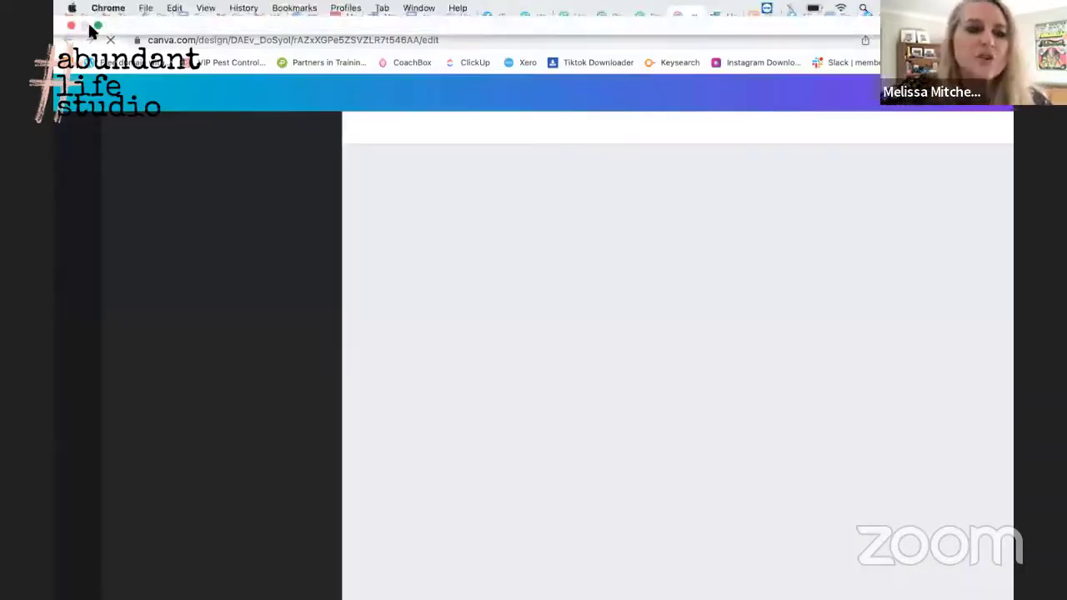
pyautogui.click(98, 26)
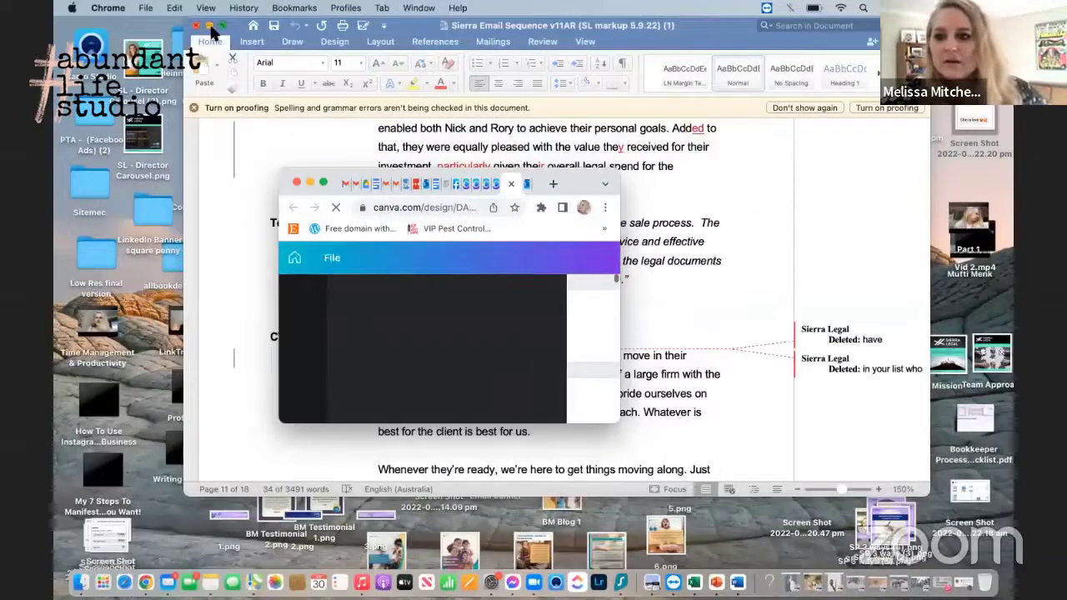
pyautogui.click(209, 25)
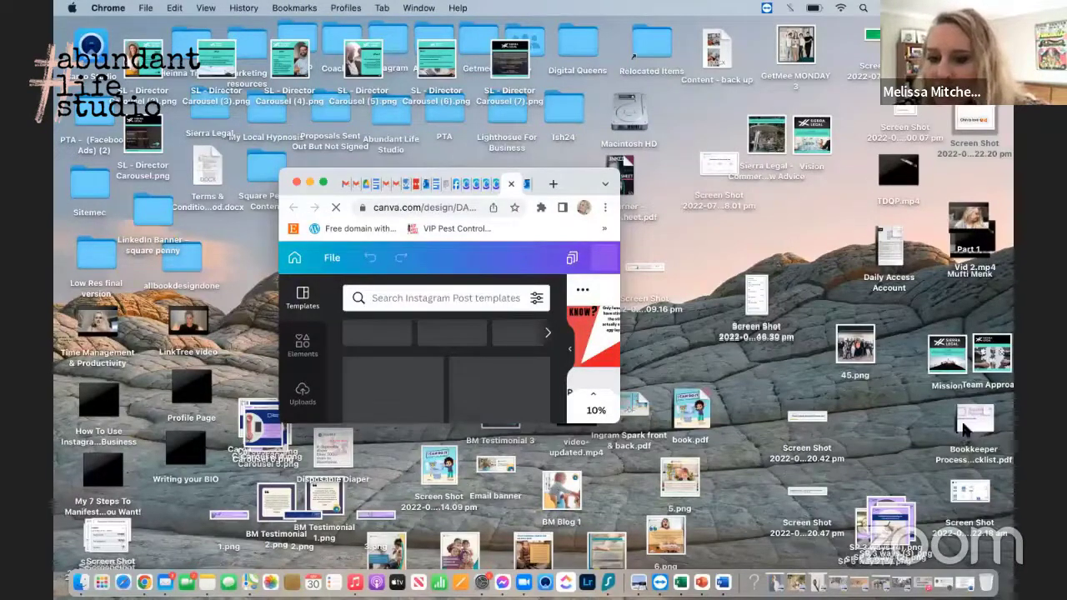
# - Open the Bookkeeper checklist PDF from the desktop and minimize the Canva browser window
pyautogui.click(965, 428)
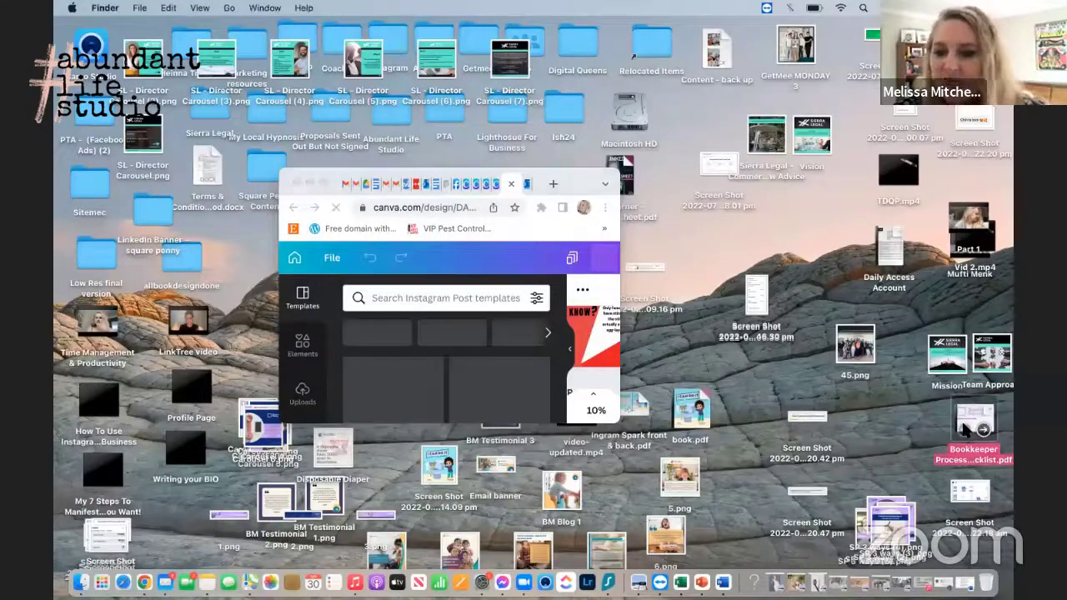
pyautogui.press('super+o')
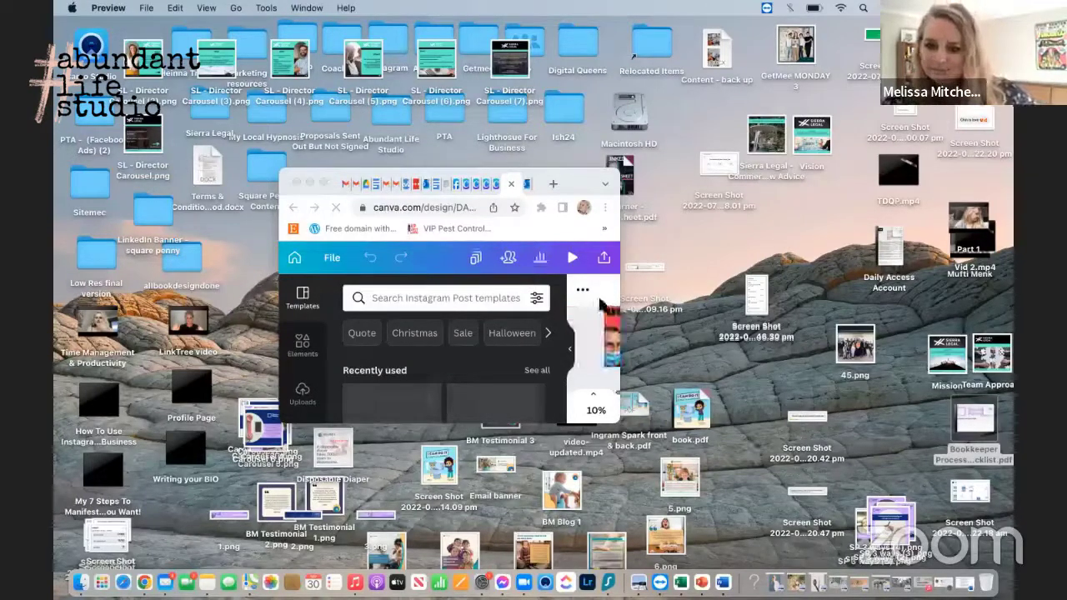
pyautogui.click(309, 183)
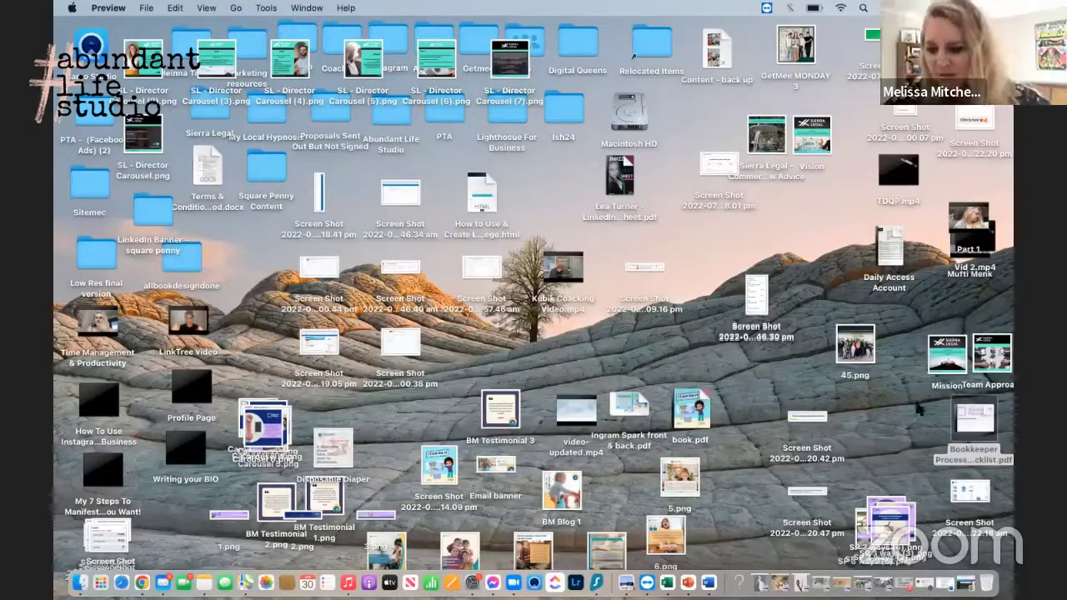
pyautogui.doubleClick(981, 418)
pyautogui.click(907, 438)
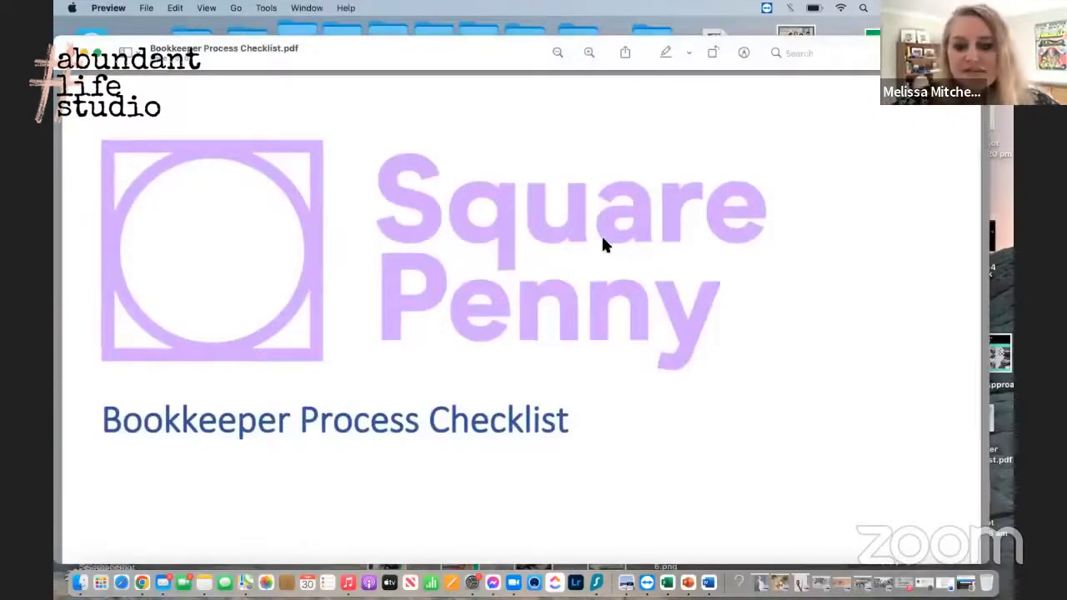
pyautogui.scroll(-10, 604, 242)
pyautogui.scroll(-10, 603, 242)
pyautogui.scroll(-15, 603, 242)
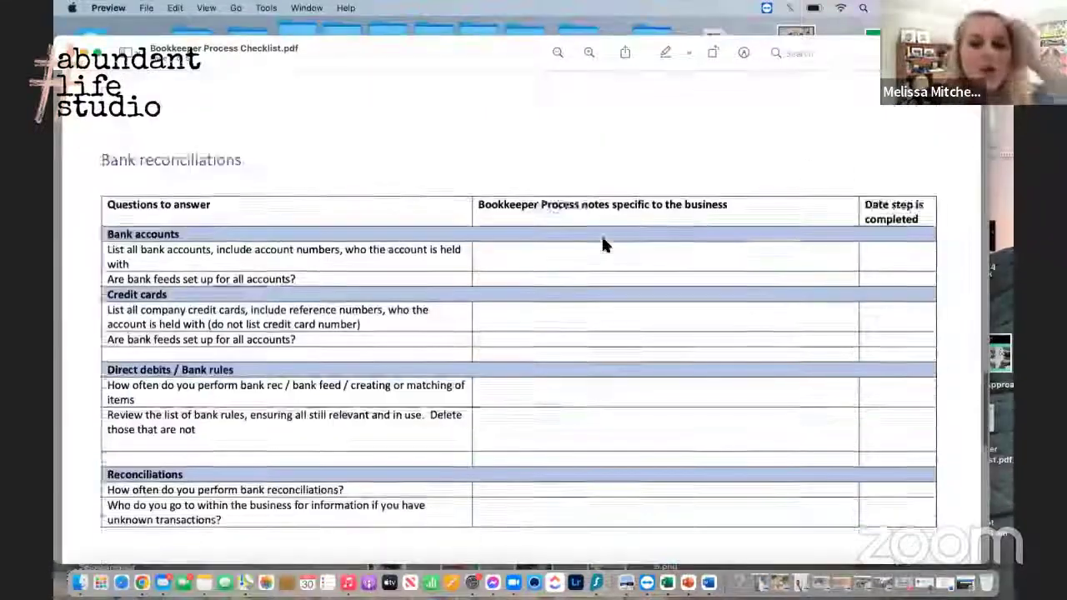
pyautogui.scroll(-5, 603, 245)
pyautogui.scroll(3, 603, 244)
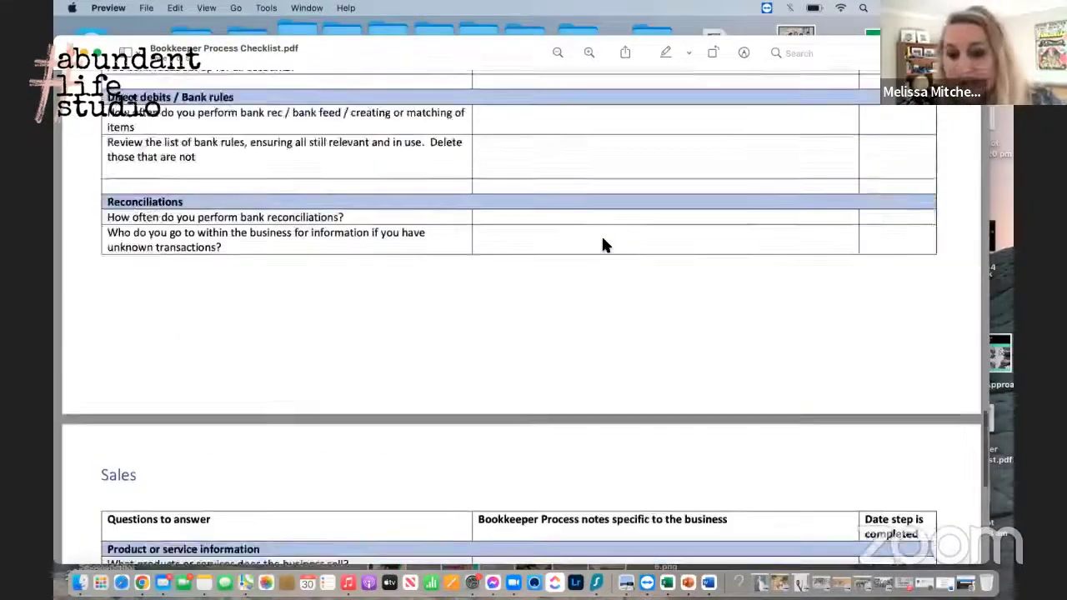
pyautogui.scroll(15, 604, 245)
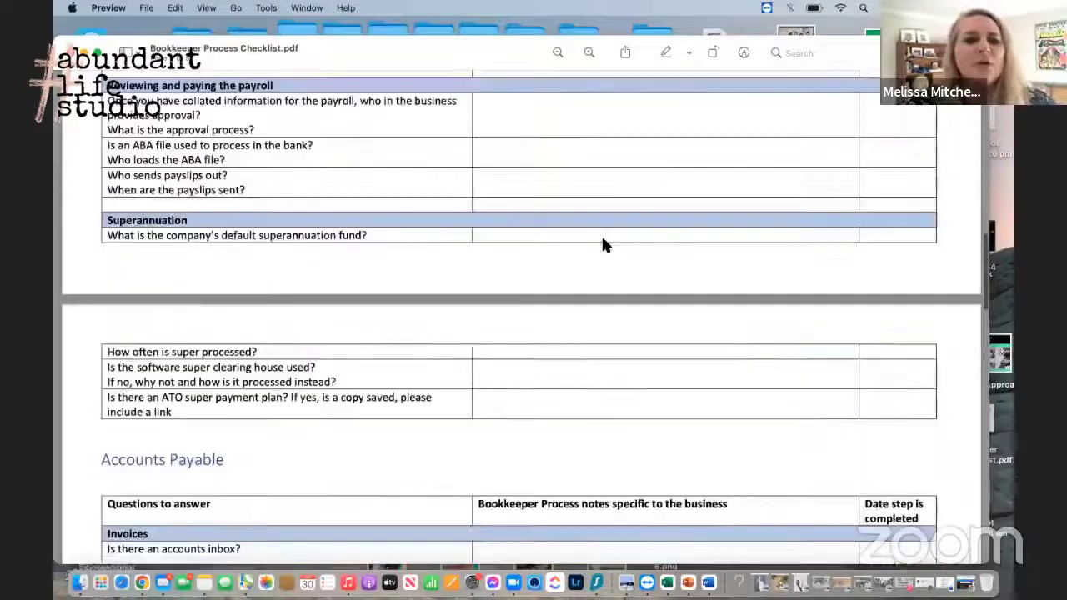
pyautogui.scroll(20, 603, 244)
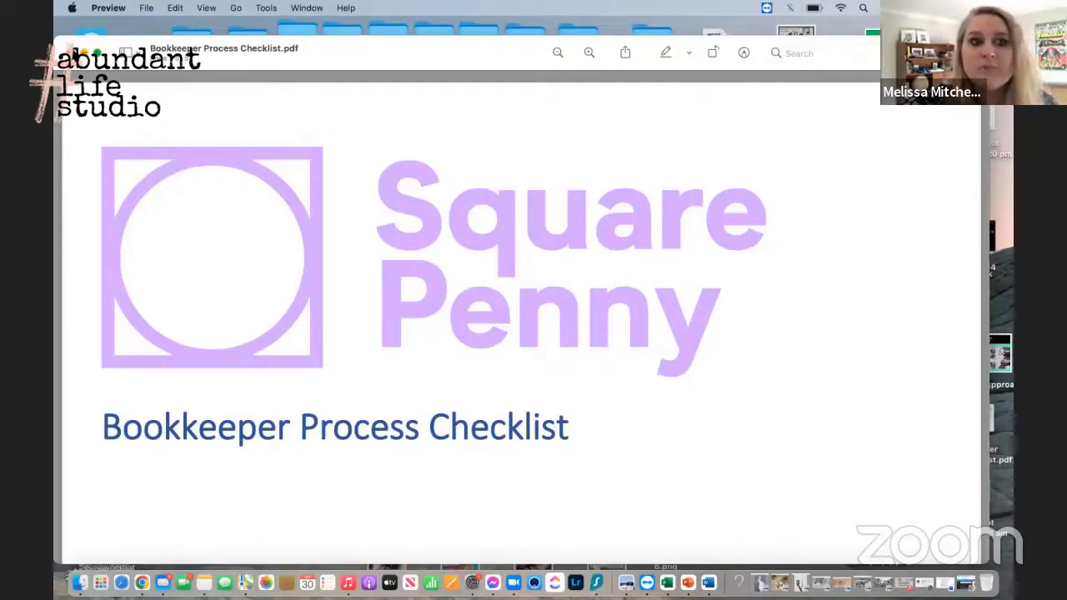
pyautogui.press('super+w')
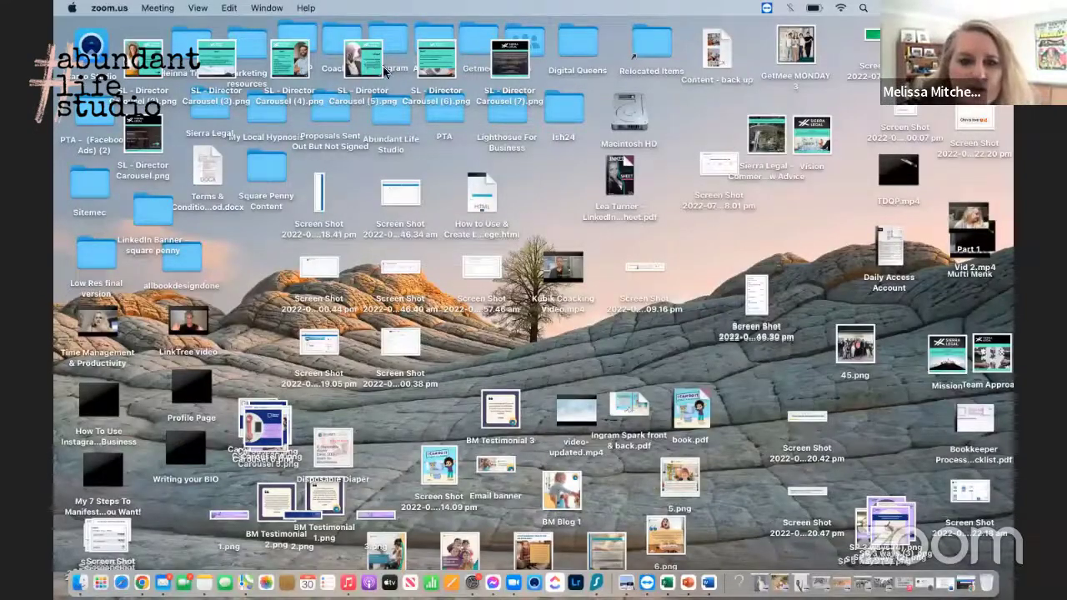
# - Open the Abundant Life Studio folder and its ALS 14 content ideas FREEBIE PDF
pyautogui.click(395, 128)
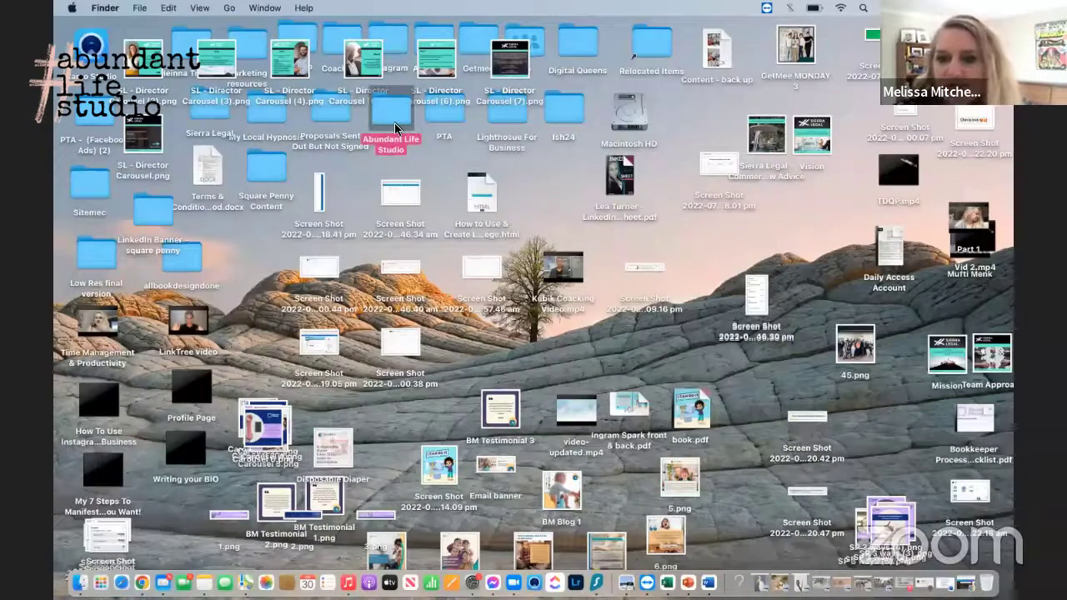
pyautogui.doubleClick(396, 127)
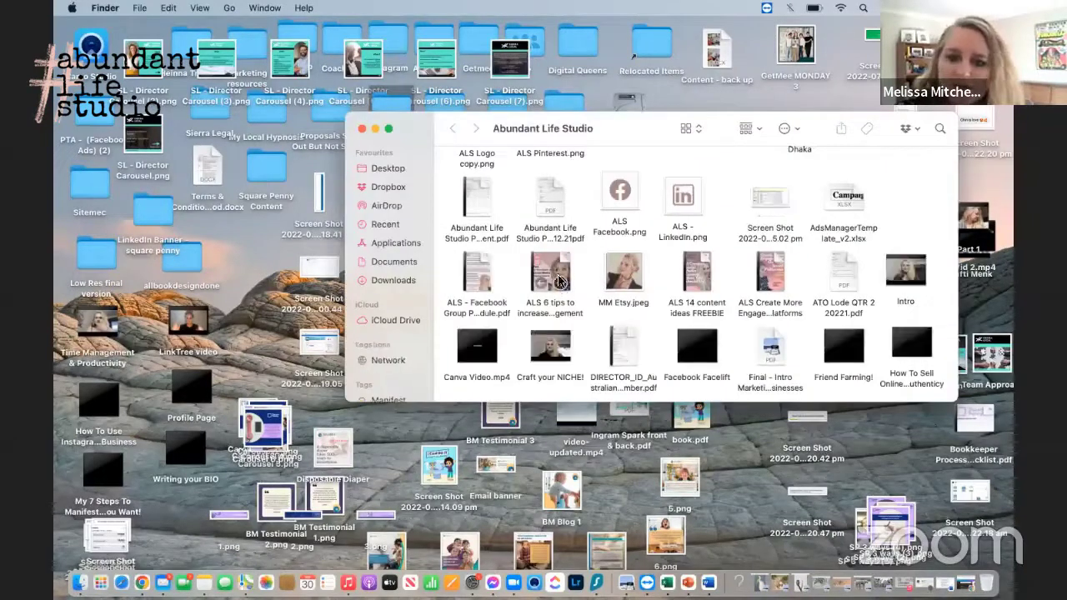
pyautogui.moveTo(766, 272)
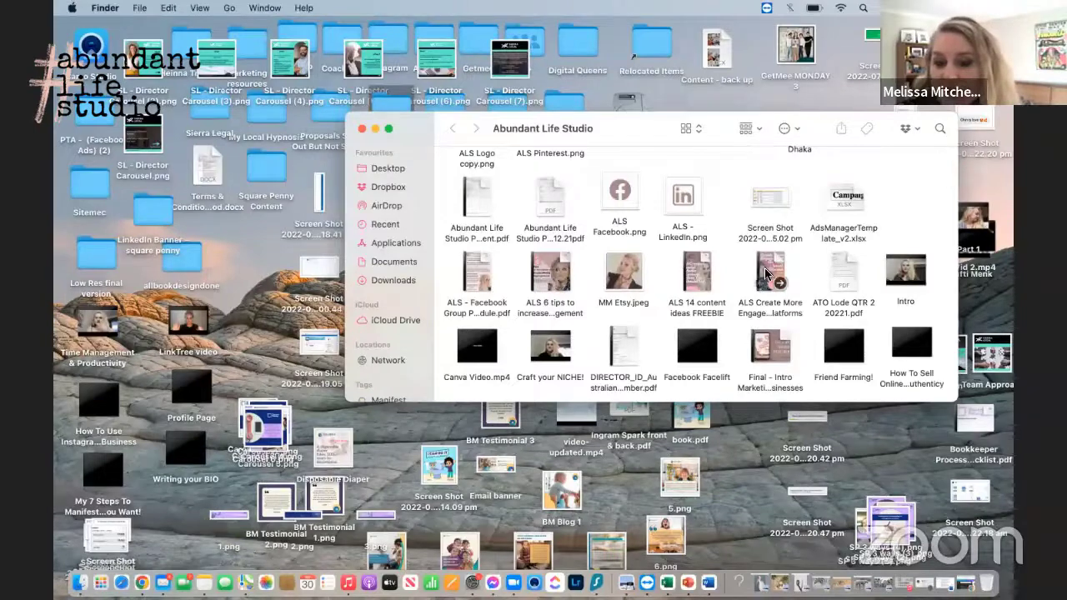
pyautogui.click(700, 273)
pyautogui.doubleClick(700, 273)
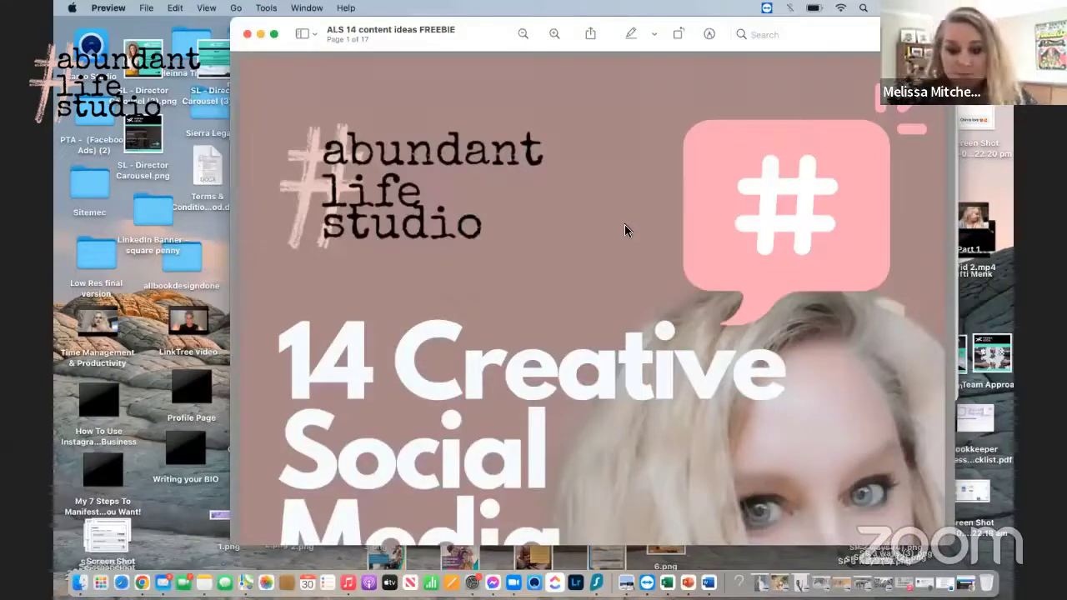
# - Scroll through the freebie PDF, close it, and select the intro marketing deck PDF
pyautogui.scroll(-10, 627, 230)
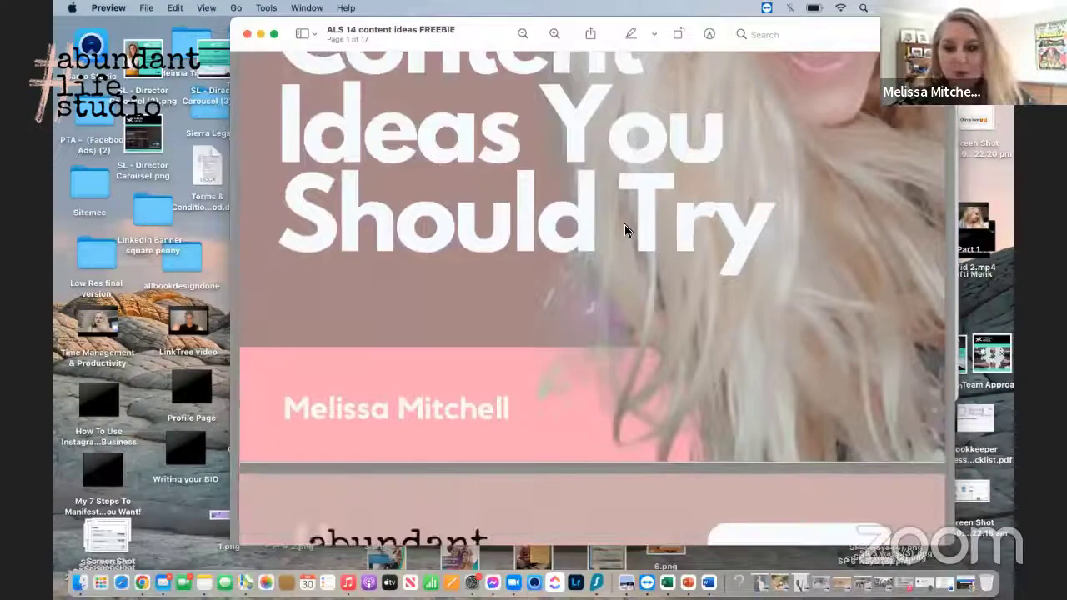
pyautogui.scroll(-8, 627, 230)
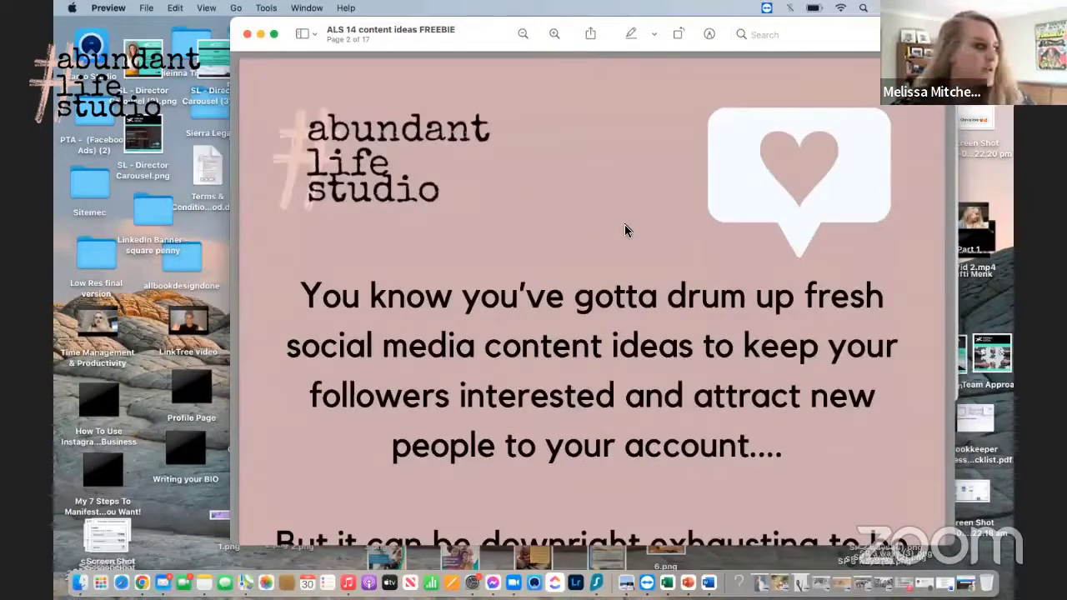
pyautogui.scroll(-10, 626, 230)
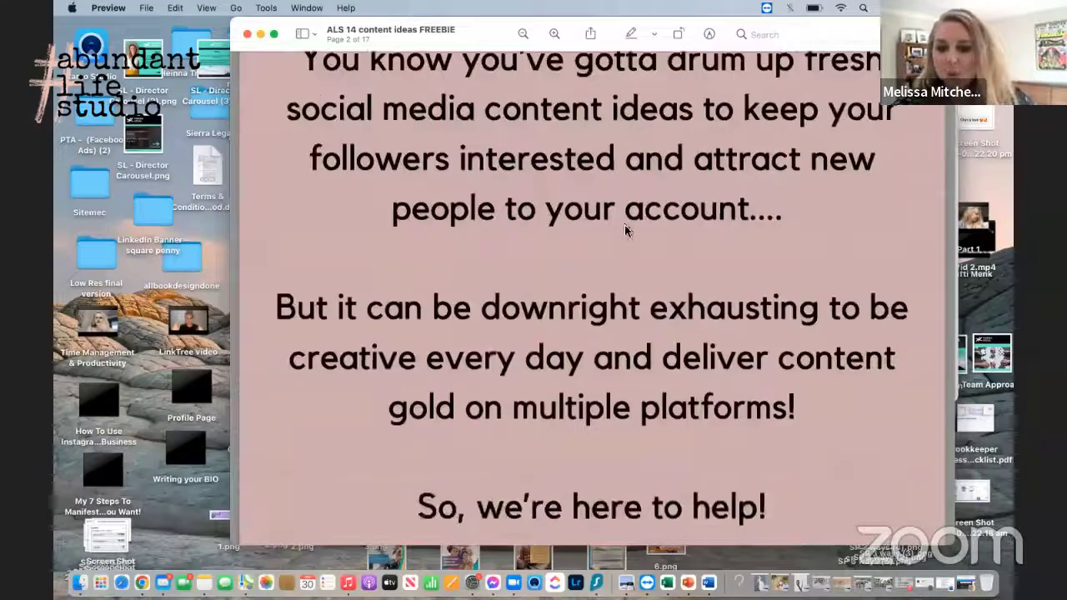
pyautogui.scroll(-15, 627, 230)
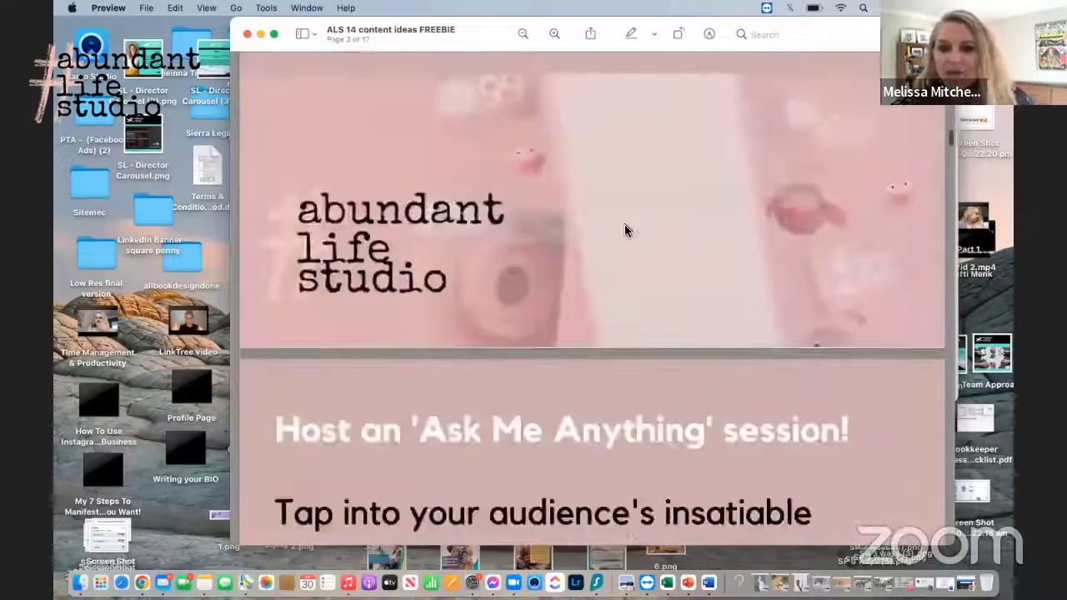
pyautogui.scroll(-8, 627, 230)
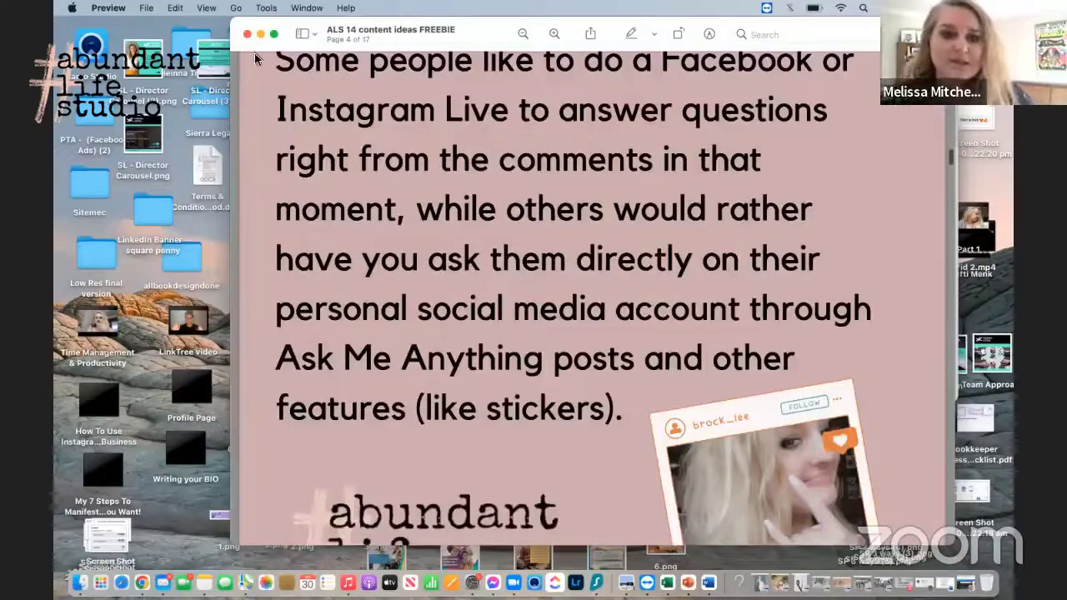
pyautogui.click(247, 35)
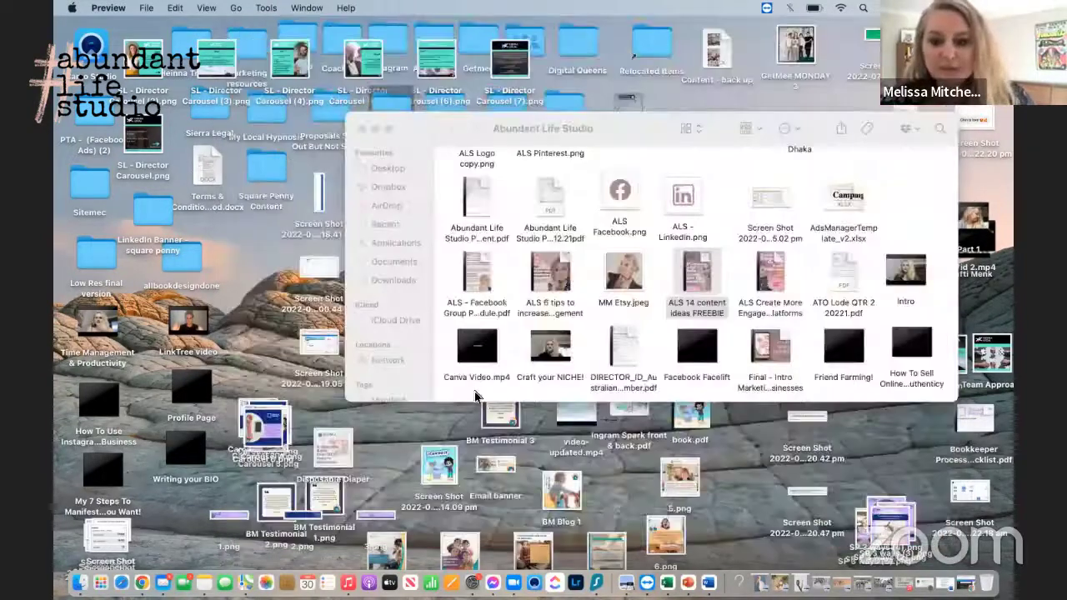
pyautogui.click(779, 357)
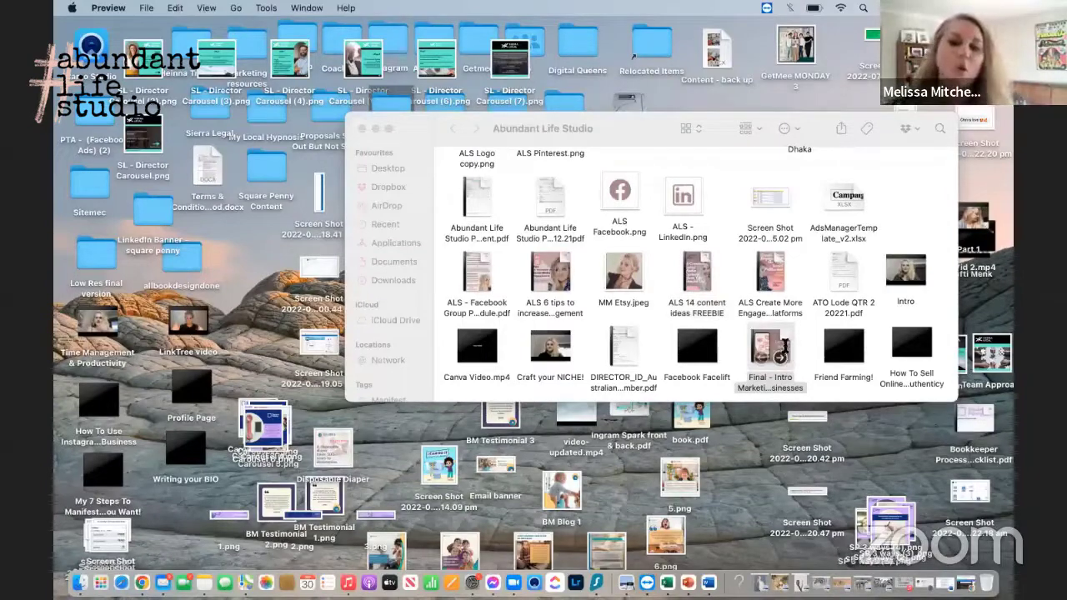
pyautogui.doubleClick(779, 357)
pyautogui.scroll(-5, 642, 294)
pyautogui.scroll(-2, 642, 294)
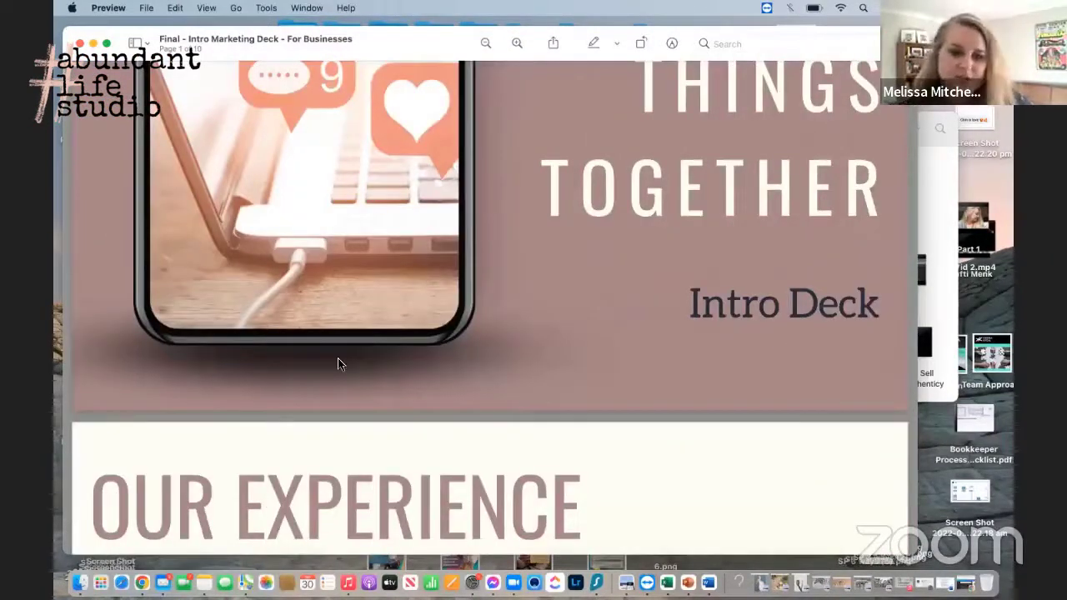
pyautogui.scroll(6, 337, 364)
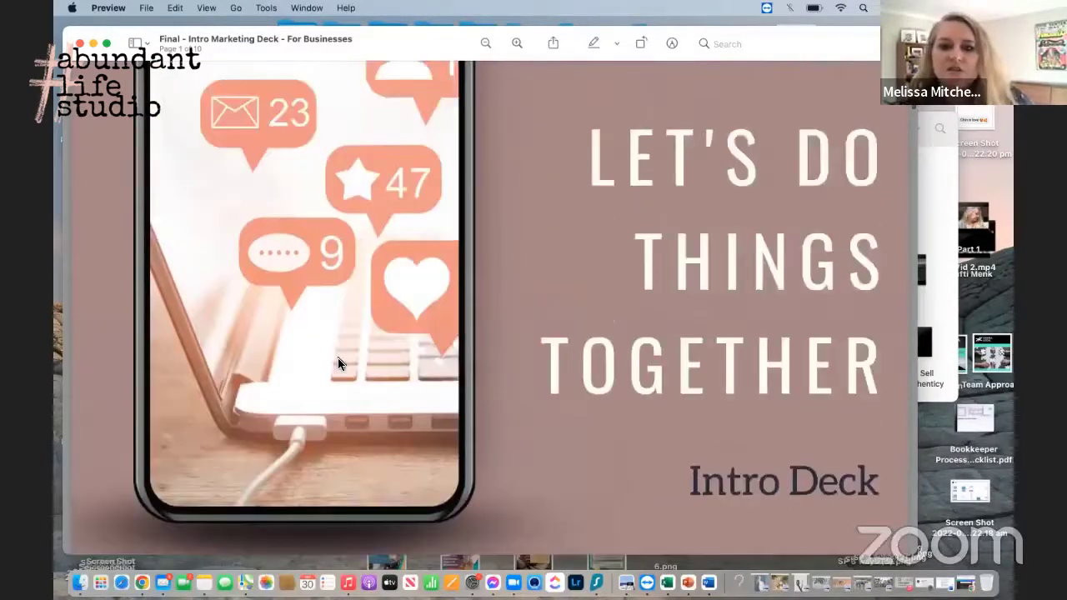
pyautogui.scroll(-8, 338, 363)
pyautogui.scroll(-20, 338, 363)
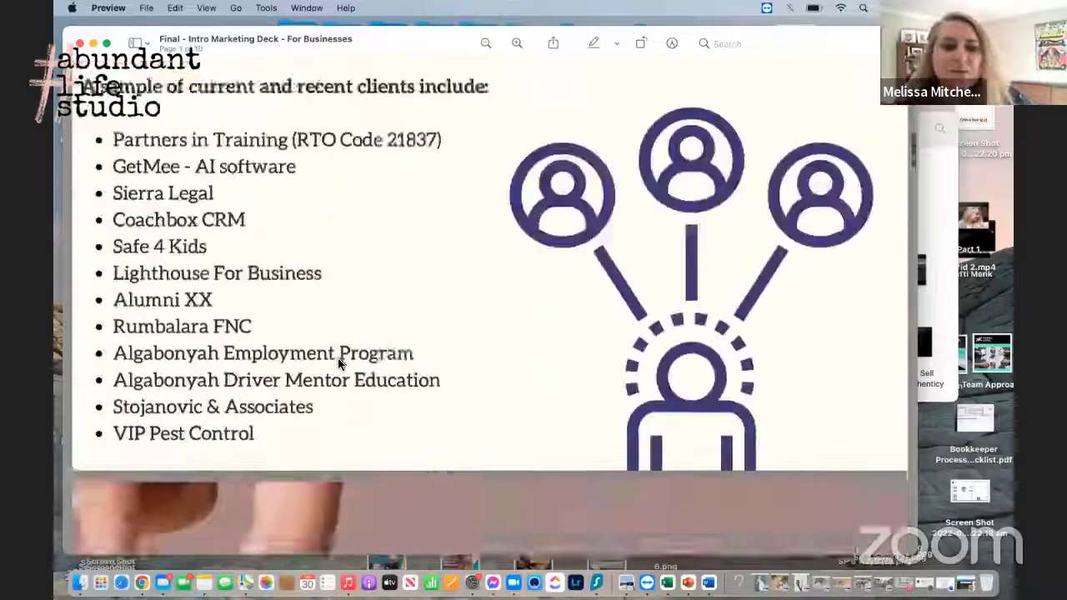
pyautogui.scroll(-20, 338, 364)
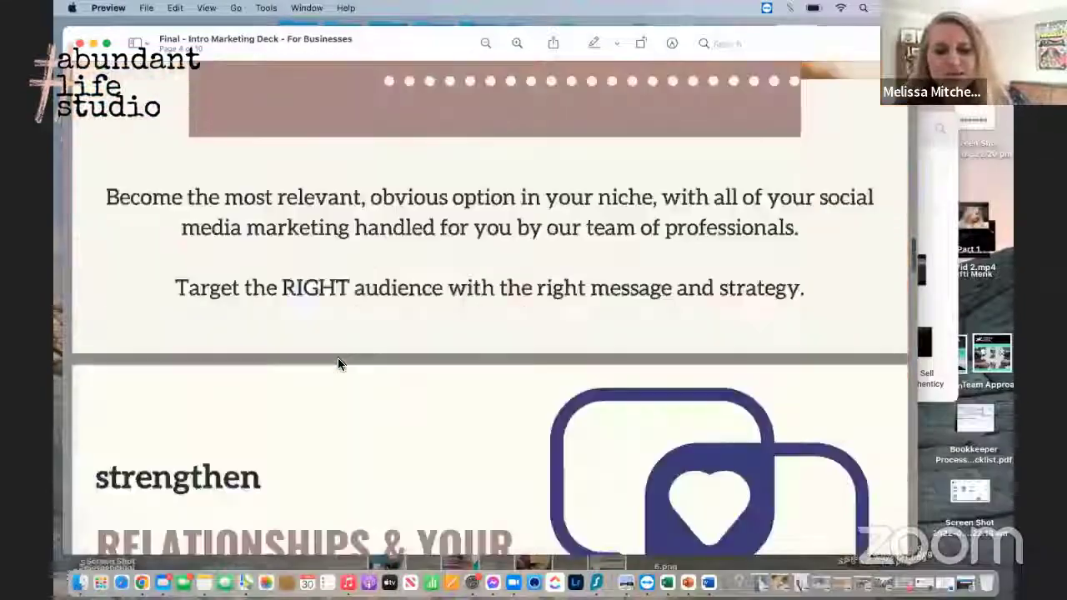
pyautogui.scroll(-20, 338, 363)
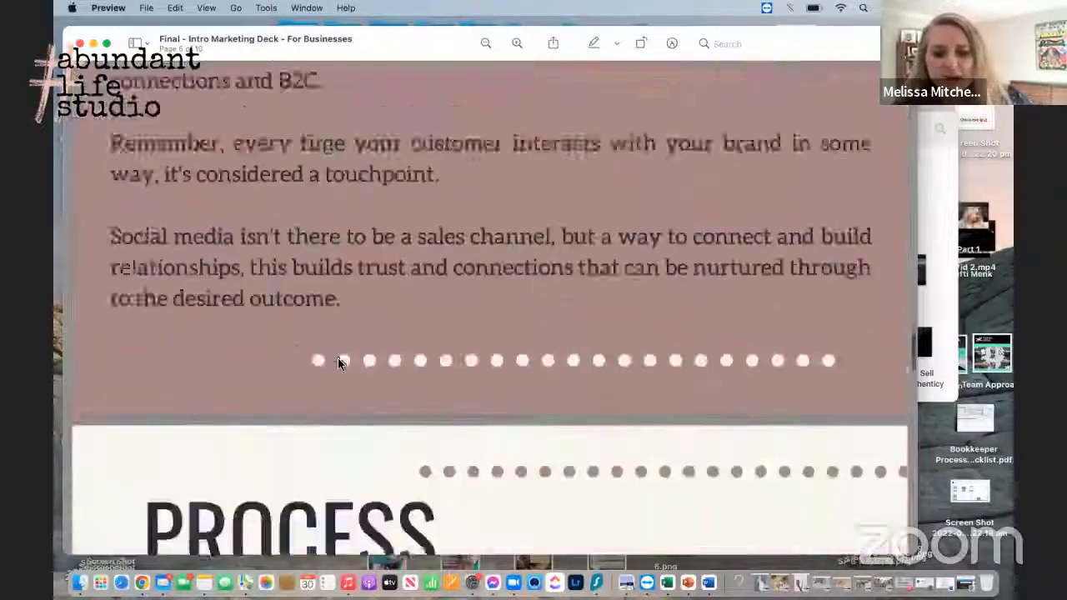
pyautogui.scroll(-20, 339, 362)
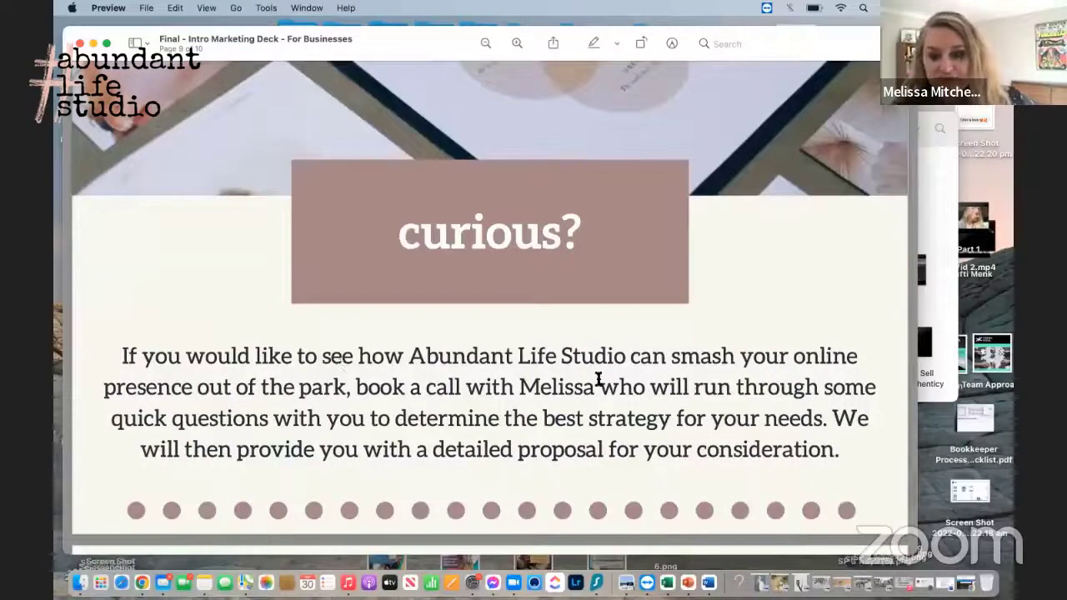
pyautogui.scroll(-15, 597, 379)
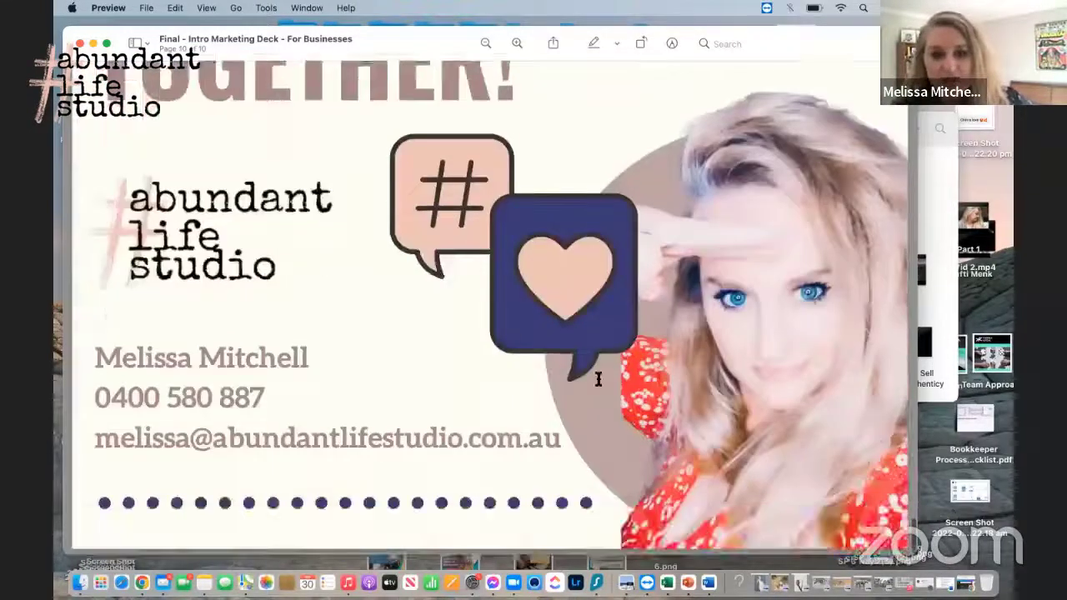
pyautogui.scroll(15, 597, 380)
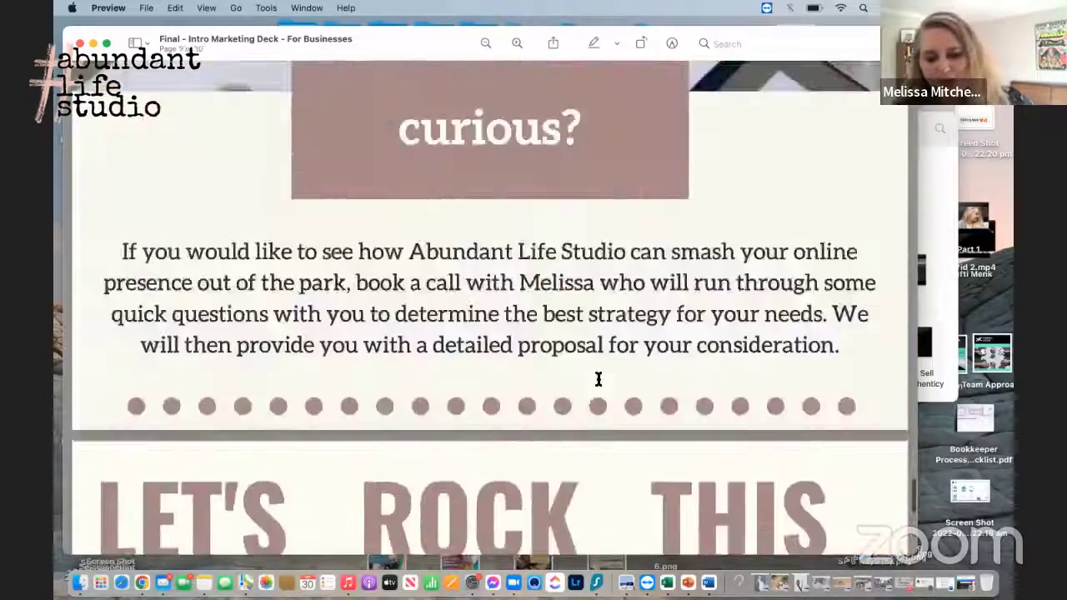
pyautogui.scroll(15, 597, 380)
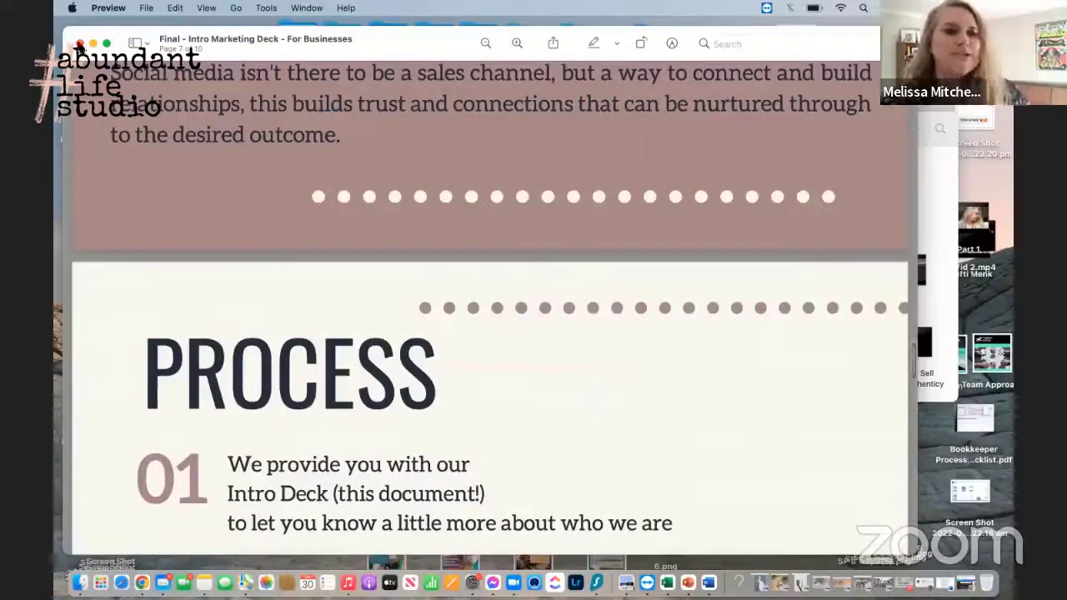
pyautogui.press('super+m')
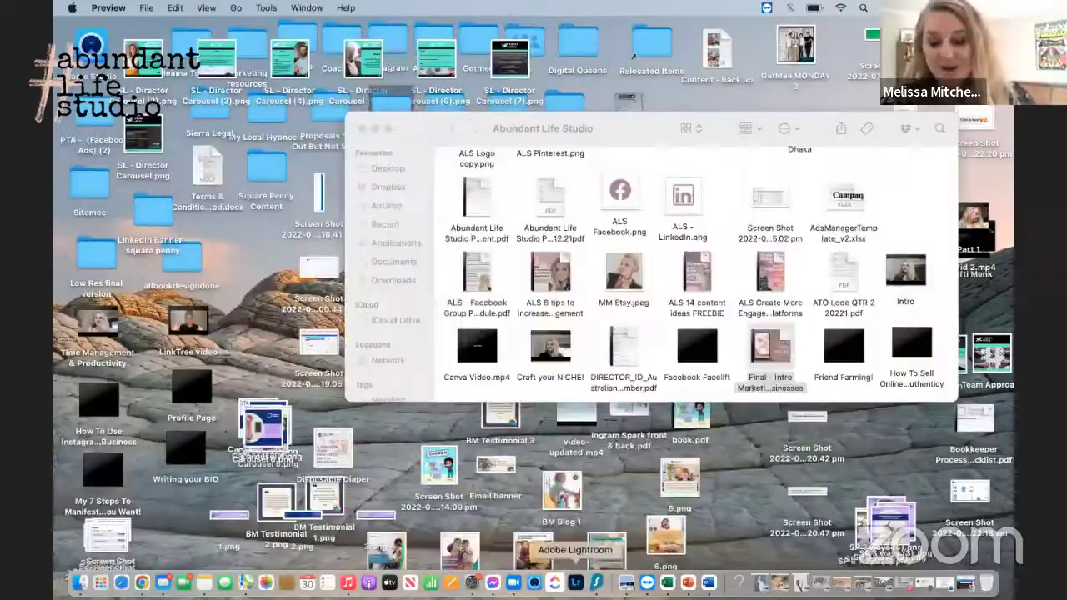